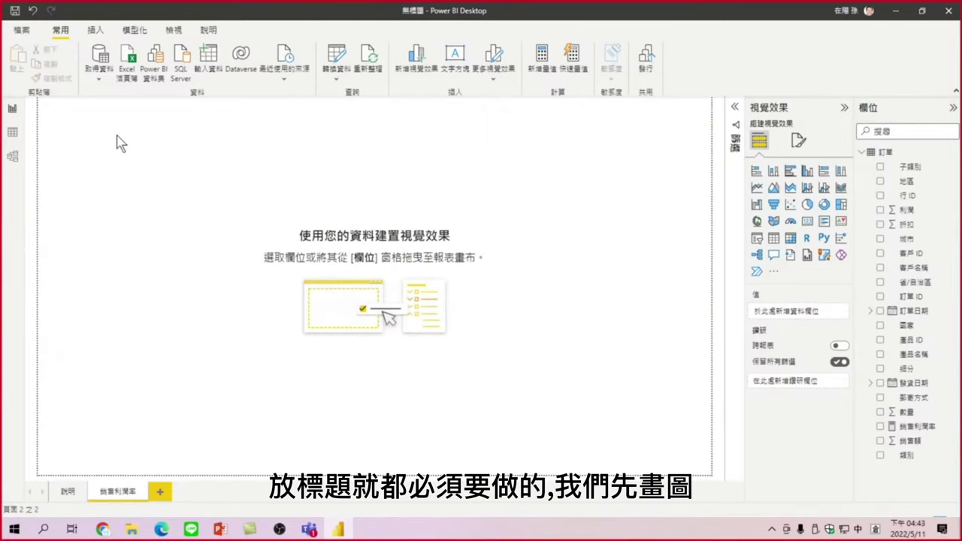
# Turn on 貼齊格線 (Snap to grid) from the View tab options
pyautogui.click(172, 34)
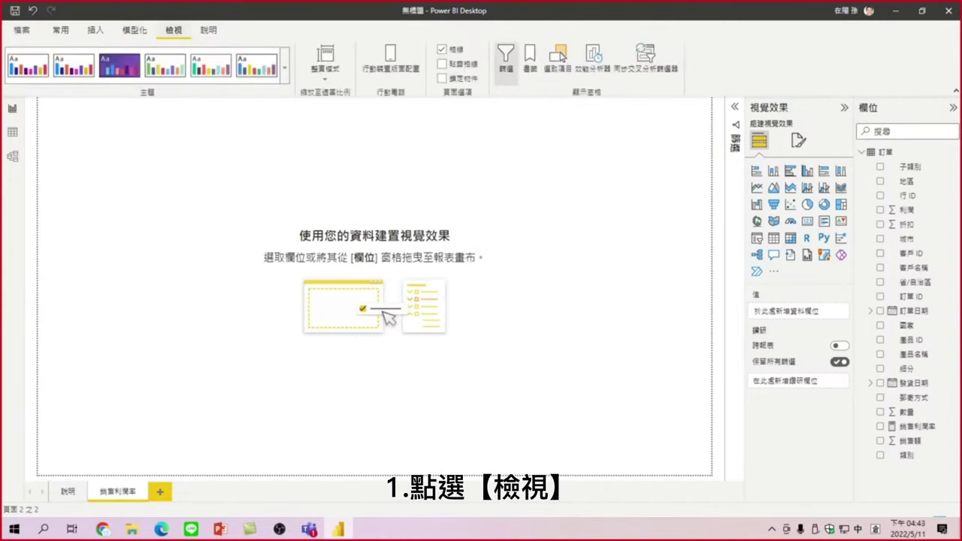
pyautogui.click(442, 64)
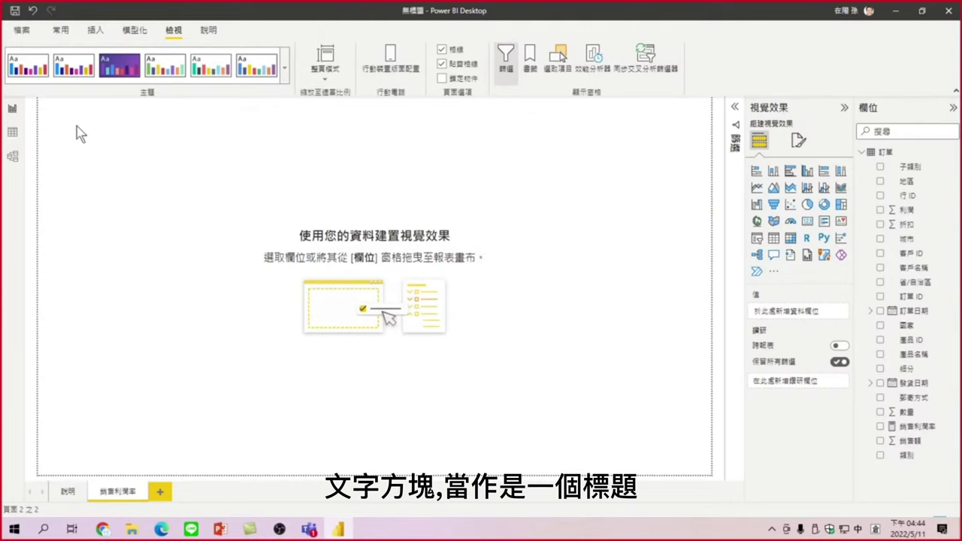
# Insert a text box titled 銷售利潤率 and select its text
pyautogui.click(95, 32)
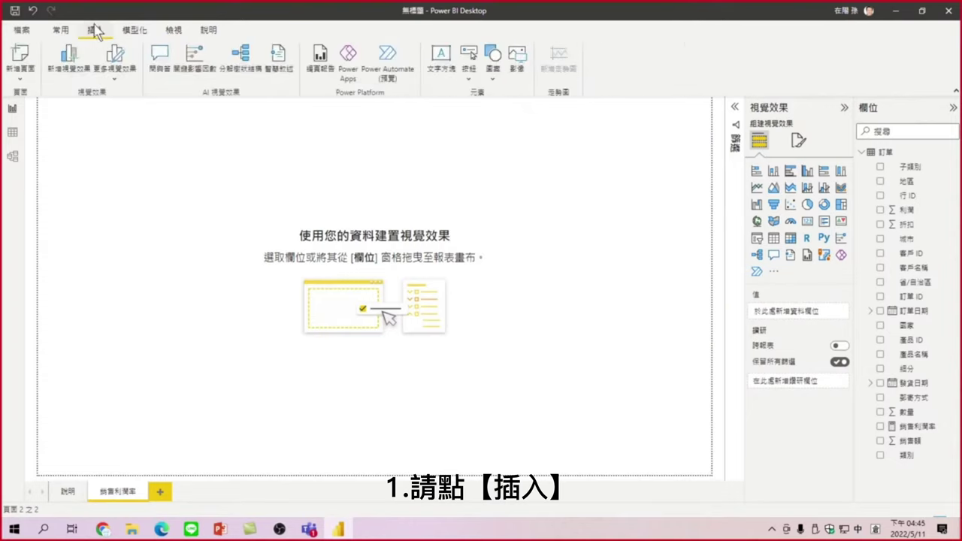
pyautogui.click(441, 57)
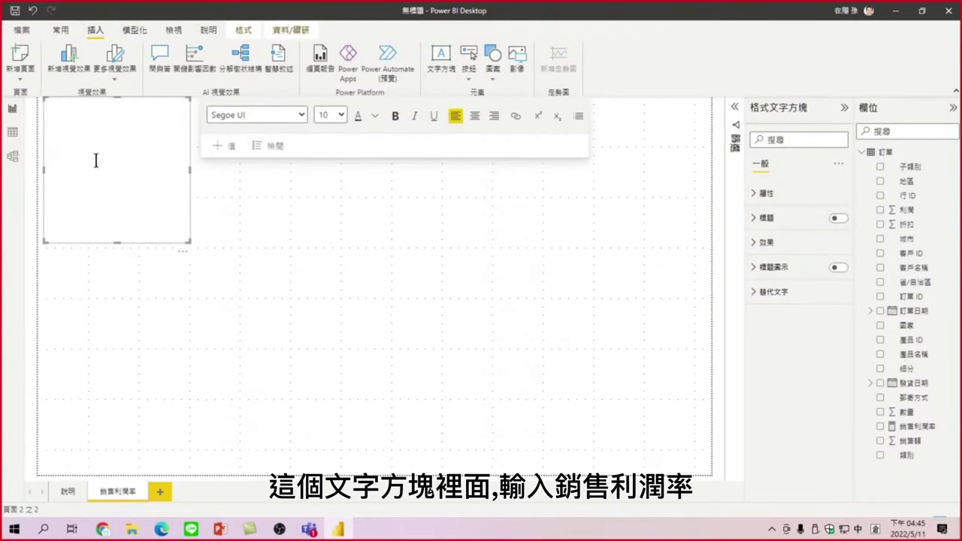
pyautogui.write('銷售利潤率')
pyautogui.doubleClick(57, 110)
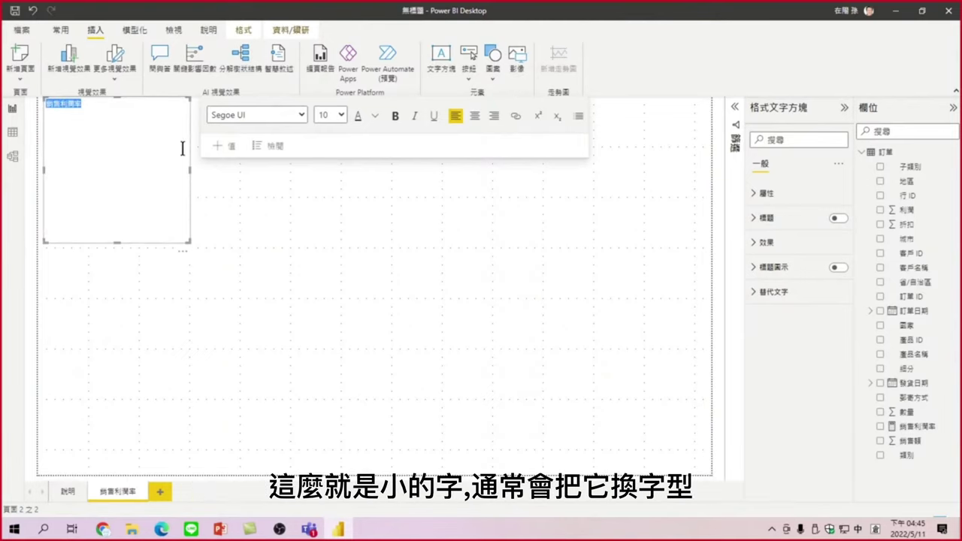
# Format the title as bold, centred Arial Black at 18 pt
pyautogui.click(300, 115)
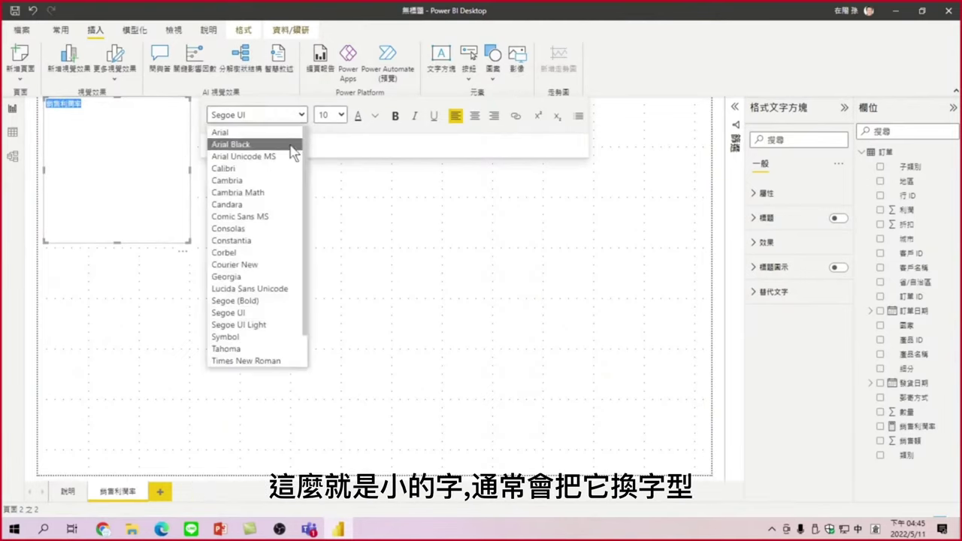
pyautogui.scroll(-1, 253, 240)
pyautogui.scroll(1, 253, 240)
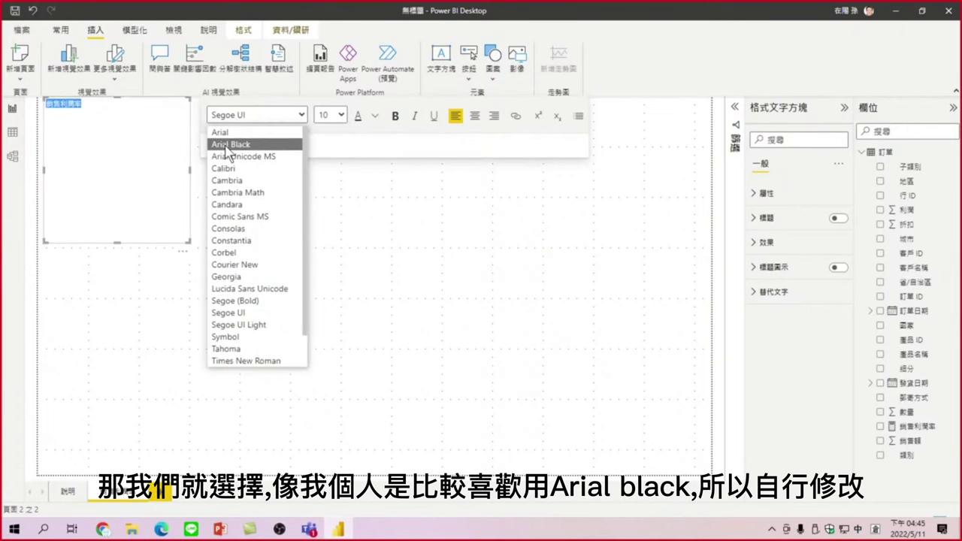
pyautogui.click(229, 145)
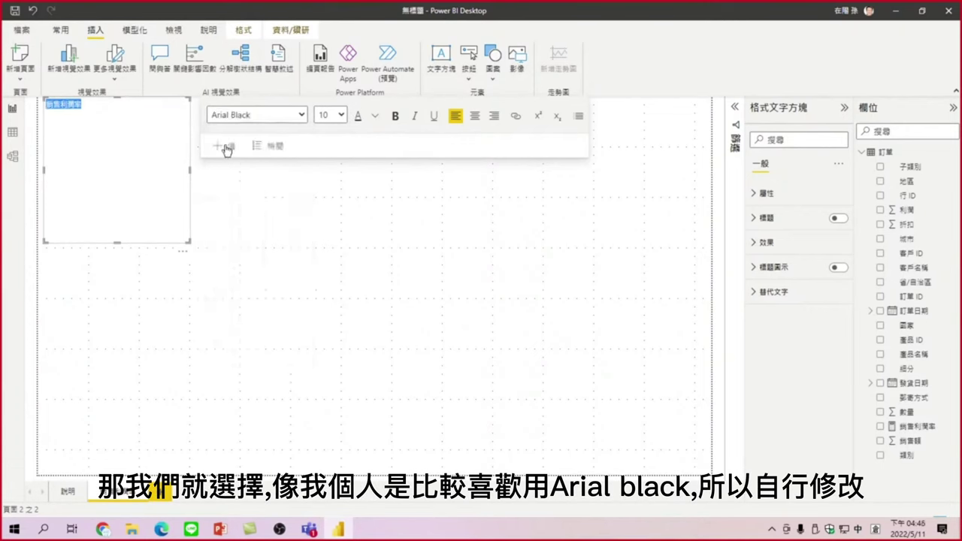
pyautogui.click(339, 115)
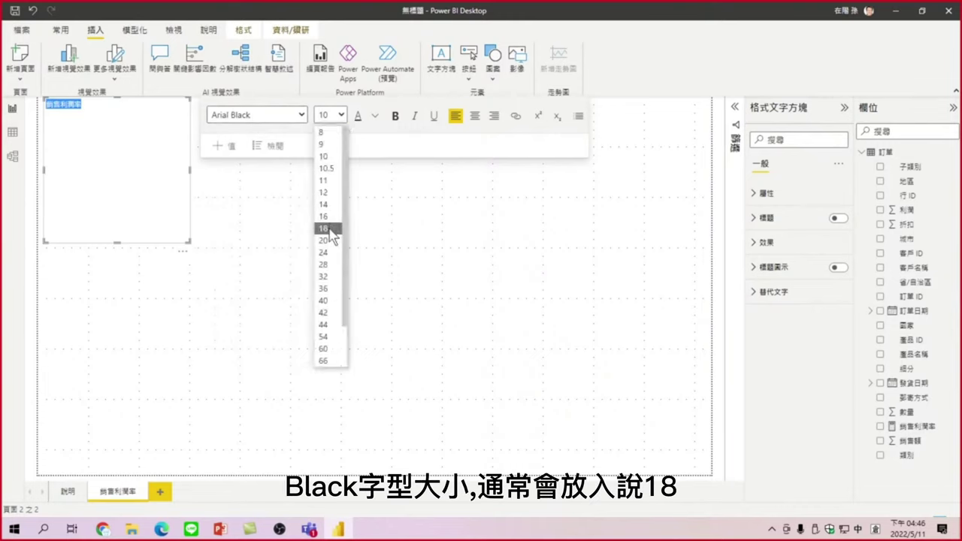
pyautogui.click(330, 228)
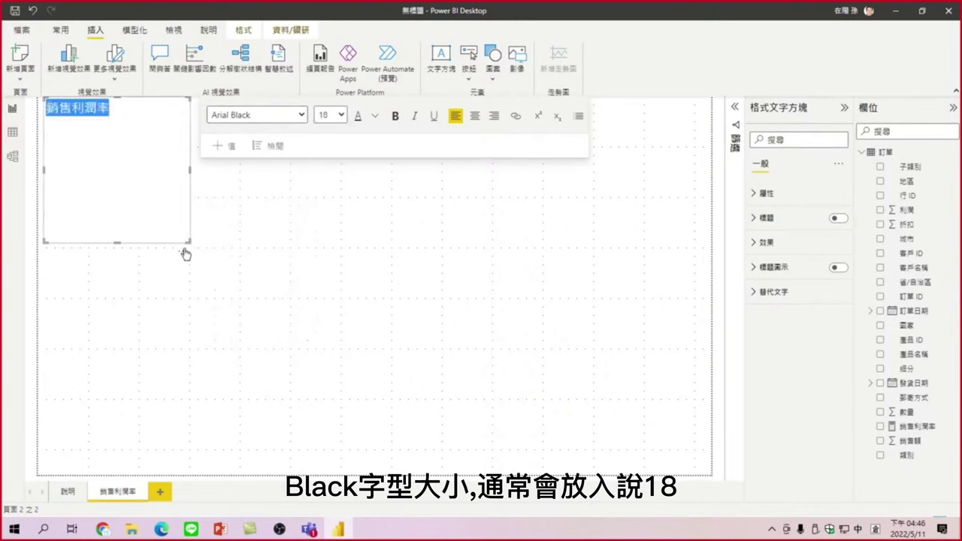
pyautogui.click(395, 115)
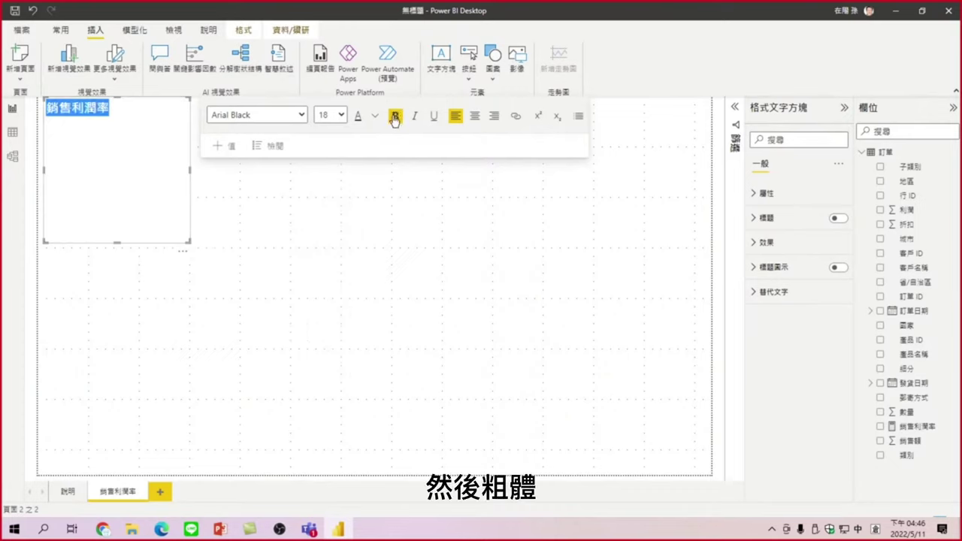
pyautogui.click(474, 116)
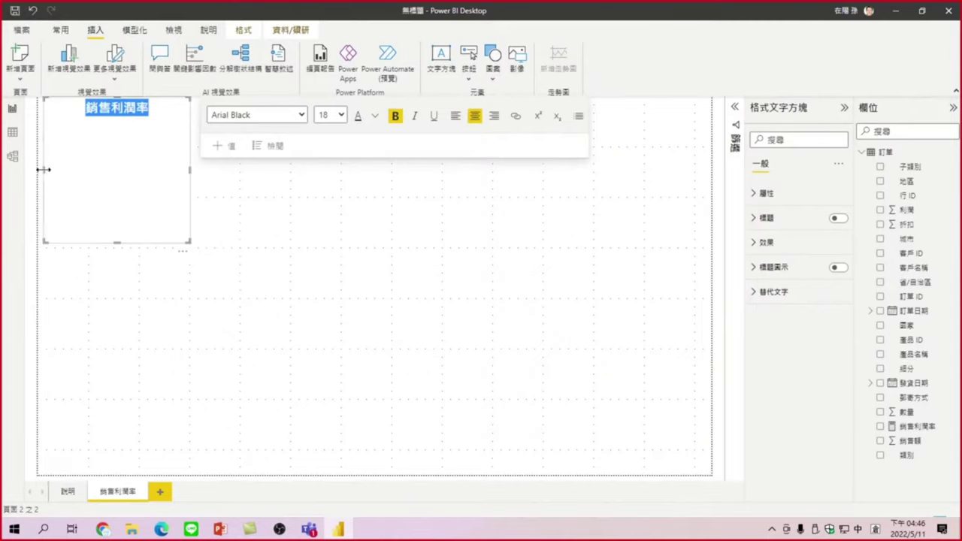
# Align the title text box to the page's left edge and make it wider and shorter
pyautogui.moveTo(43, 169); pyautogui.dragTo(36, 176)
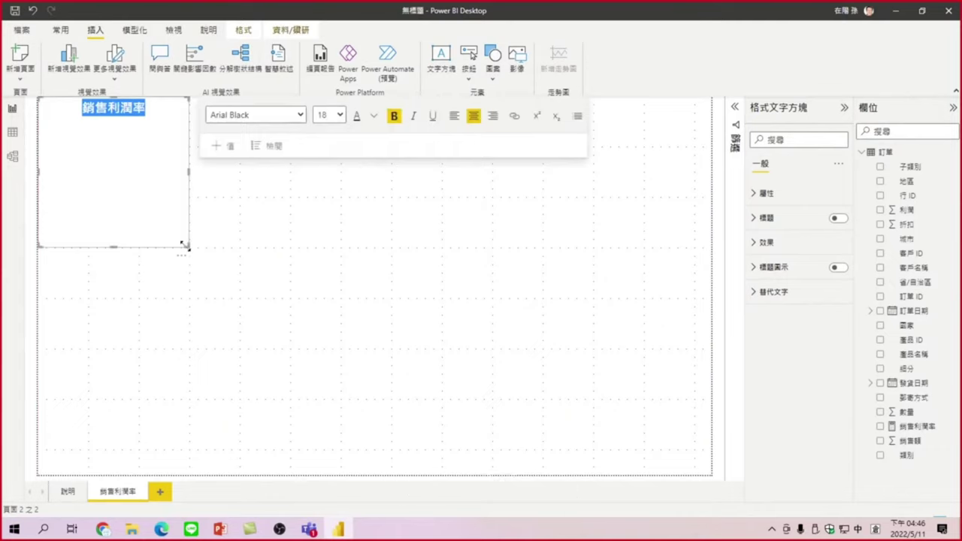
pyautogui.moveTo(189, 248); pyautogui.dragTo(214, 179)
pyautogui.moveTo(225, 146); pyautogui.dragTo(238, 147)
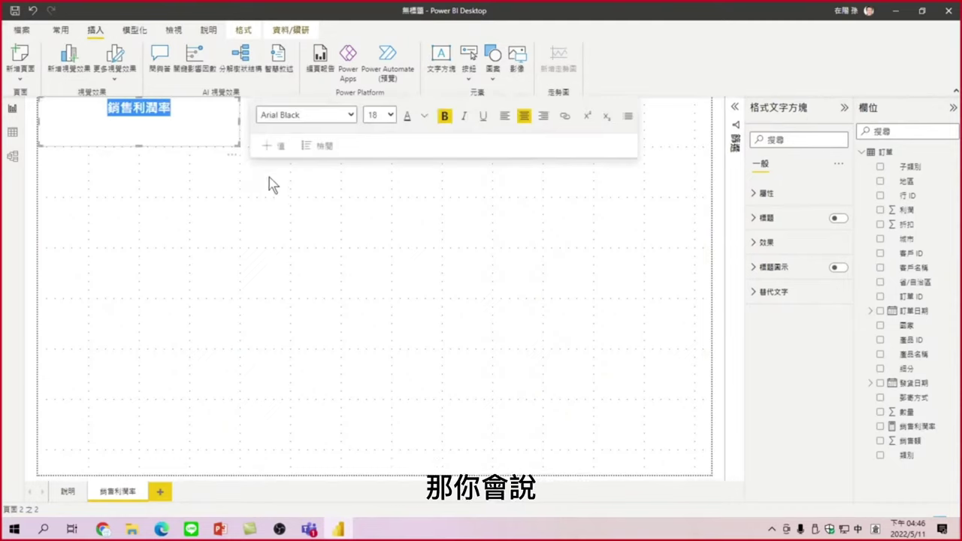
# Insert a blank line above the 銷售利潤率 title, then reselect its text box
pyautogui.click(182, 131)
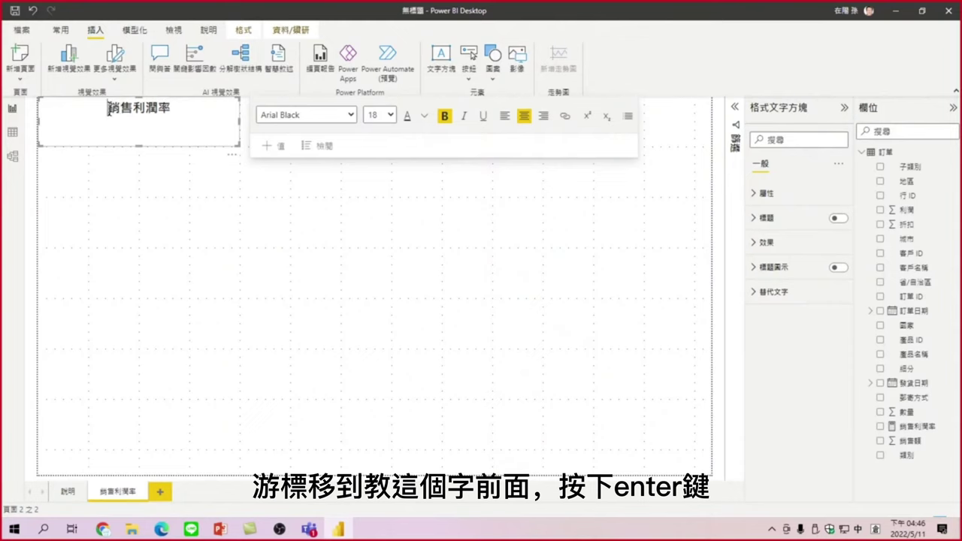
pyautogui.press('Return')
pyautogui.click(211, 253)
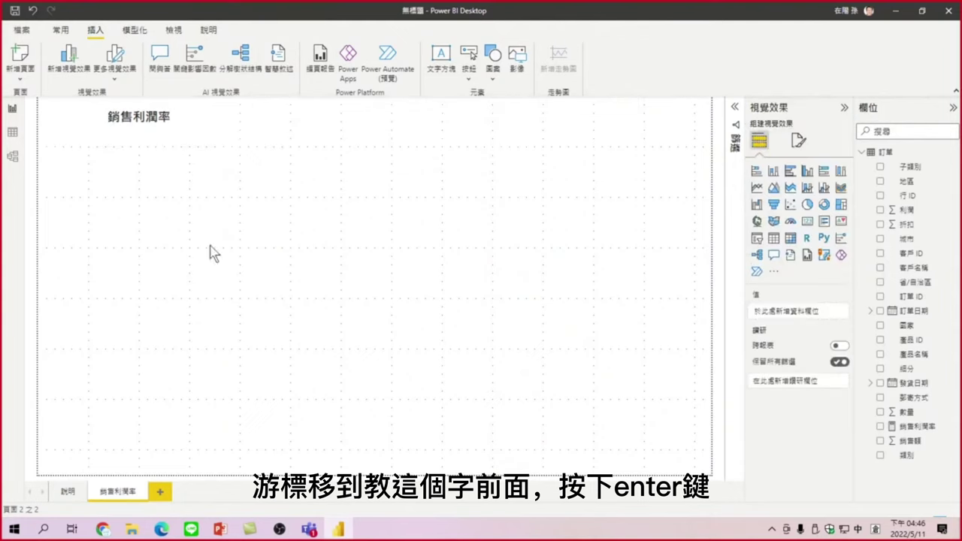
pyautogui.click(213, 143)
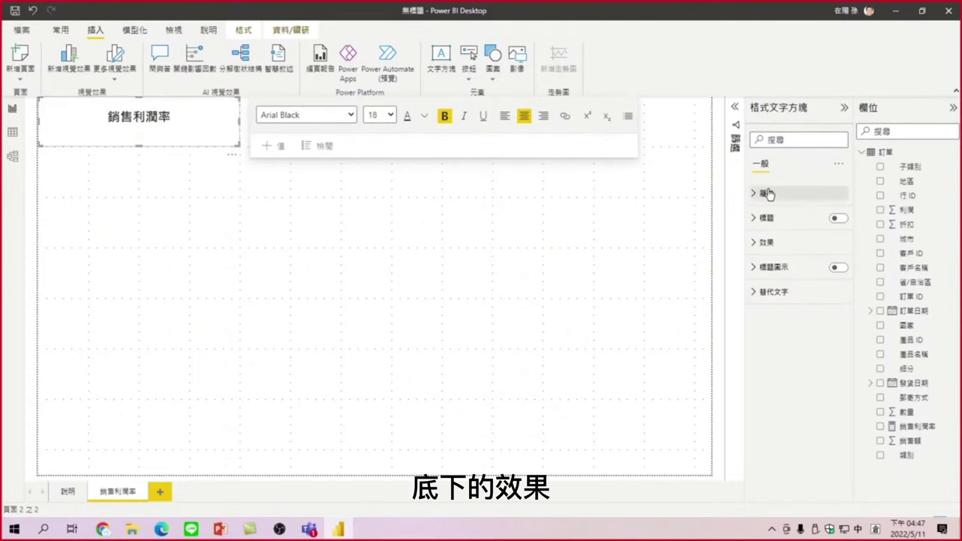
# Switch on 視覺效果框線 under 效果 to border the title text box, then deselect it
pyautogui.click(765, 244)
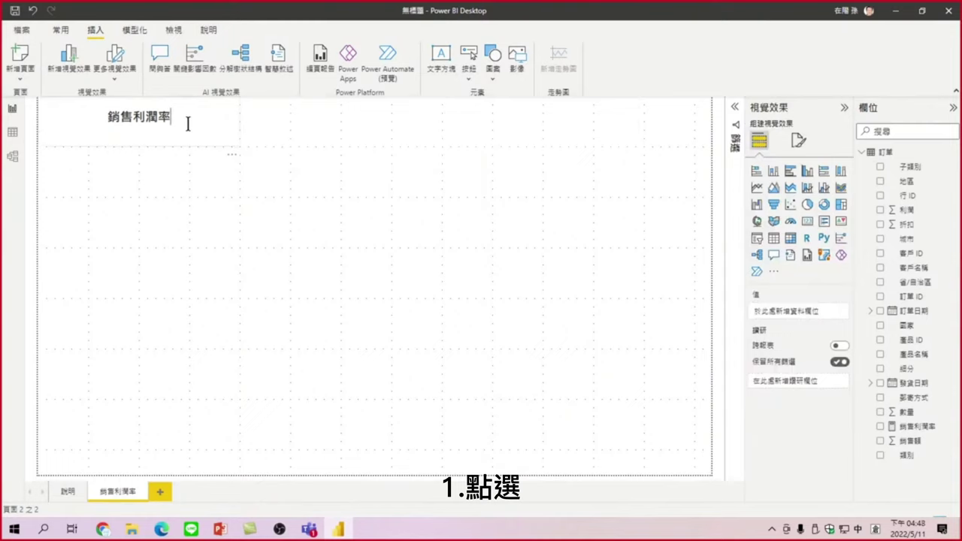
pyautogui.click(172, 133)
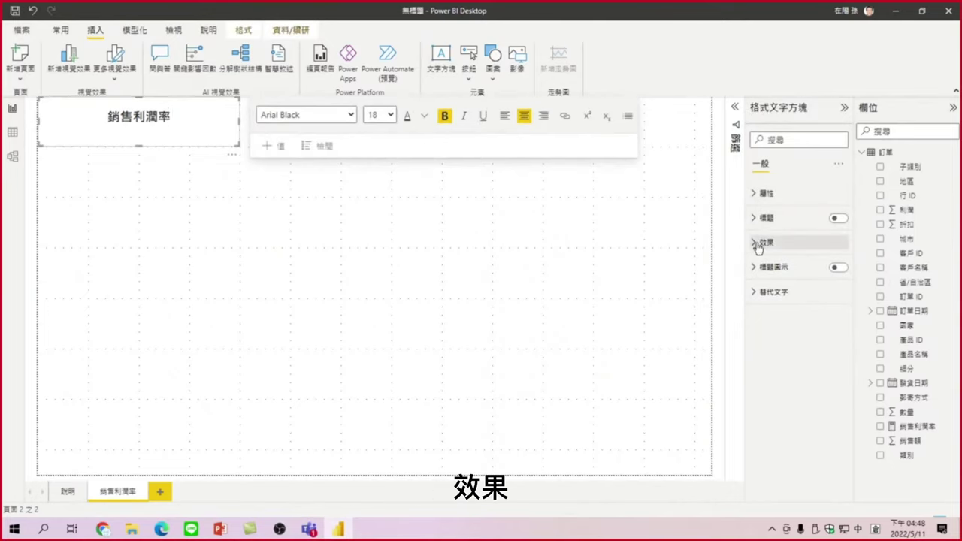
pyautogui.click(757, 247)
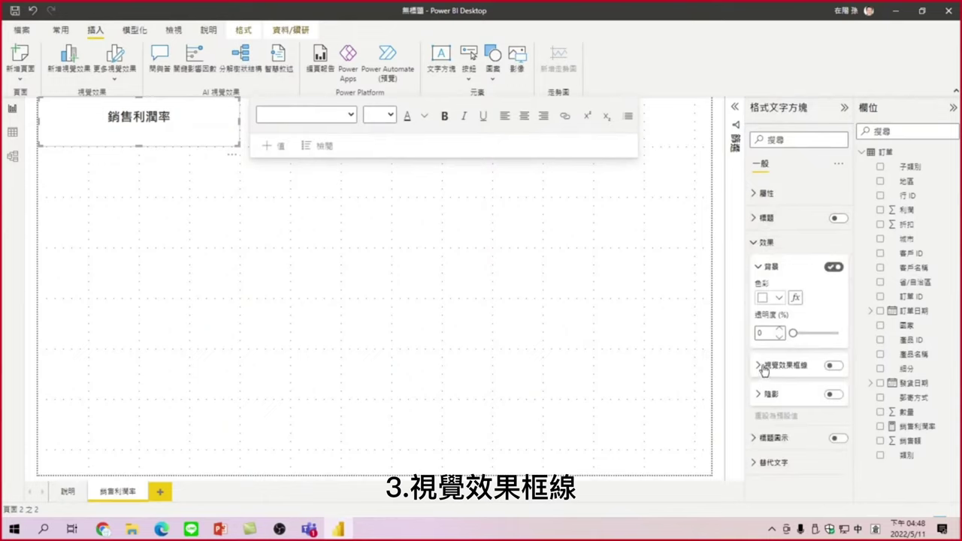
pyautogui.click(840, 367)
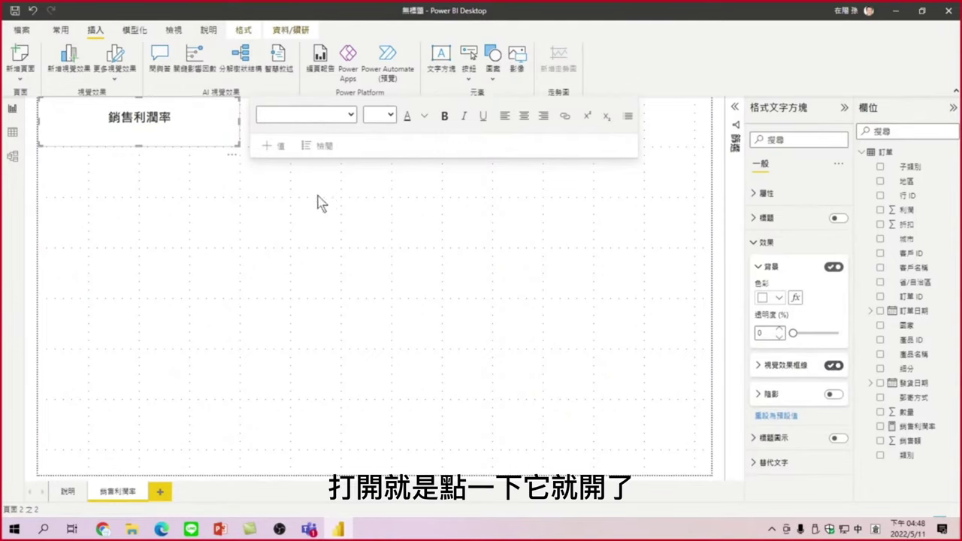
pyautogui.click(756, 243)
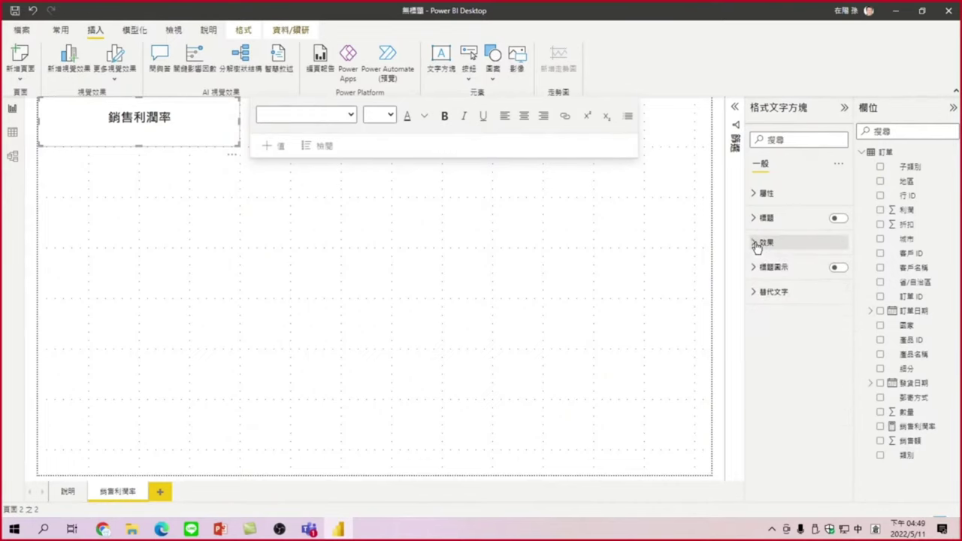
pyautogui.click(229, 241)
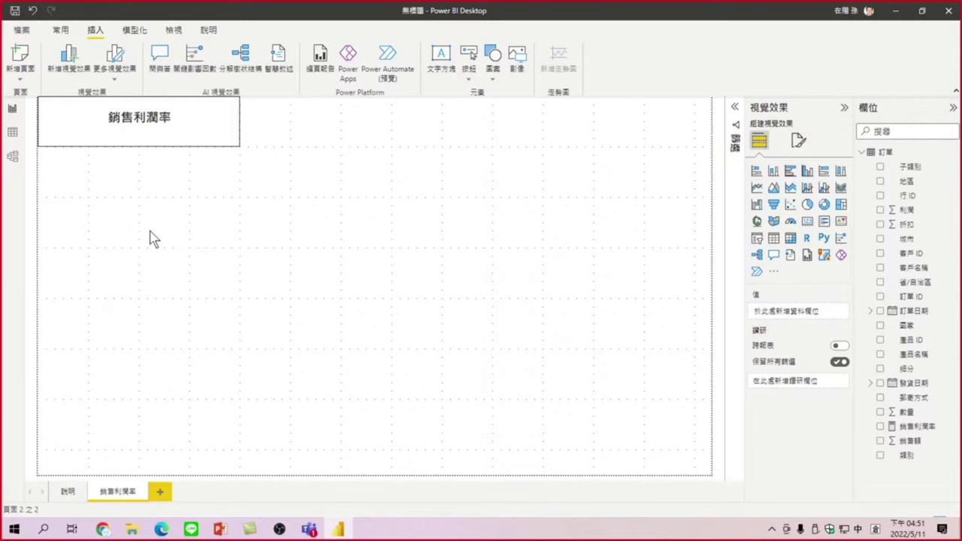
# Add a clustered column chart with 訂單日期 on the x-axis and 銷售利潤率 on the y-axis
pyautogui.click(806, 171)
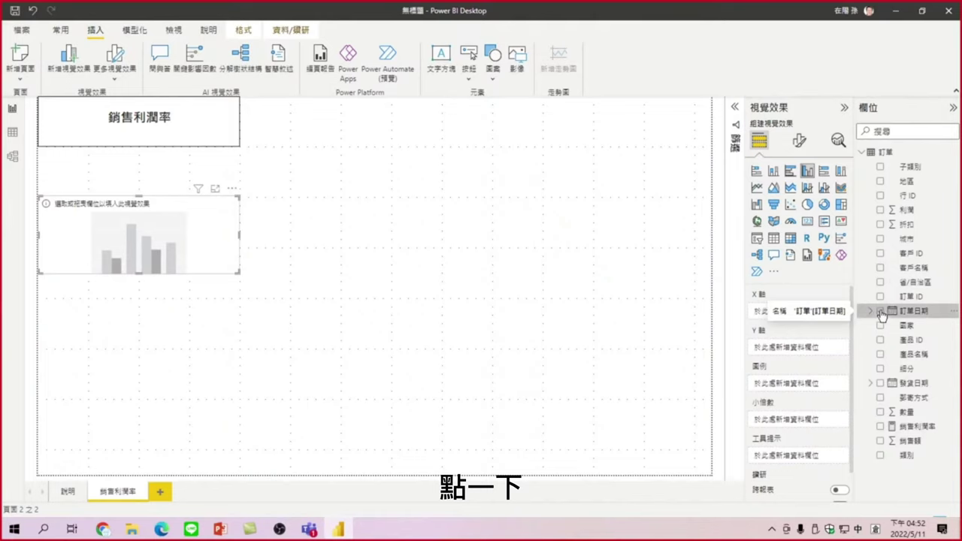
pyautogui.click(881, 311)
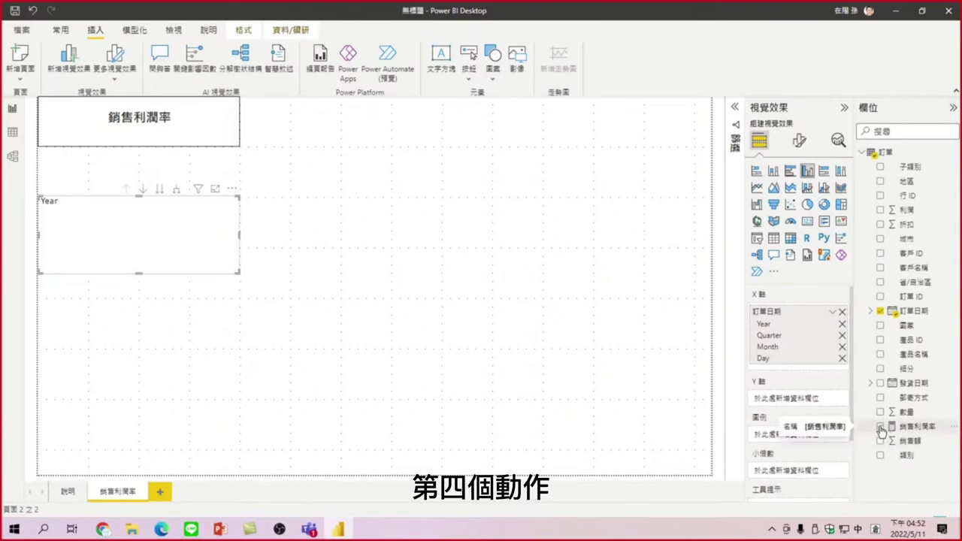
pyautogui.click(880, 427)
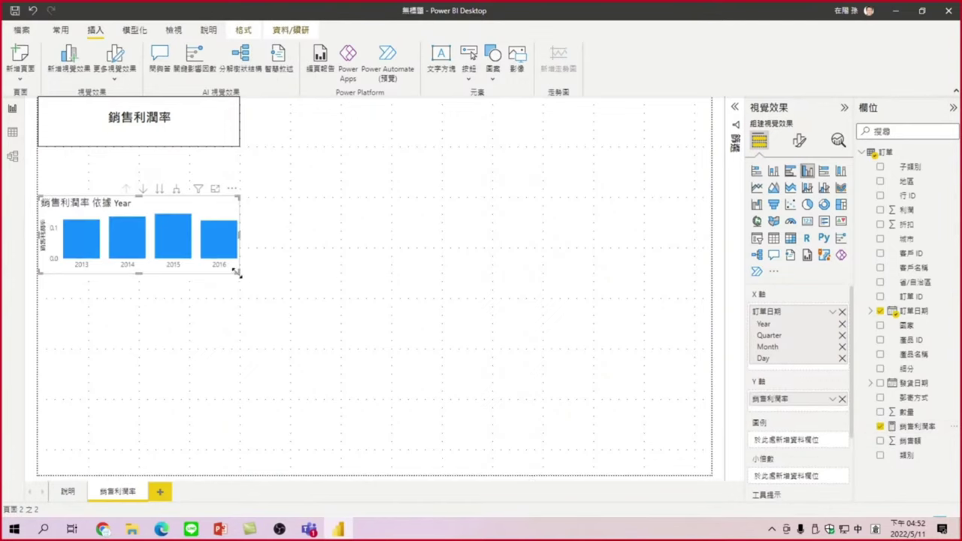
# Stretch the column chart up to the title and out to fill the space below
pyautogui.moveTo(237, 272)
pyautogui.mouseDown()
pyautogui.moveTo(239, 368)
pyautogui.moveTo(239, 348)
pyautogui.mouseUp()
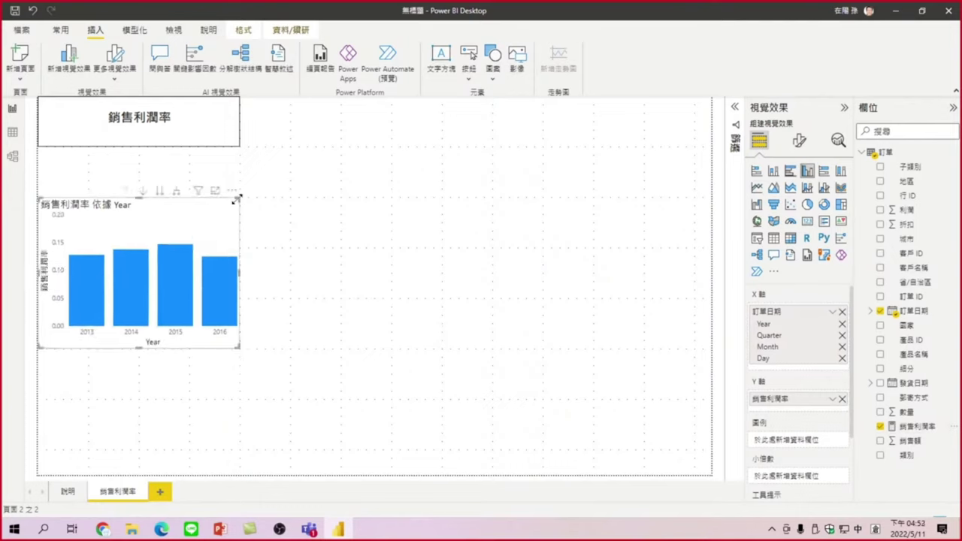
pyautogui.moveTo(236, 200); pyautogui.dragTo(238, 149)
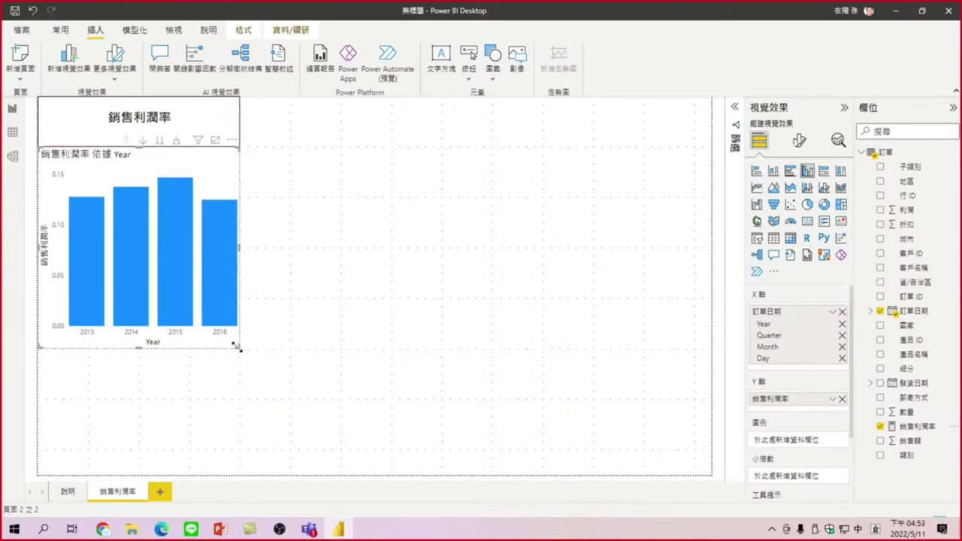
pyautogui.moveTo(236, 346); pyautogui.dragTo(358, 473)
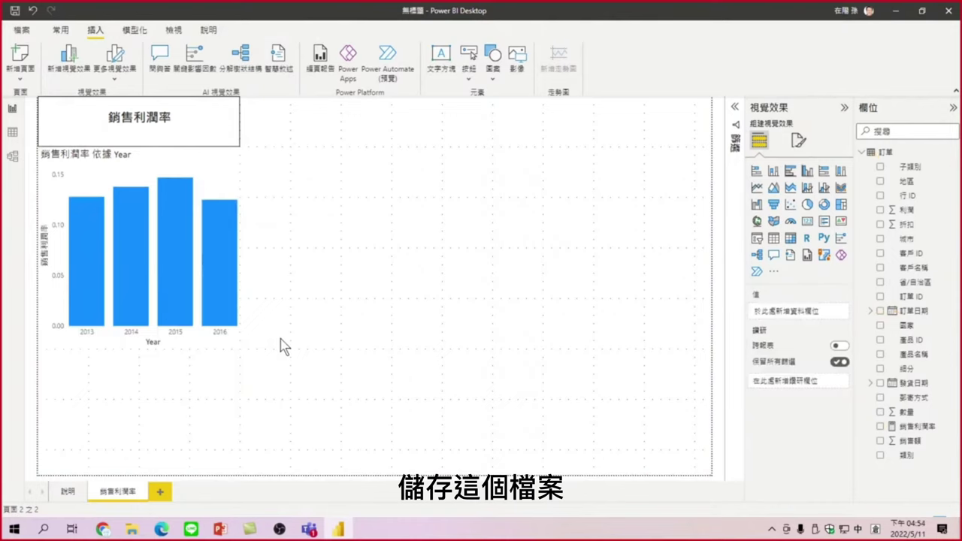
# Save the report as 20220511_零售智慧_1, entering the Chinese characters with the IME
pyautogui.click(15, 12)
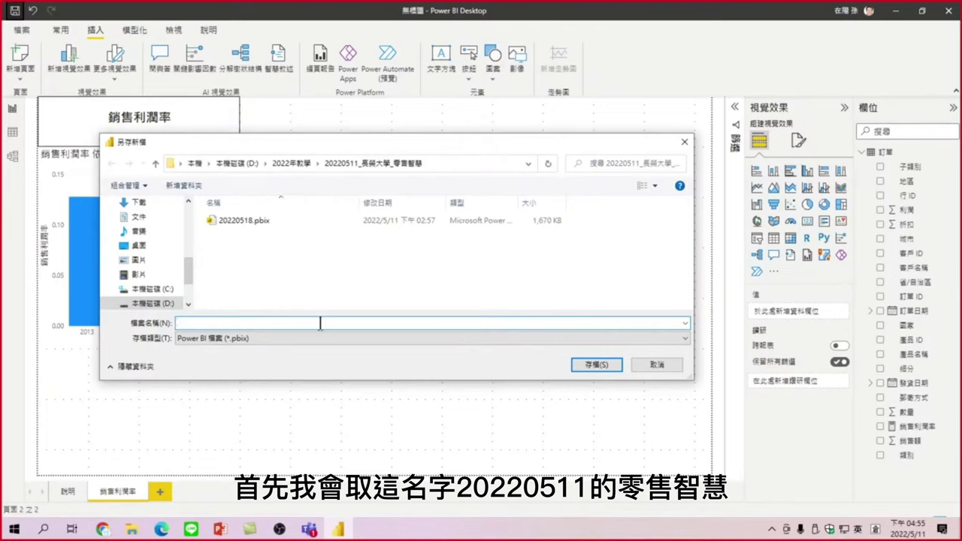
pyautogui.write('20220')
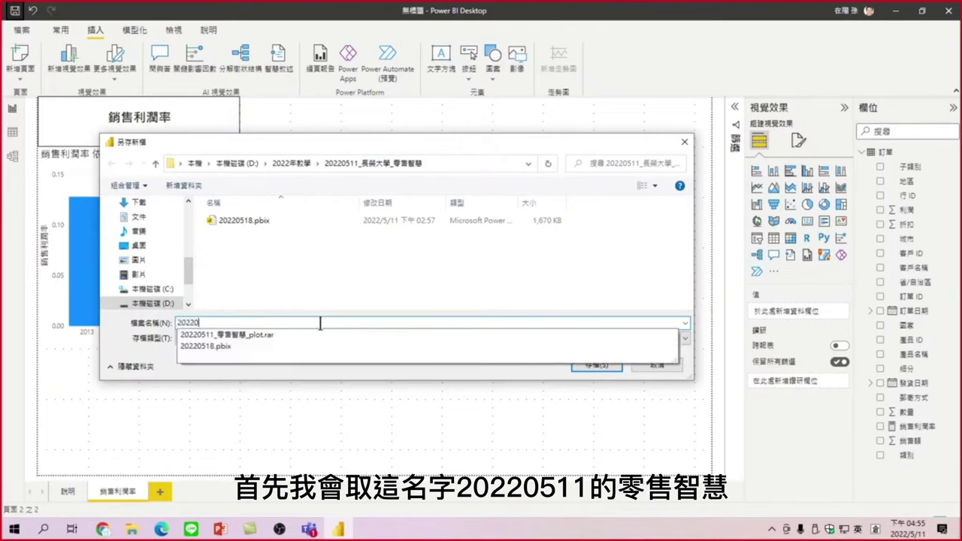
pyautogui.write('511')
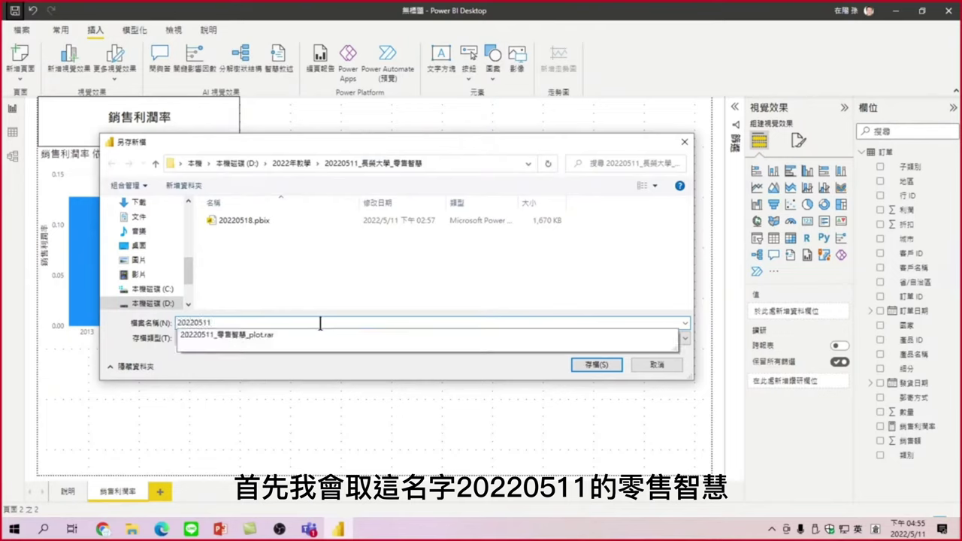
pyautogui.write('_')
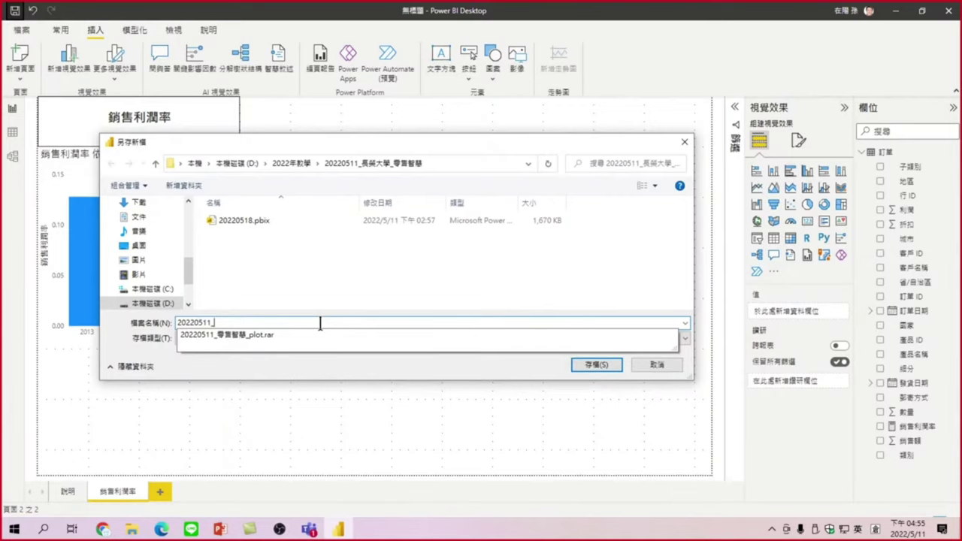
pyautogui.write('m')
pyautogui.write('零')
pyautogui.press('Down')
pyautogui.press('Escape')
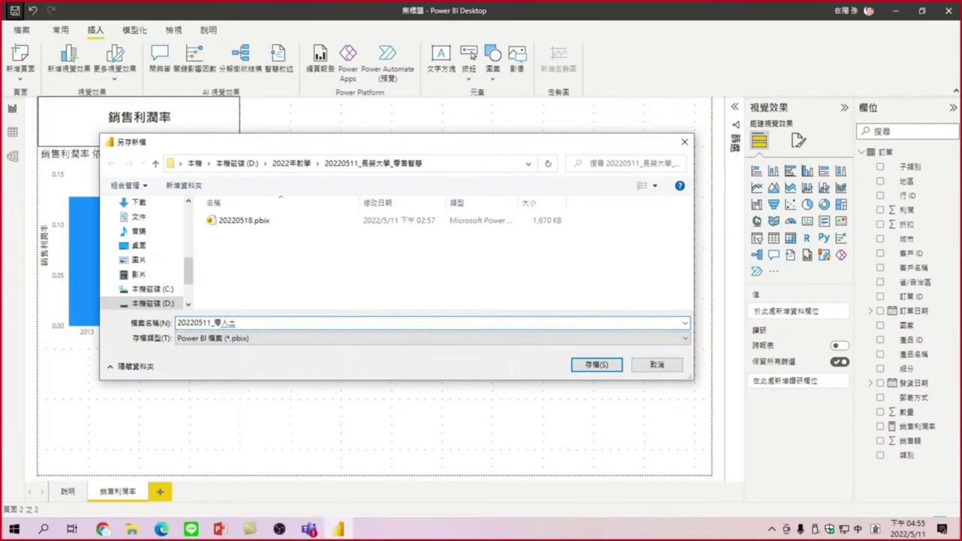
pyautogui.write('售智')
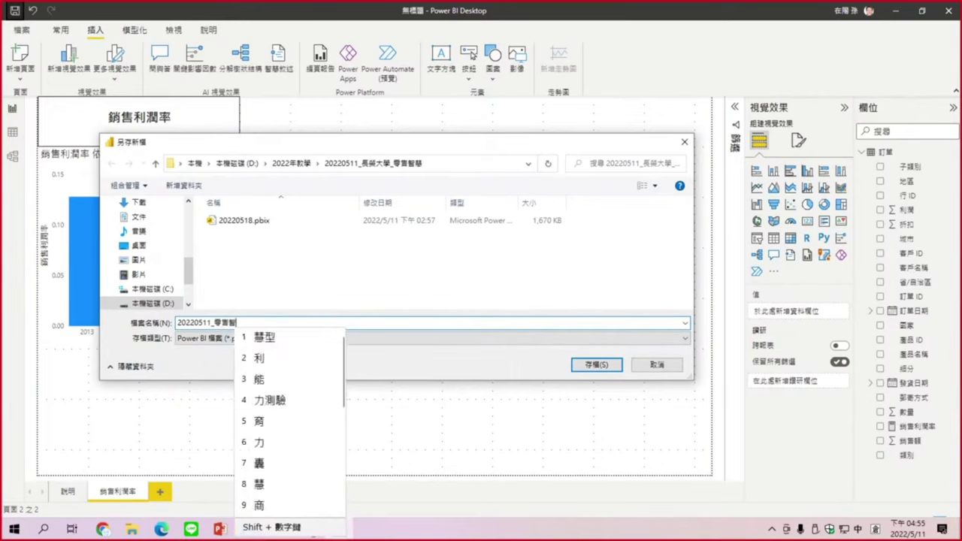
pyautogui.write('手十尸一')
pyautogui.press('space')
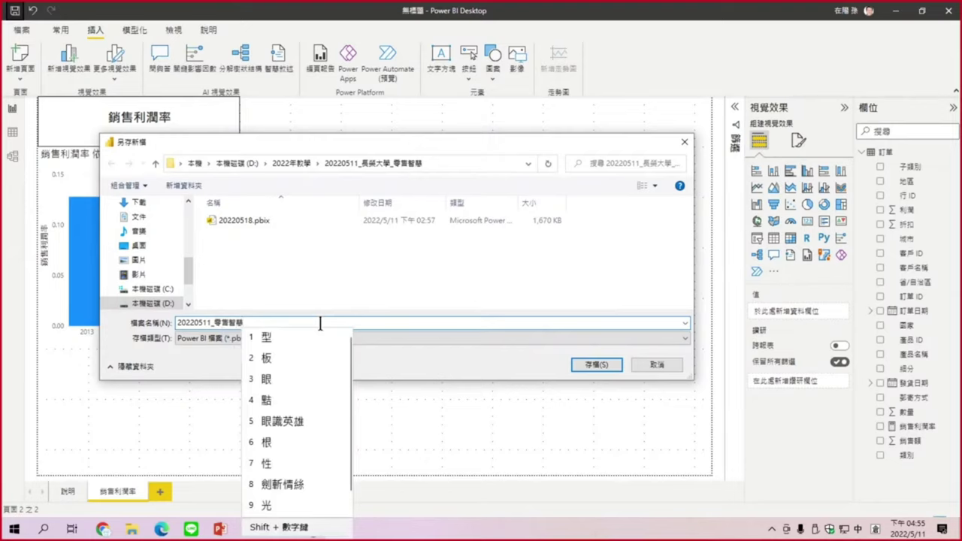
pyautogui.write('慧_1')
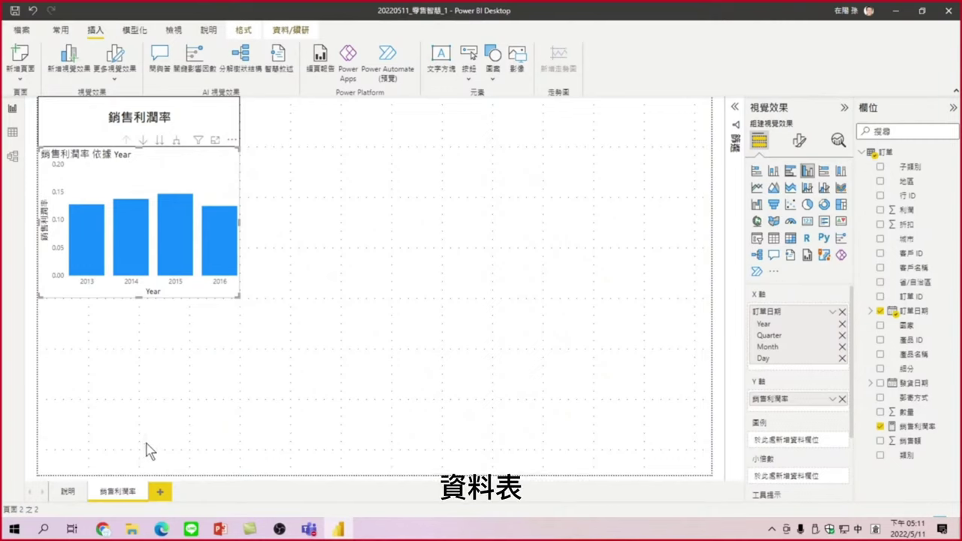
# Add a table visual with the 訂單日期 and 銷售利潤率 fields
pyautogui.click(773, 238)
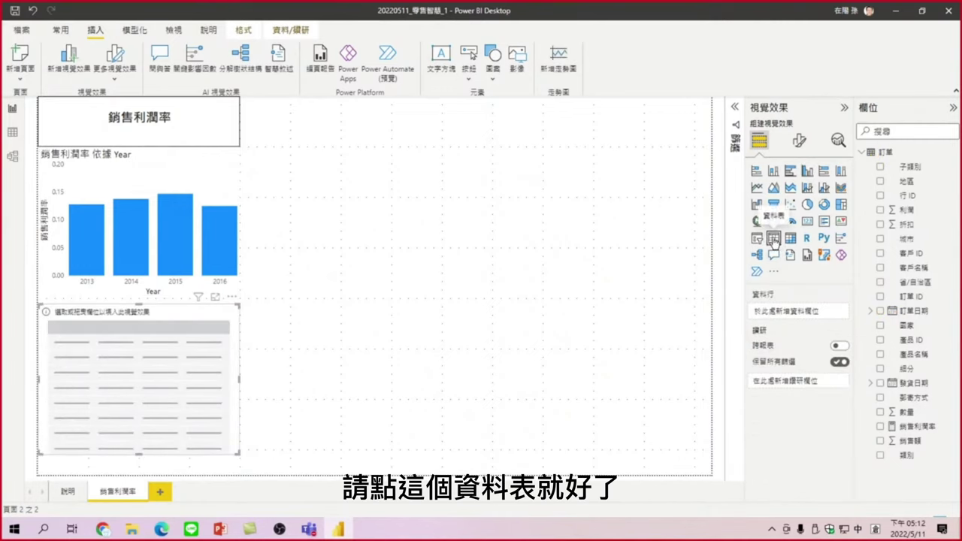
pyautogui.click(880, 311)
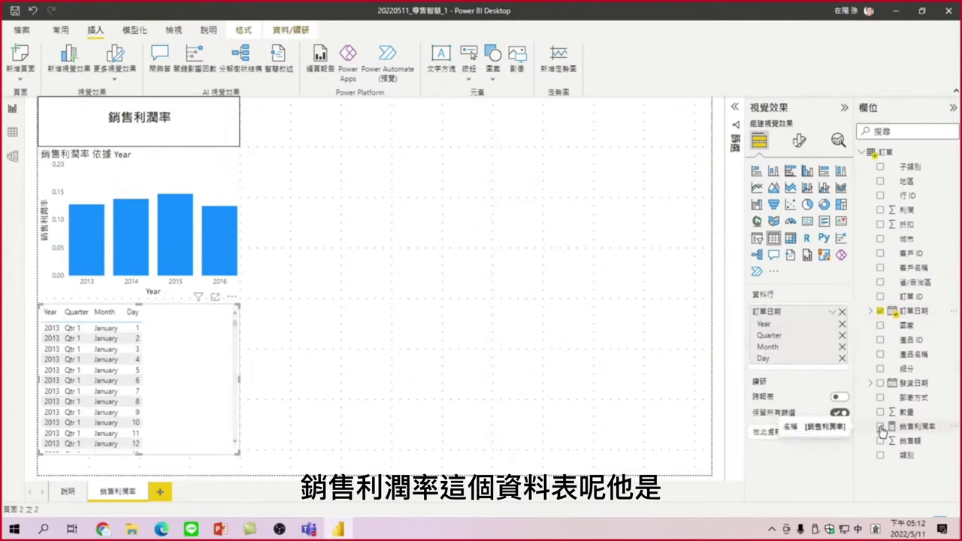
pyautogui.click(880, 426)
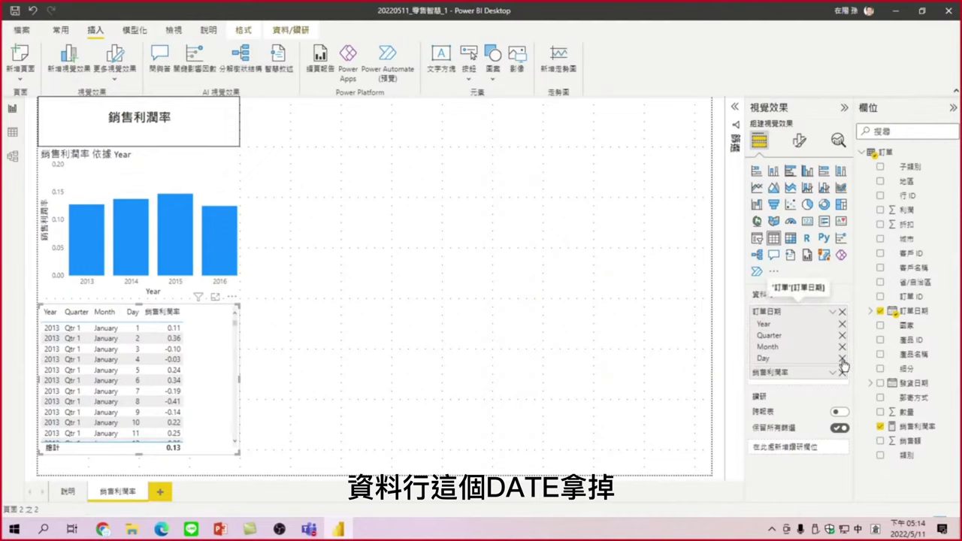
# Remove Day, Month and Quarter from the table's columns, leaving Year and 銷售利潤率
pyautogui.click(842, 360)
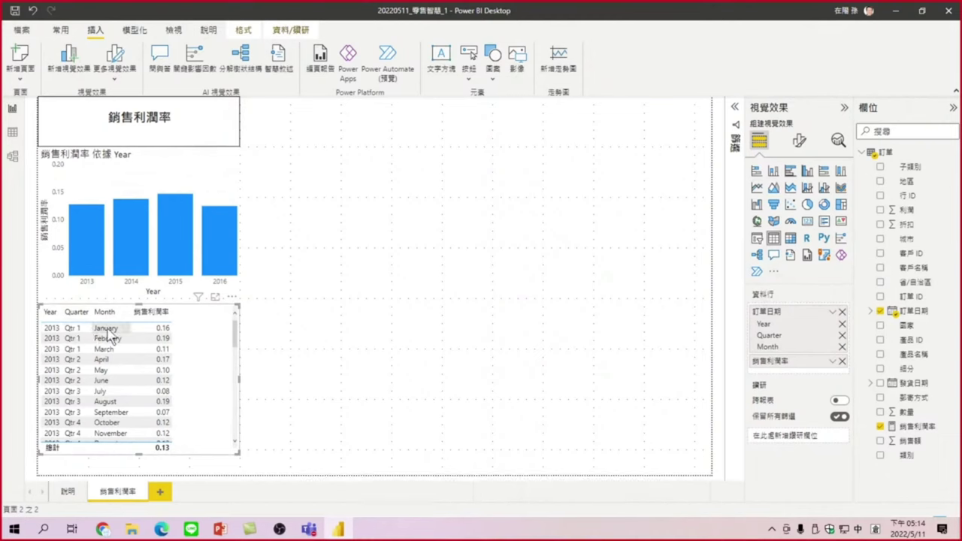
pyautogui.moveTo(170, 331)
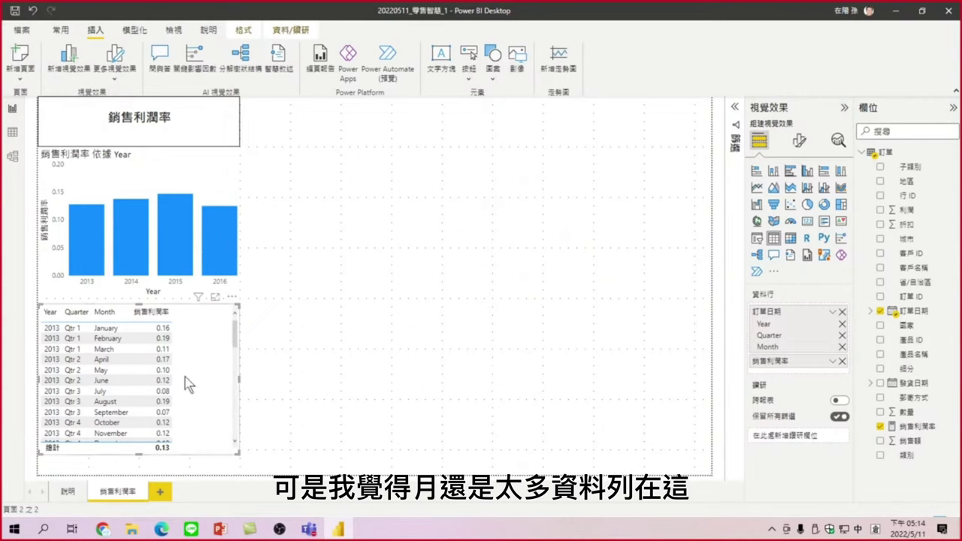
pyautogui.click(842, 348)
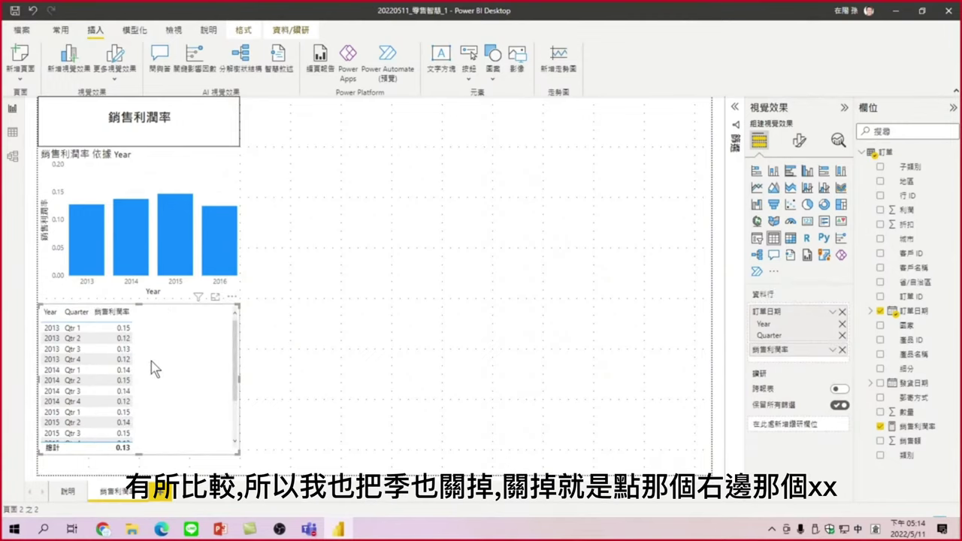
pyautogui.click(842, 335)
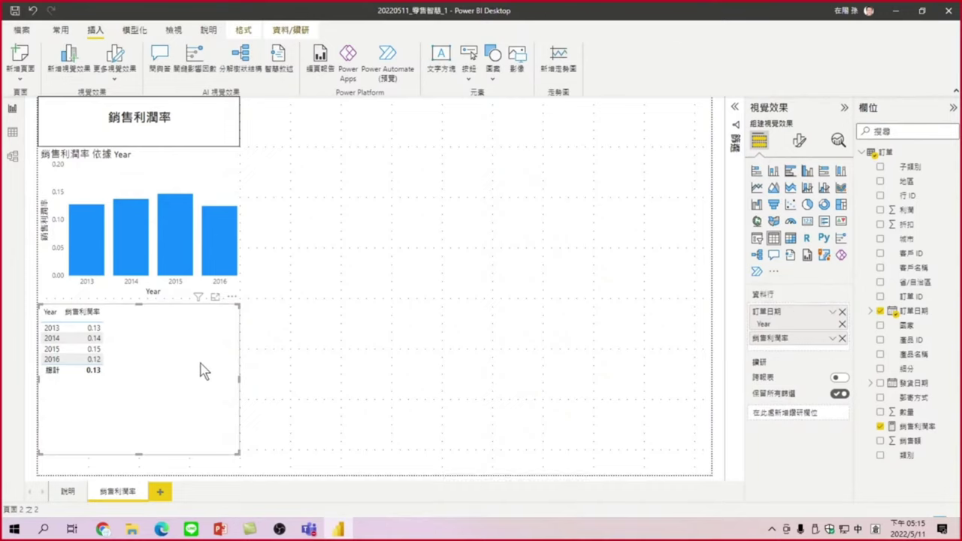
# Switch 訂單日期 to plain dates, then back to Date Hierarchy in the Columns well
pyautogui.click(832, 315)
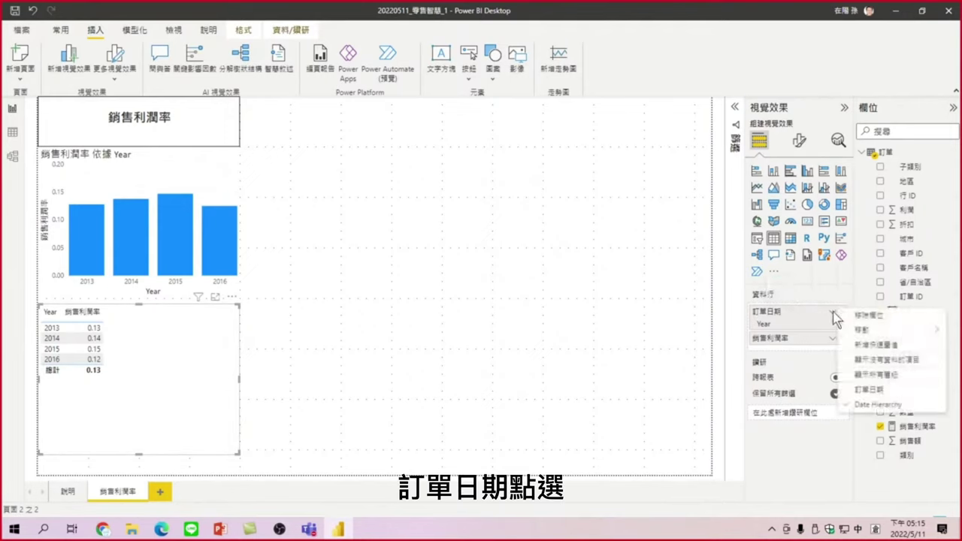
pyautogui.click(862, 391)
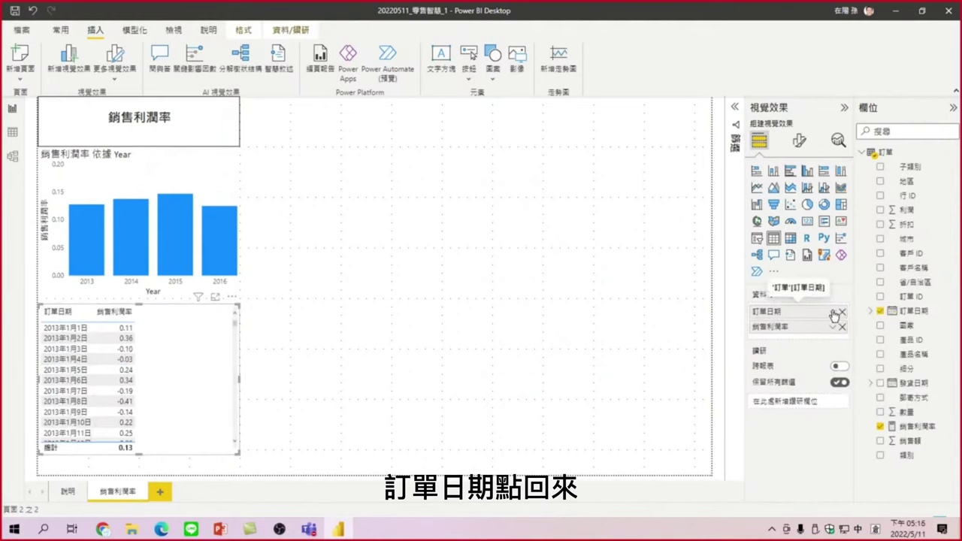
pyautogui.click(833, 312)
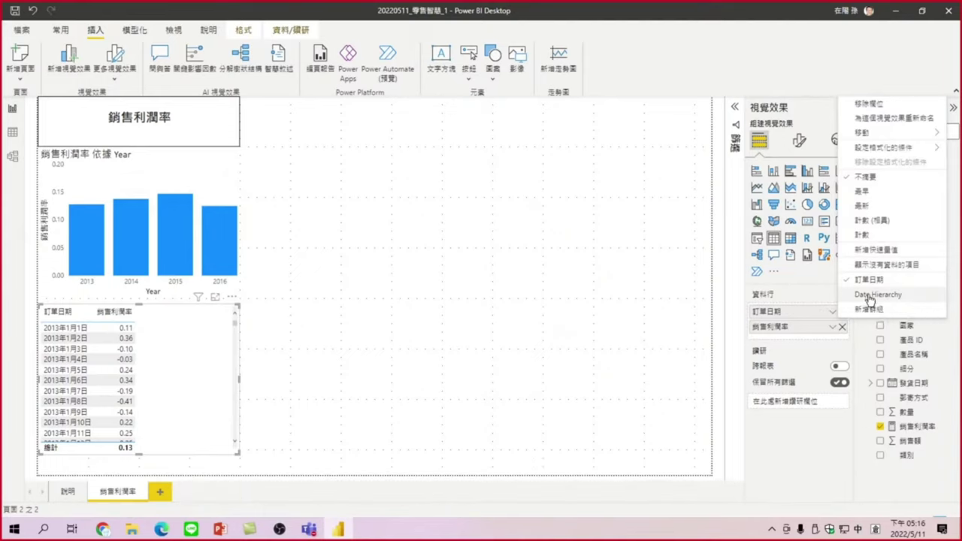
pyautogui.click(869, 296)
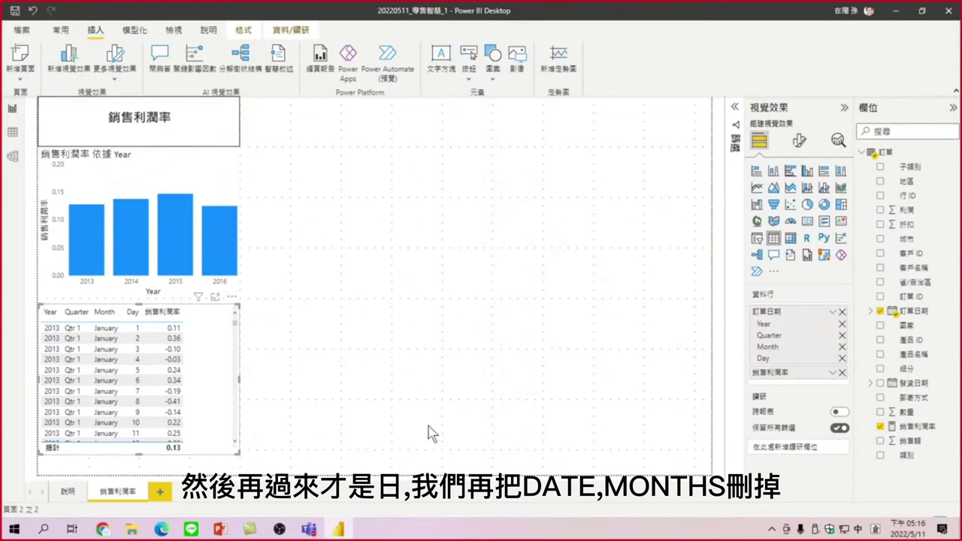
# Remove the Day and Month levels so the table lists 銷售利潤率 by Year and Quarter only
pyautogui.click(842, 359)
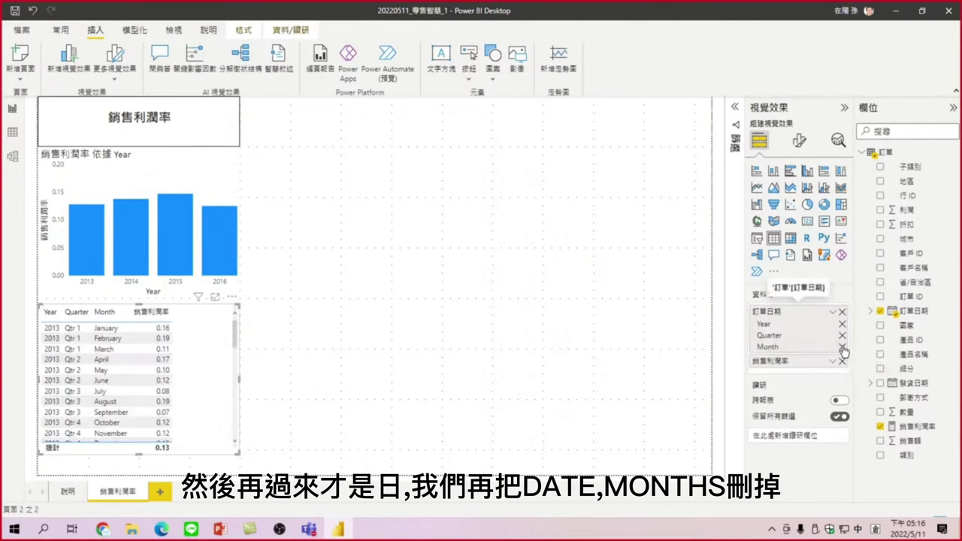
pyautogui.click(842, 346)
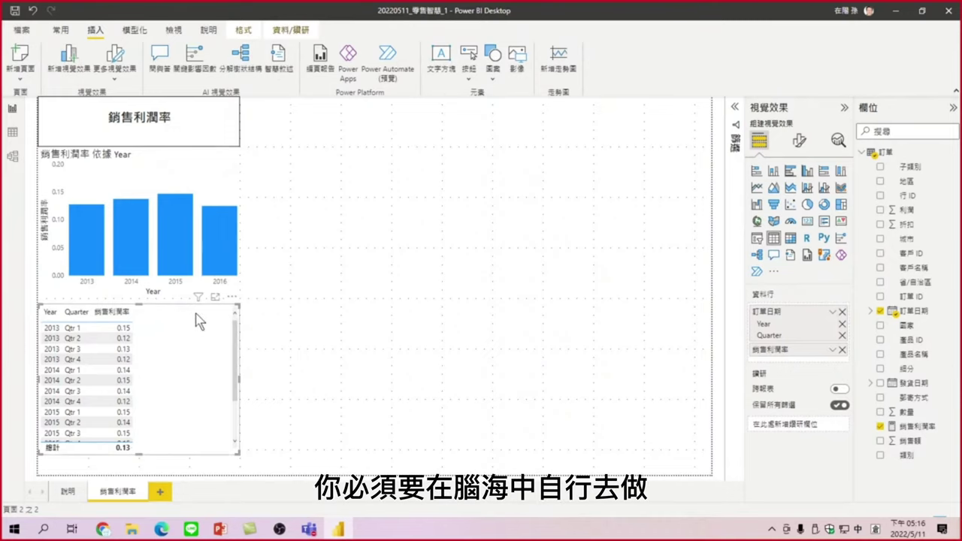
pyautogui.click(340, 322)
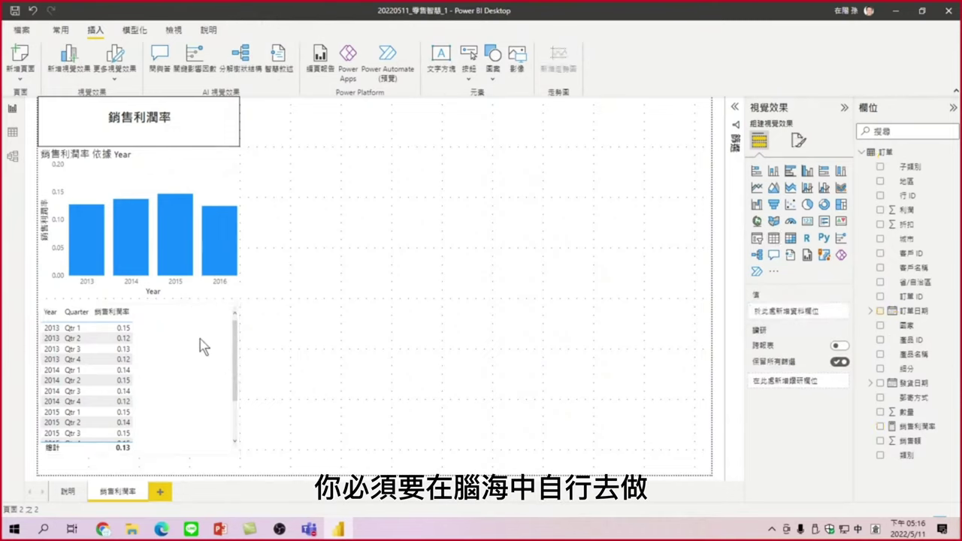
pyautogui.moveTo(181, 307); pyautogui.dragTo(180, 323)
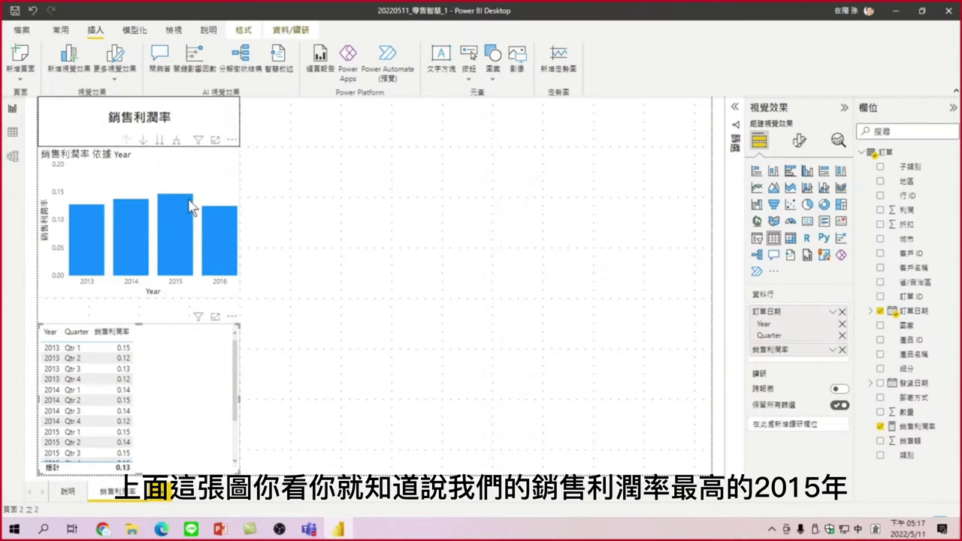
pyautogui.moveTo(194, 196)
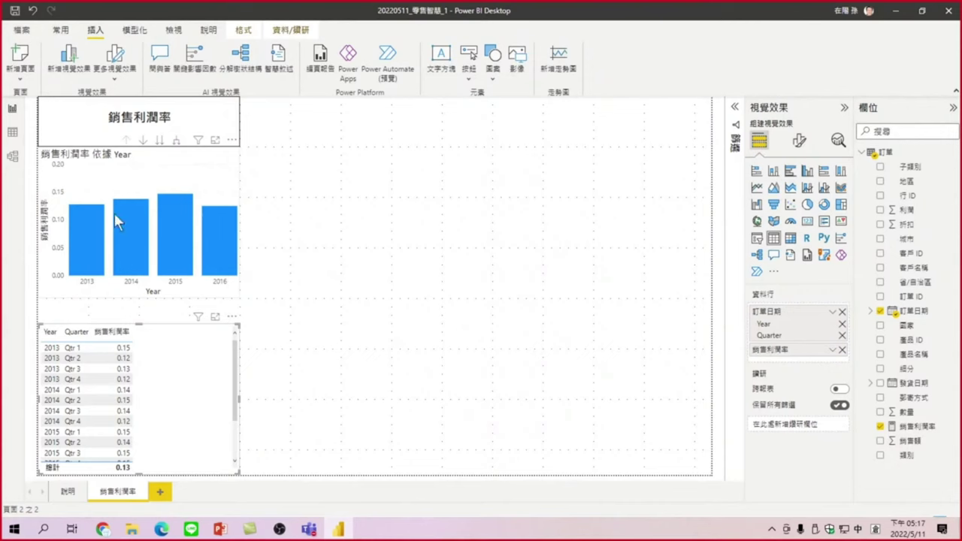
pyautogui.click(196, 167)
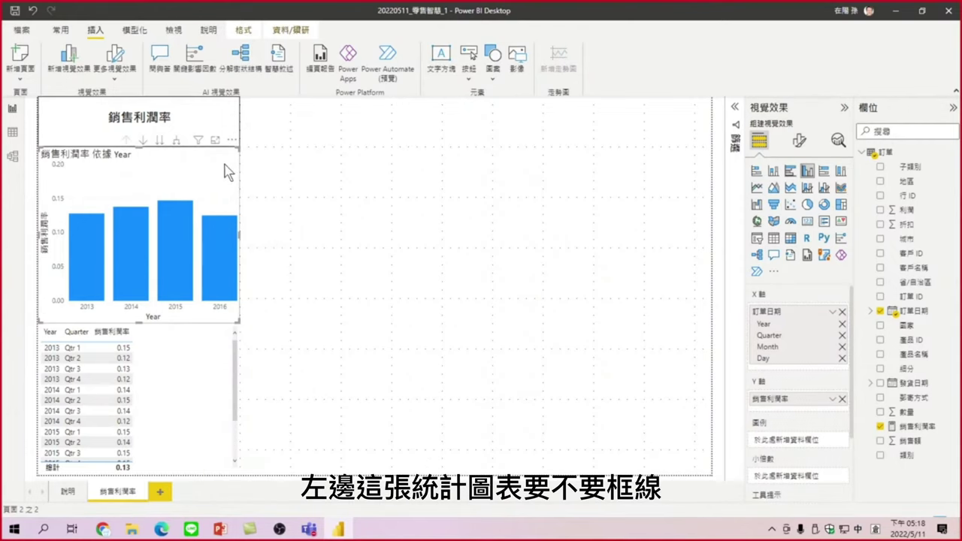
pyautogui.press('Escape')
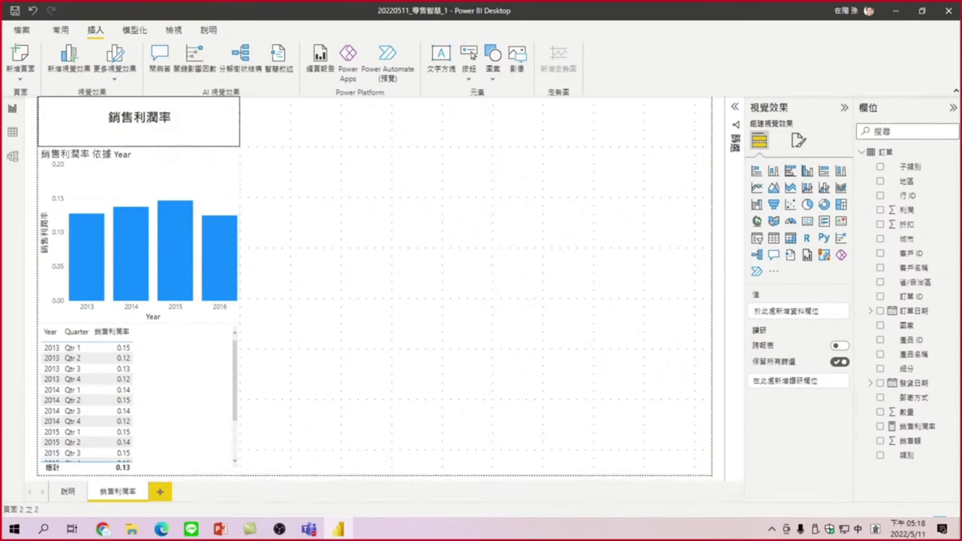
# Copy the 銷售利潤率 title box's border onto the Year column chart using Format Painter
pyautogui.click(197, 183)
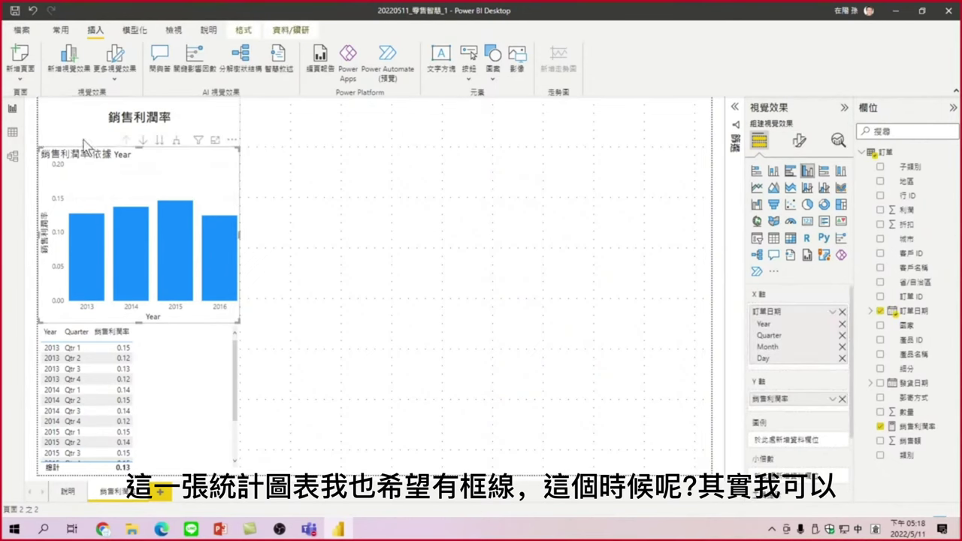
pyautogui.click(367, 276)
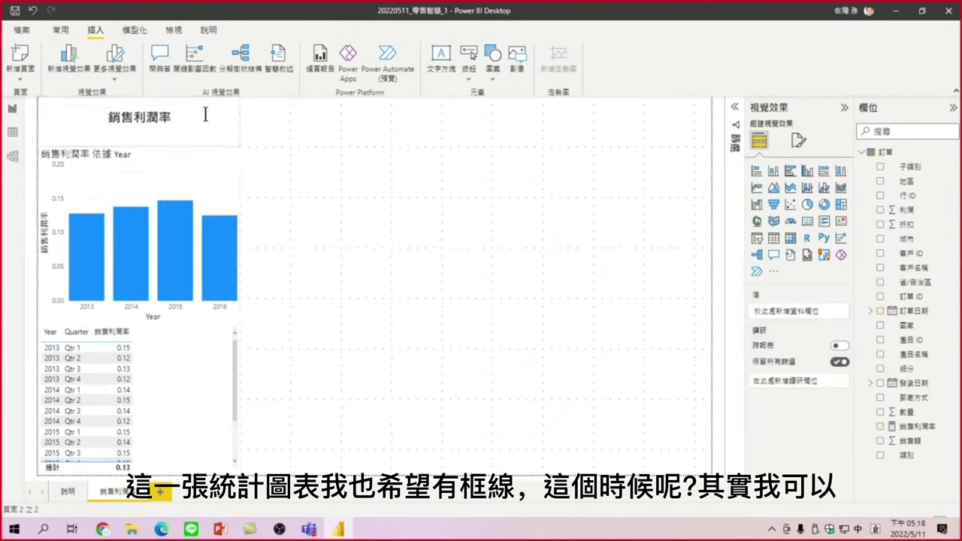
pyautogui.click(212, 137)
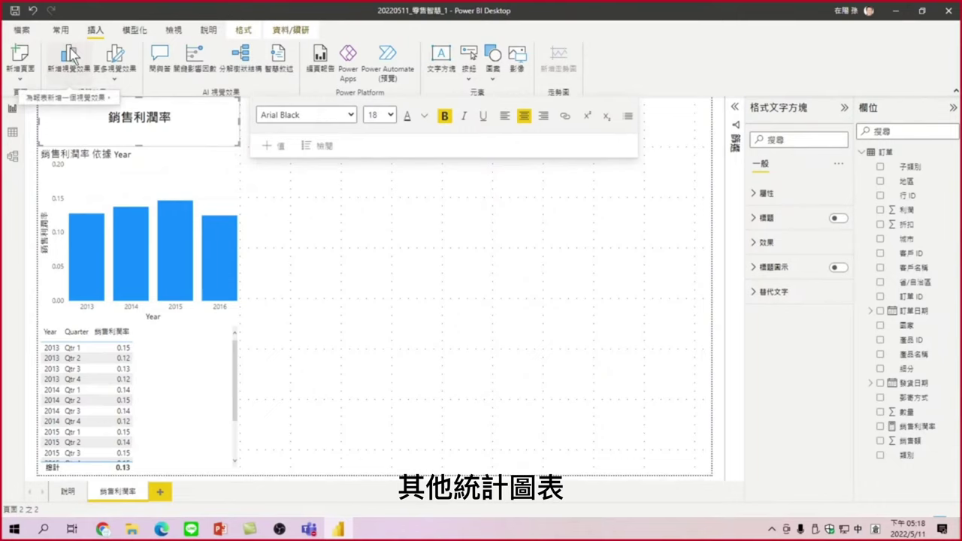
pyautogui.click(406, 270)
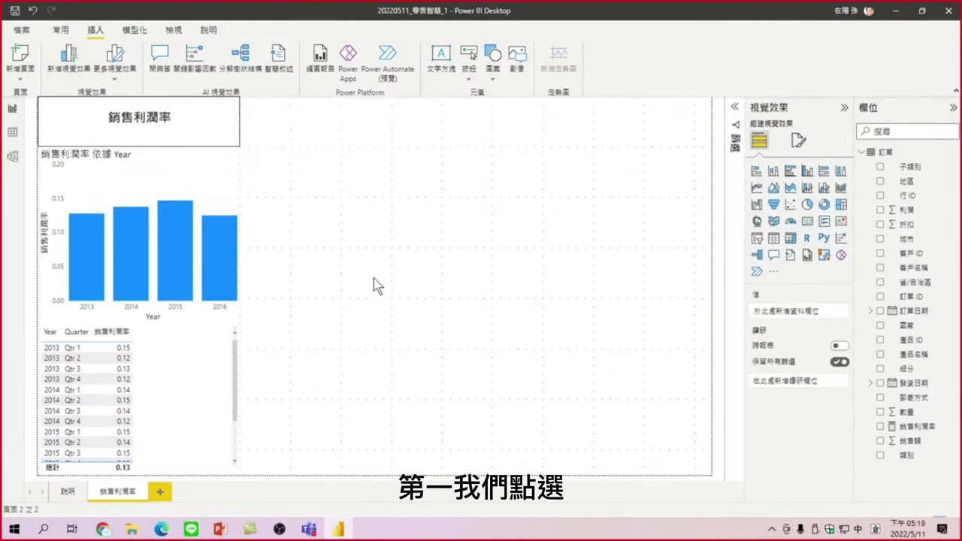
pyautogui.click(189, 119)
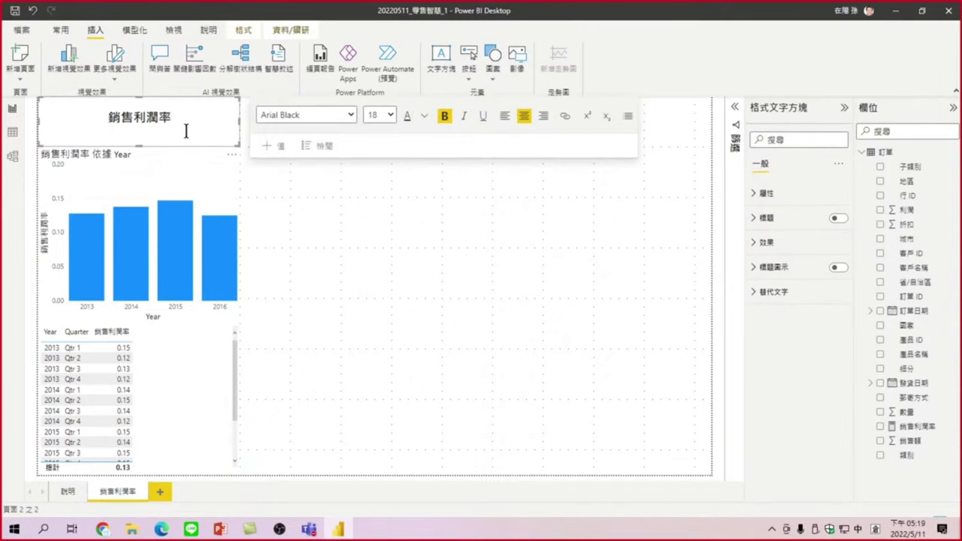
pyautogui.click(61, 31)
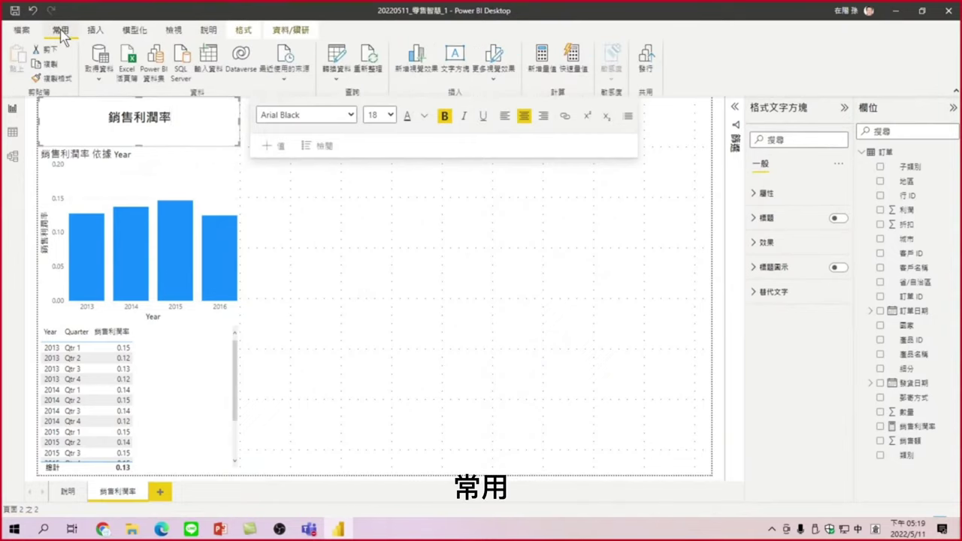
pyautogui.click(59, 81)
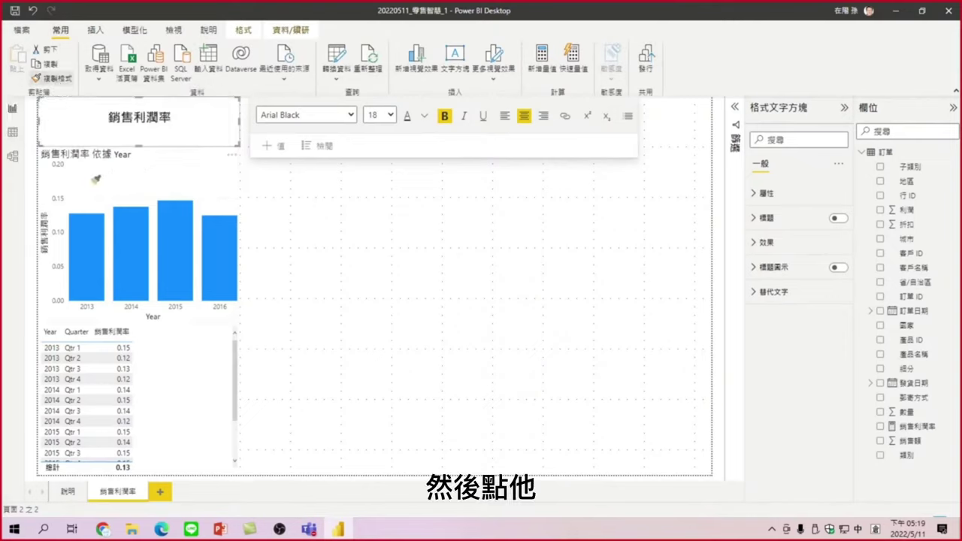
pyautogui.click(135, 167)
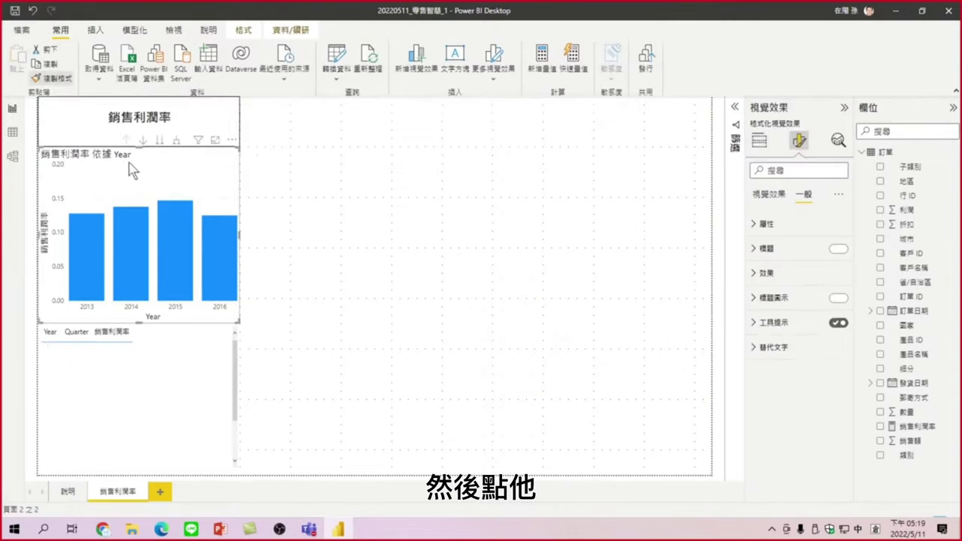
pyautogui.click(358, 226)
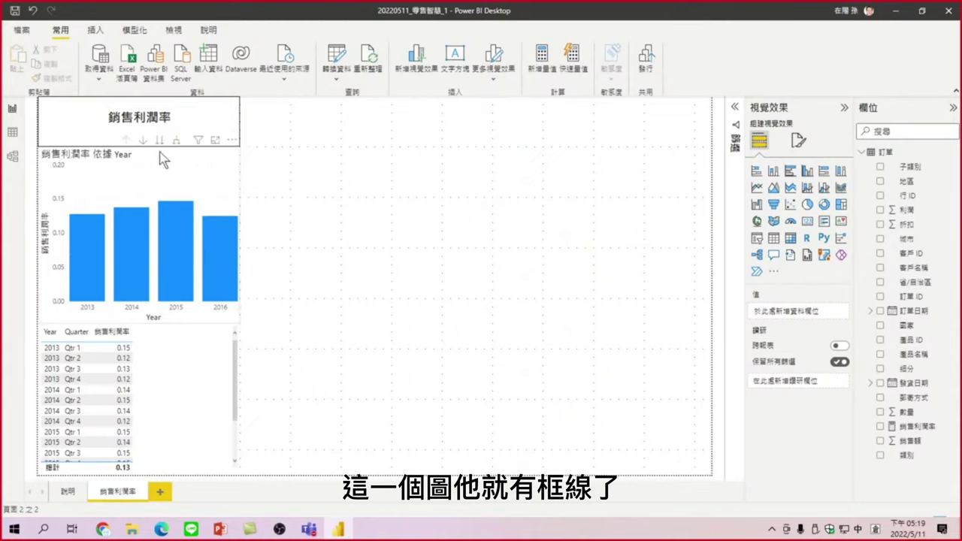
# Format-paint the column chart's border onto the Year–Quarter 銷售利潤率 table
pyautogui.click(143, 160)
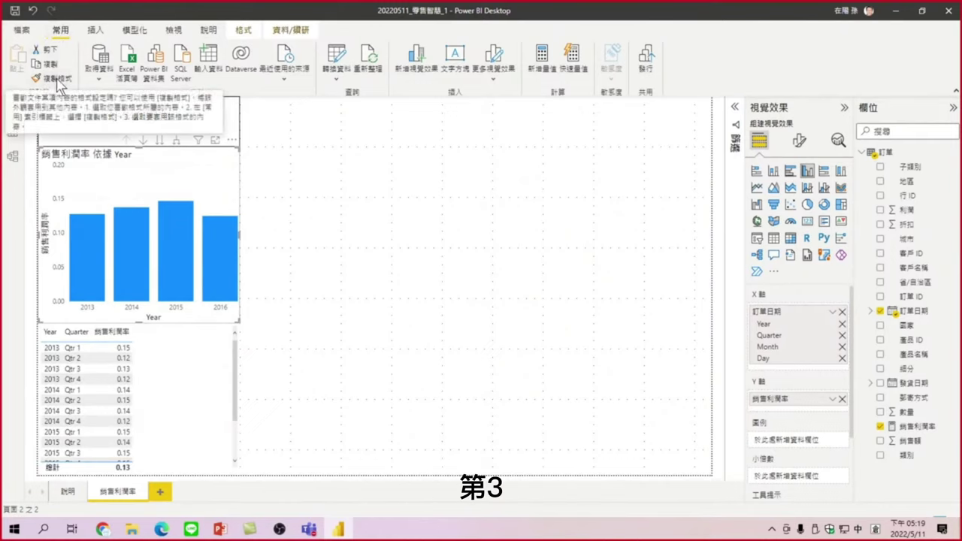
pyautogui.click(57, 81)
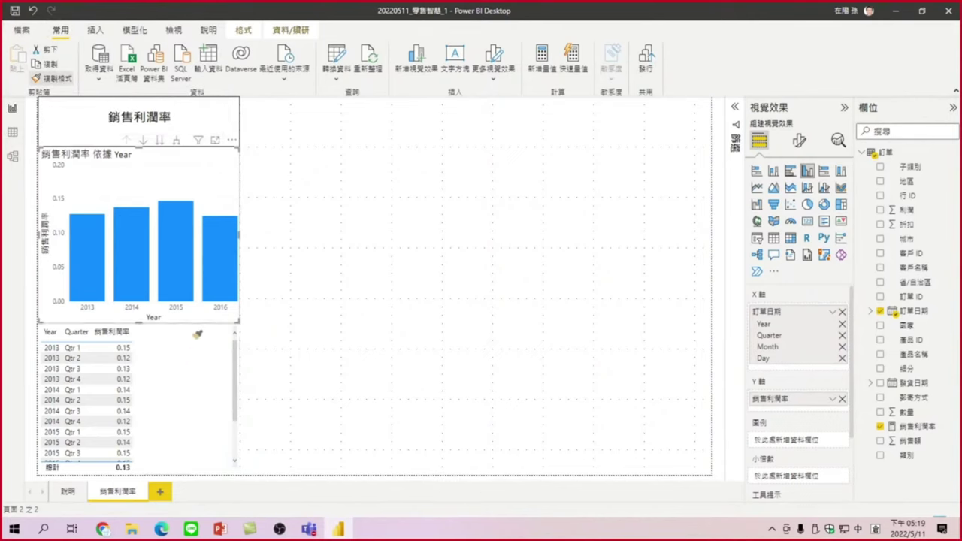
pyautogui.click(198, 334)
pyautogui.click(389, 322)
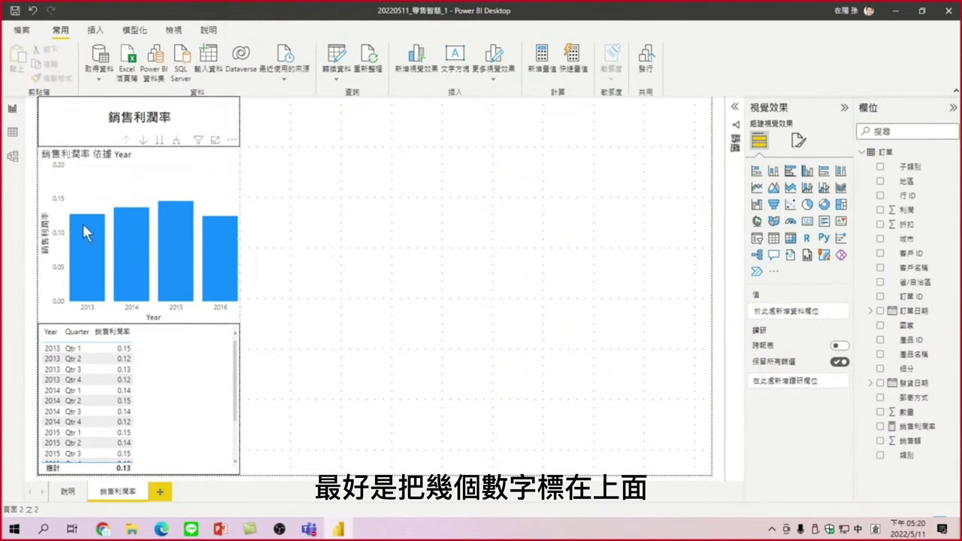
# Select the column chart to show its 訂單日期 hierarchy axis and 銷售利潤率 value fields
pyautogui.moveTo(167, 231)
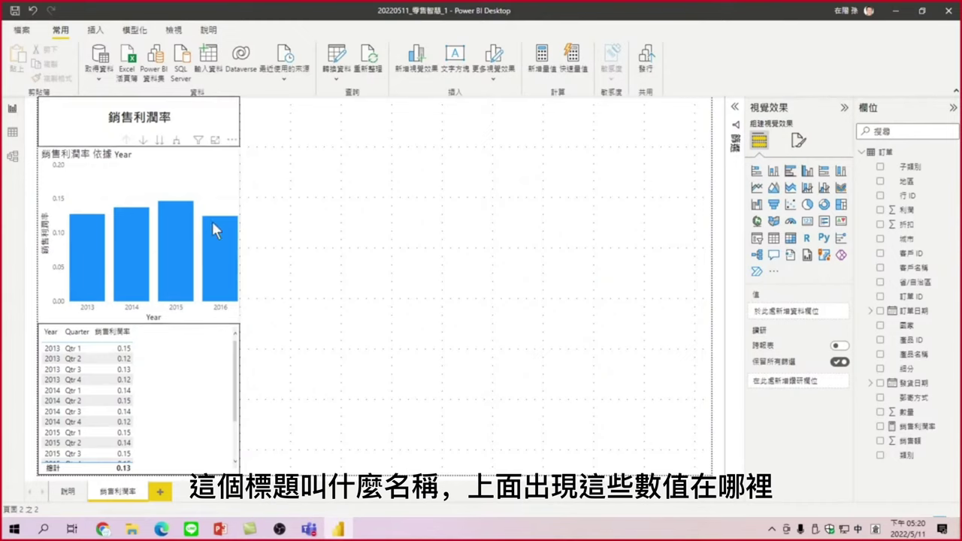
pyautogui.click(166, 160)
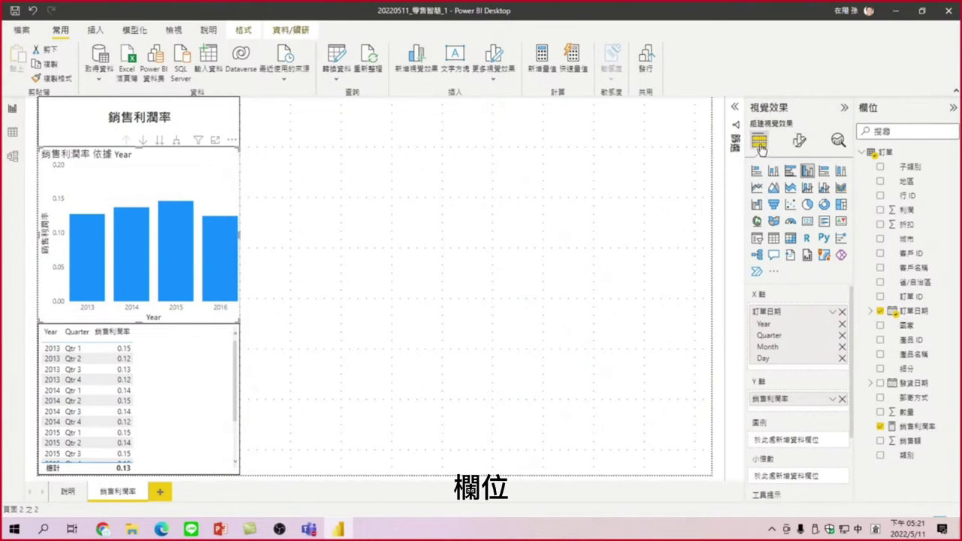
# Change the chart title to 各年銷售利潤率 by prefixing 各年 and deleting 依據 Year
pyautogui.click(801, 143)
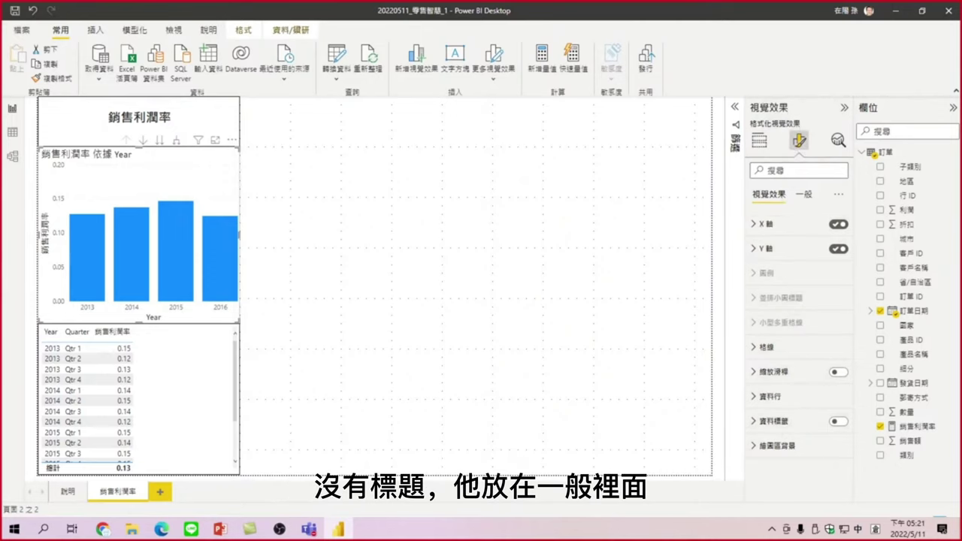
pyautogui.click(808, 195)
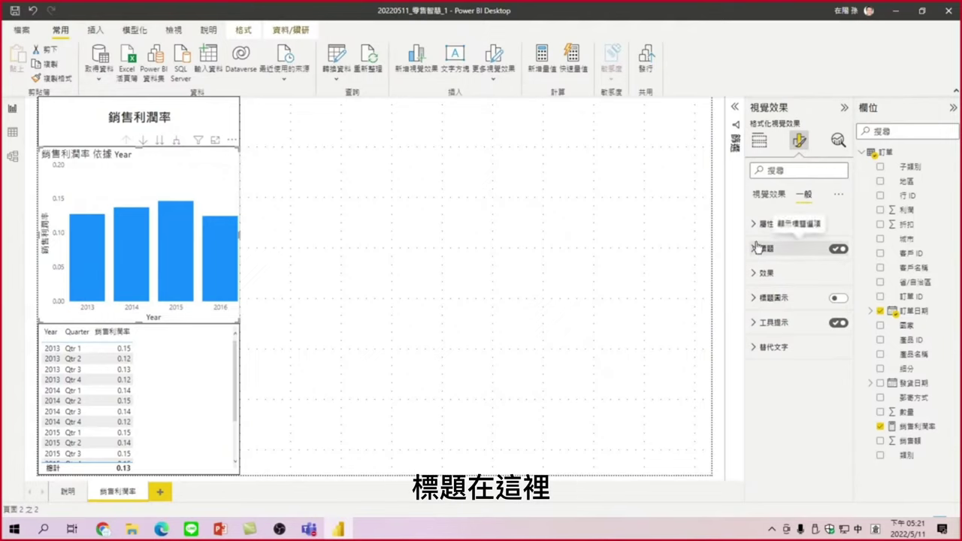
pyautogui.click(756, 249)
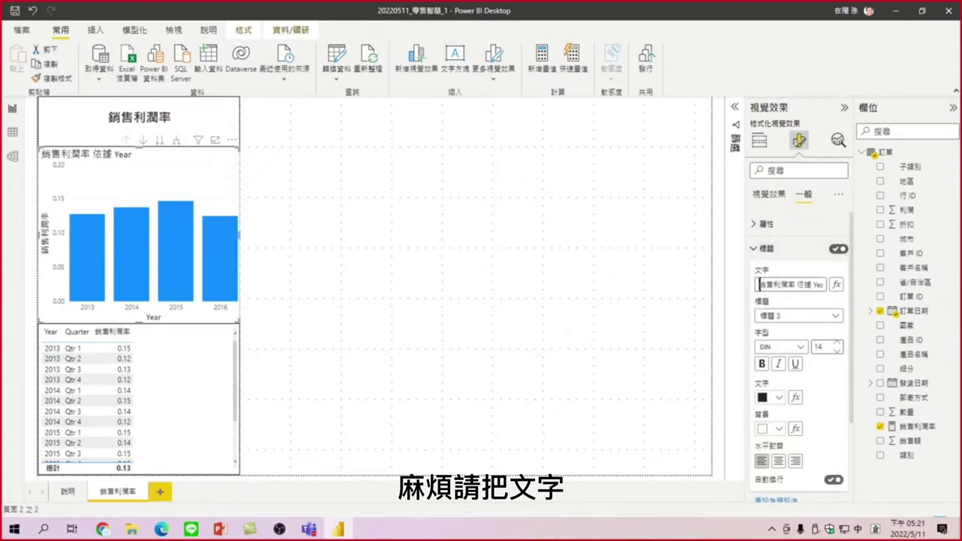
pyautogui.moveTo(758, 284); pyautogui.dragTo(823, 286)
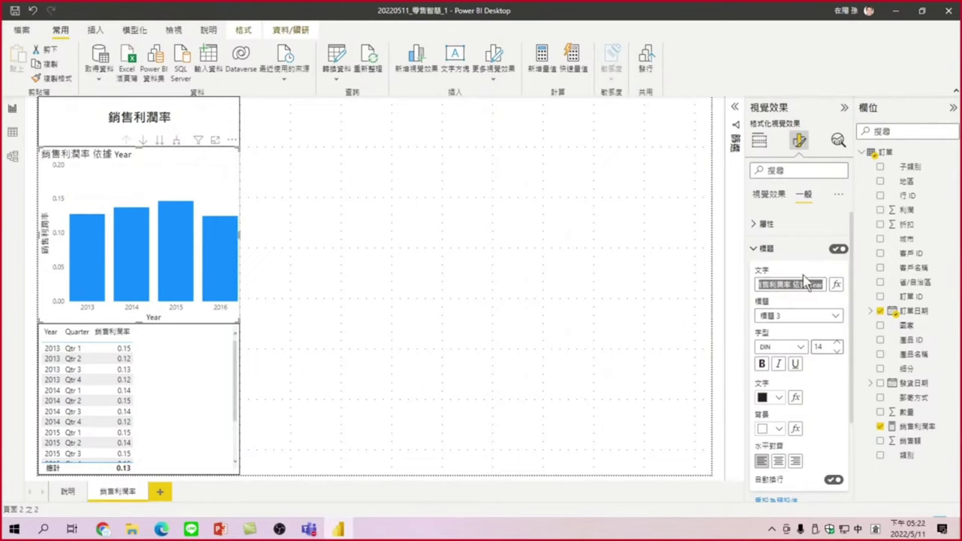
pyautogui.press('Home')
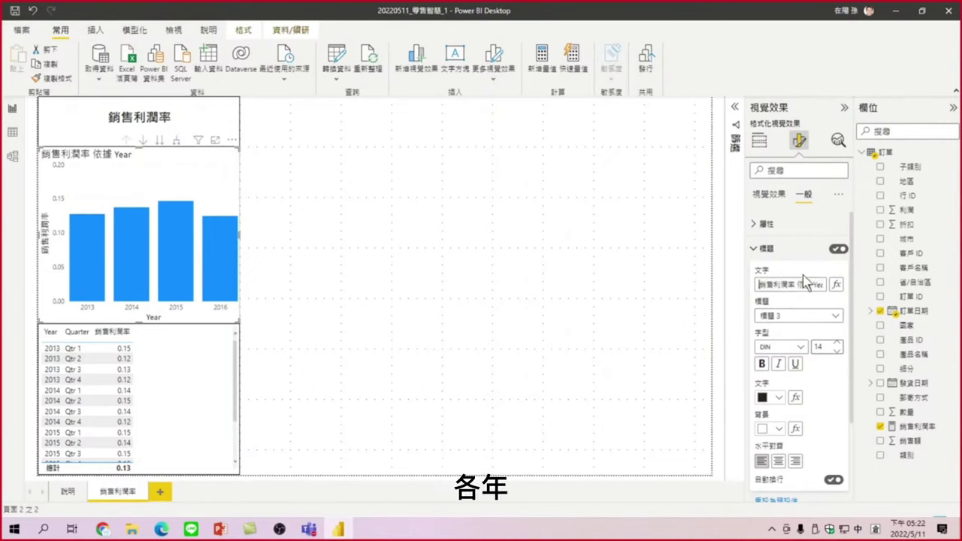
pyautogui.hotkey('ctrl', 'space')
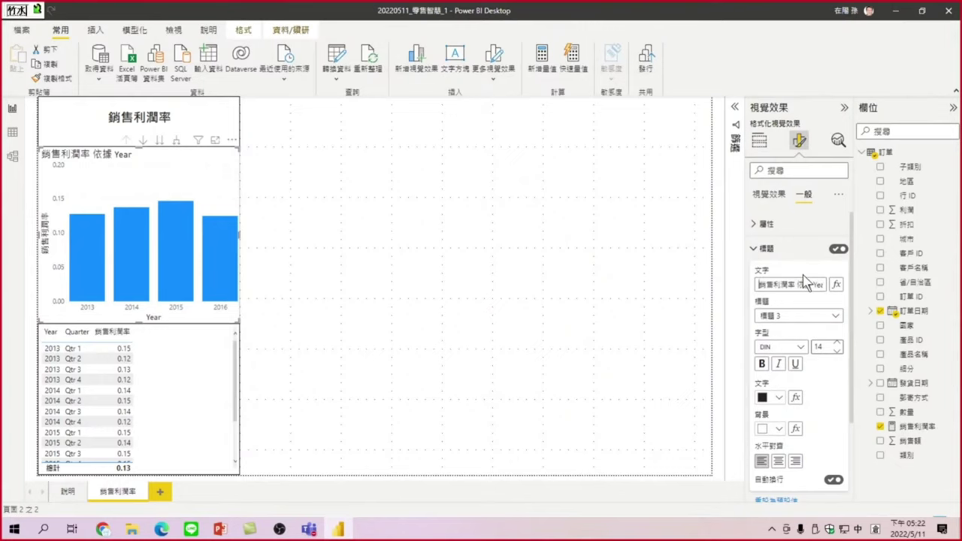
pyautogui.write('各年')
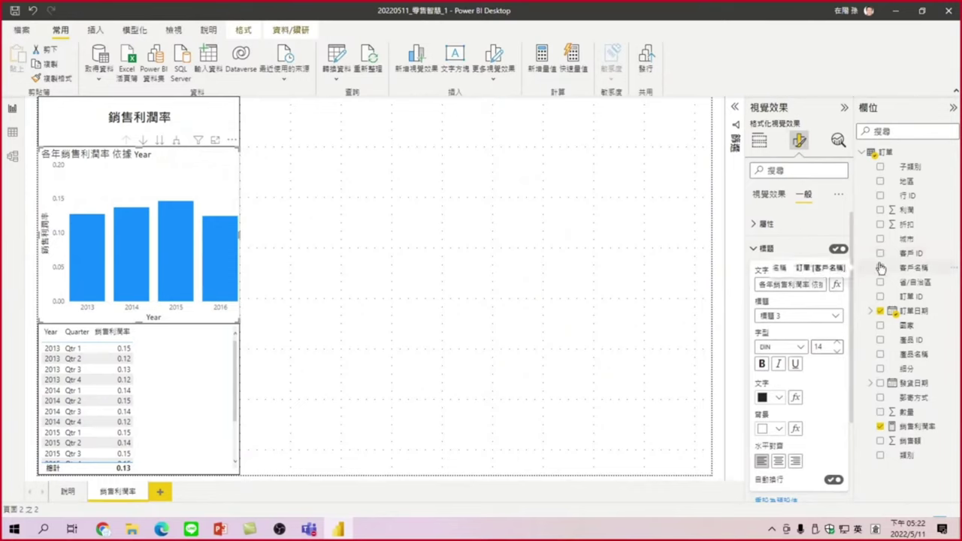
pyautogui.press('End')
pyautogui.hotkey('shift', 'Left')
pyautogui.hotkey('shift', 'Left')
pyautogui.hotkey('shift', 'Left')
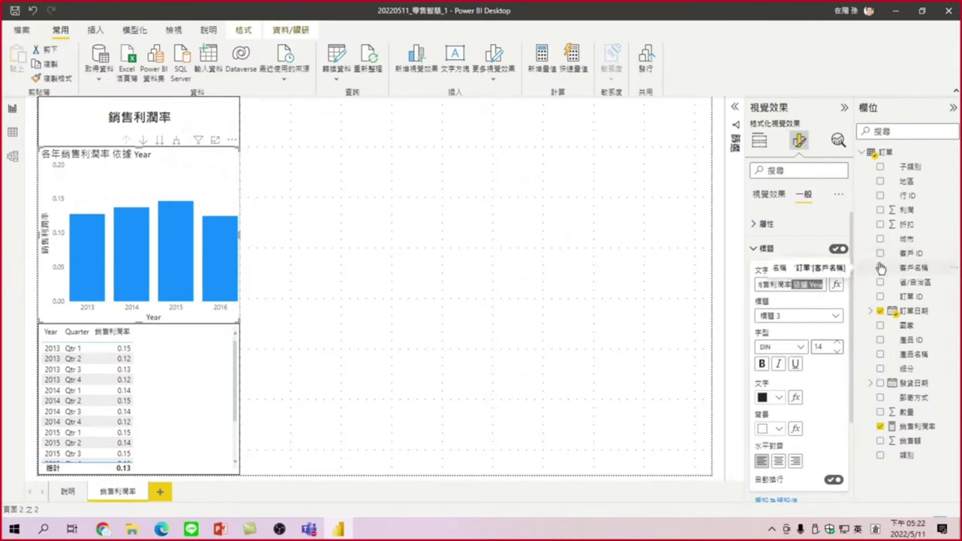
pyautogui.press('BackSpace')
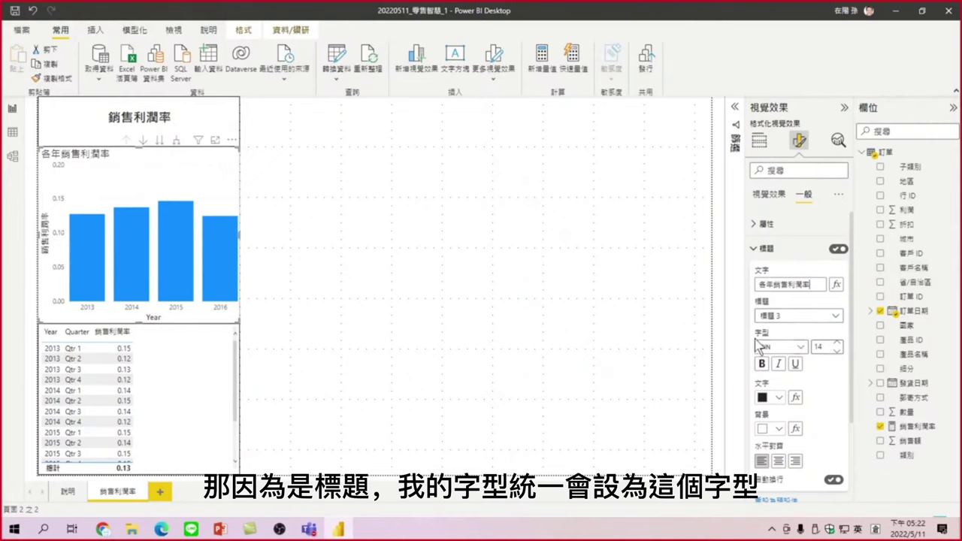
# Style the chart title as bold Arial Black, centred, white text on a dark-blue background
pyautogui.click(801, 347)
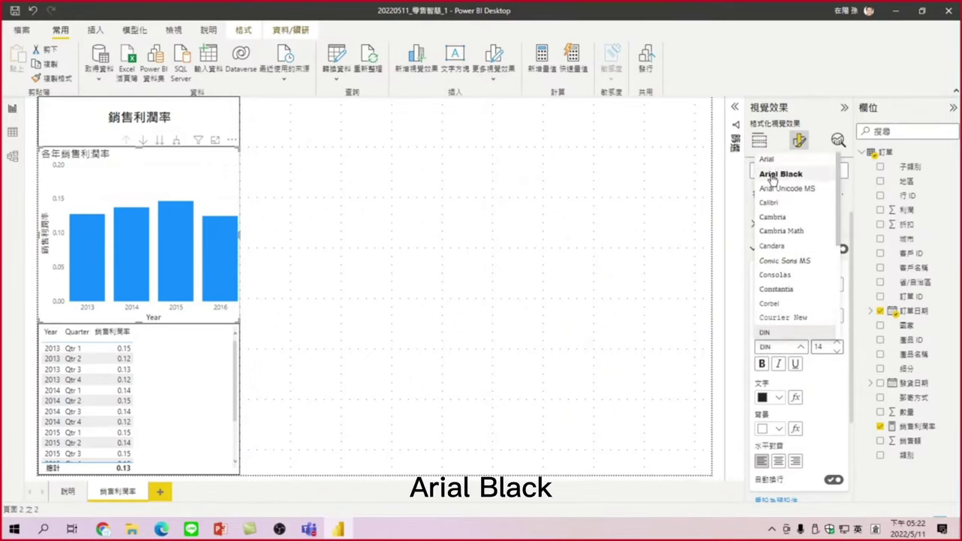
pyautogui.click(772, 176)
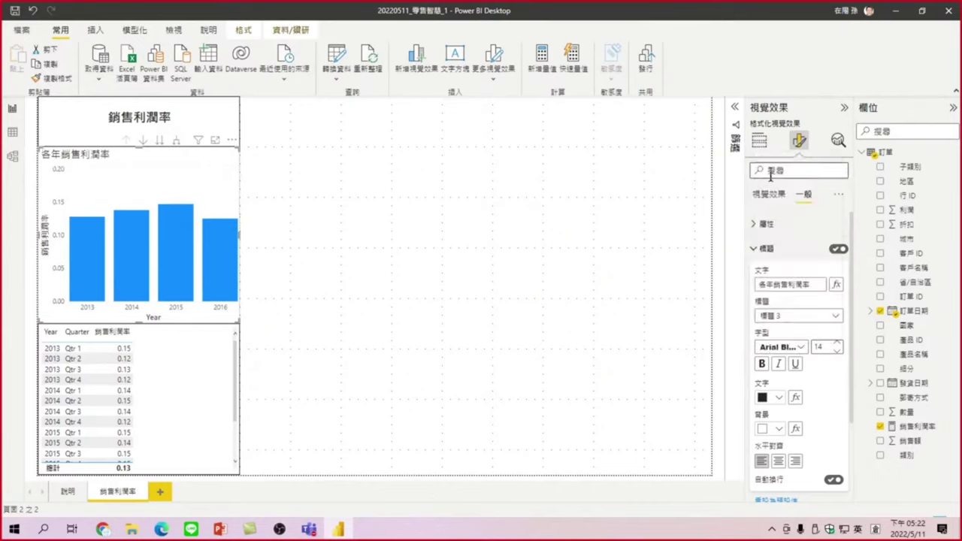
pyautogui.click(761, 364)
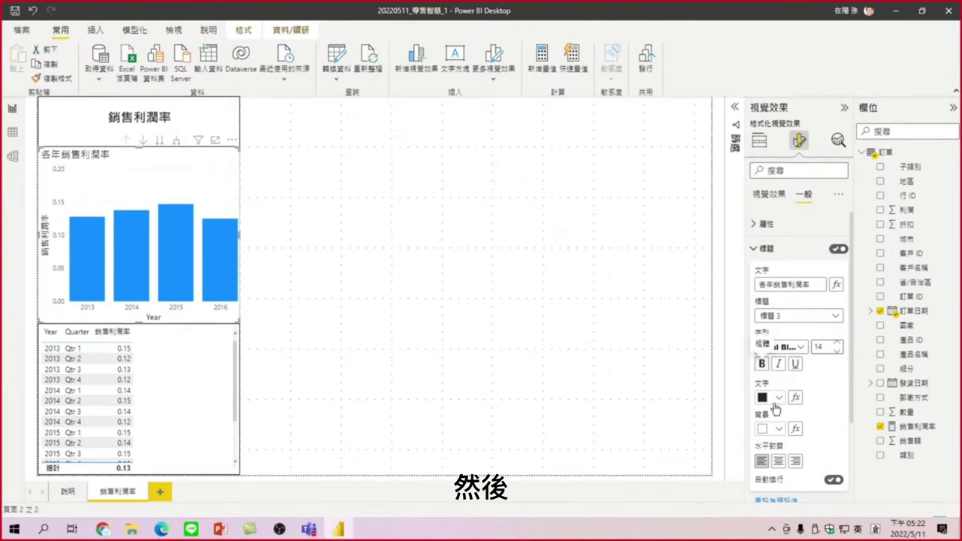
pyautogui.click(778, 460)
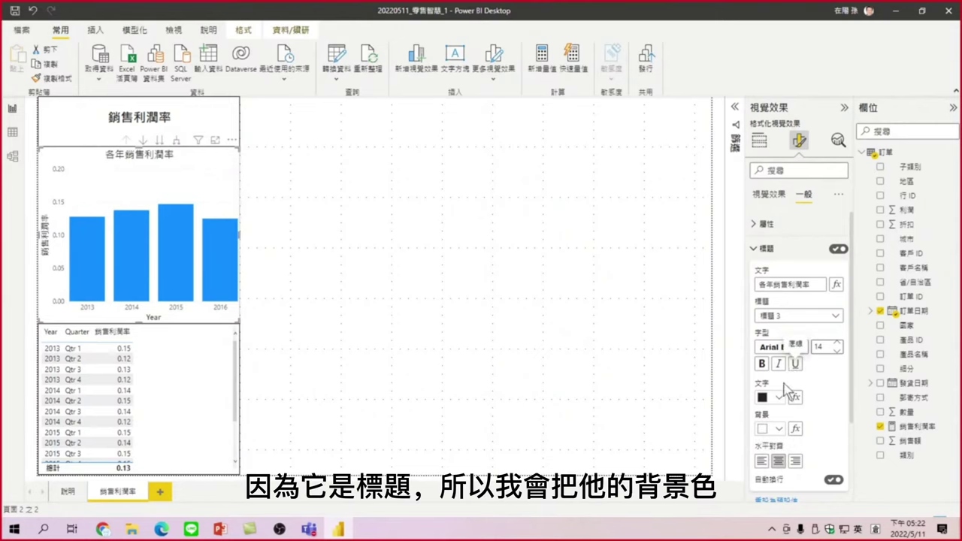
pyautogui.click(779, 428)
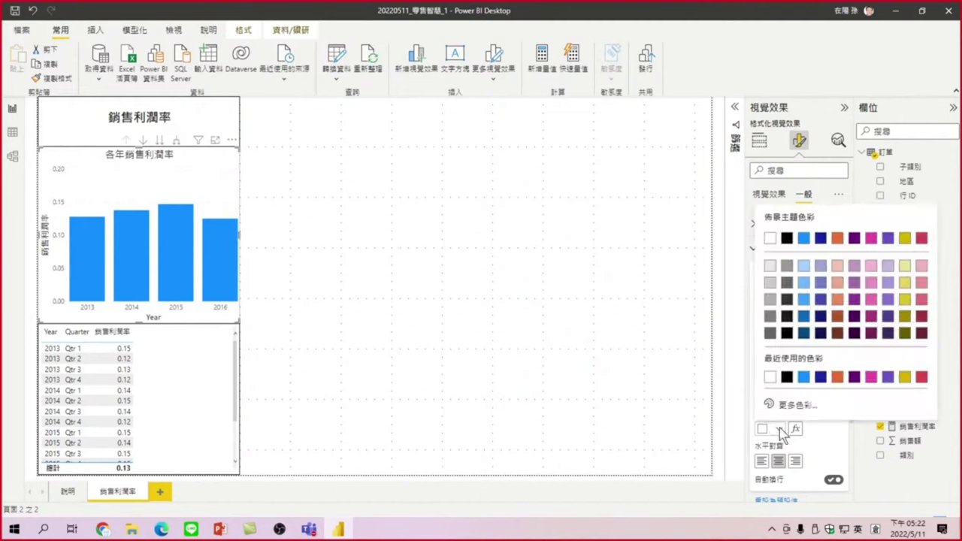
pyautogui.click(820, 239)
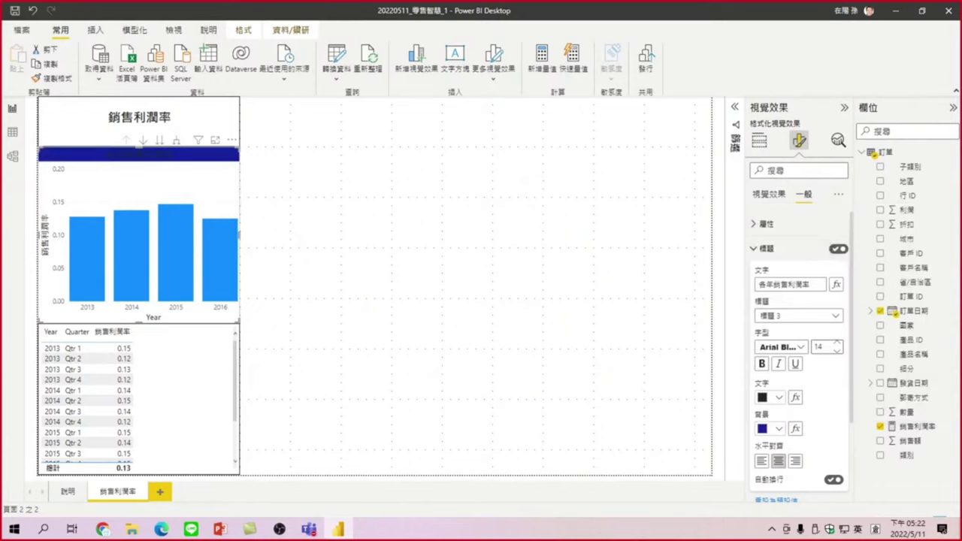
pyautogui.click(779, 398)
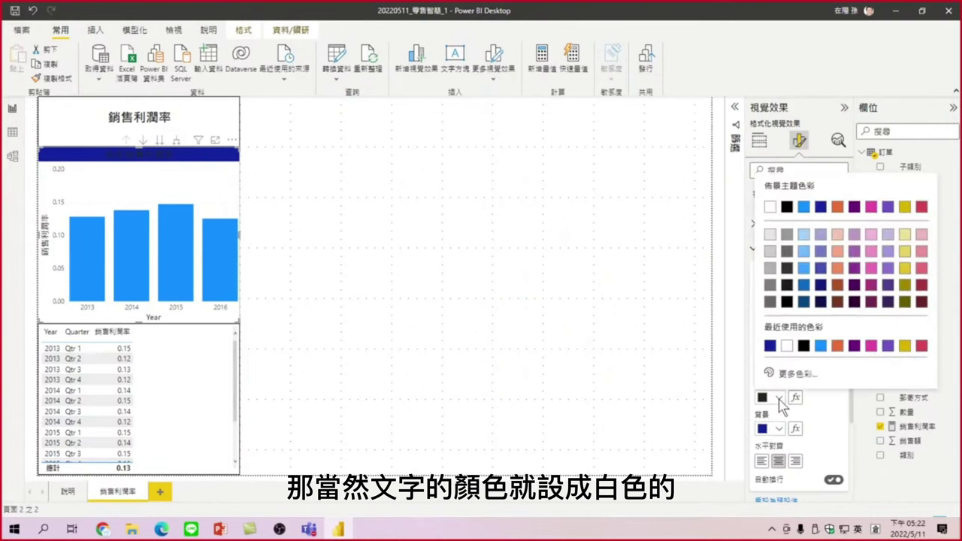
pyautogui.click(787, 346)
pyautogui.click(766, 251)
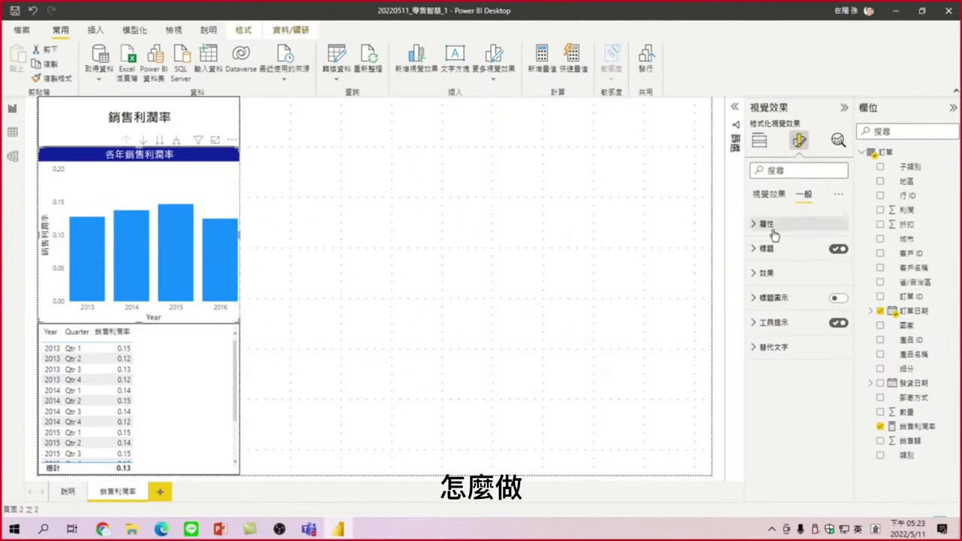
# Turn on data labels so the yearly bars show 0.128, 0.137, 0.147 and 0.125
pyautogui.click(118, 197)
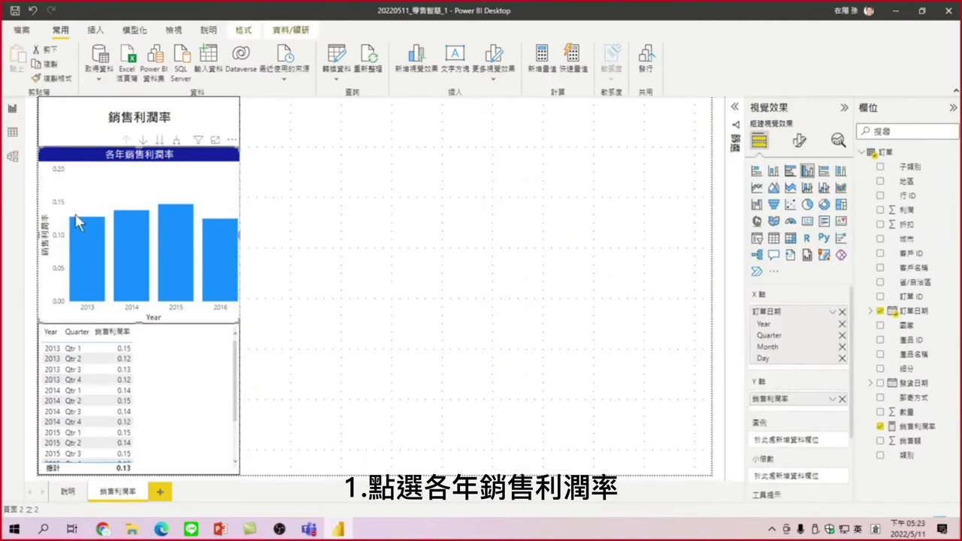
pyautogui.click(800, 141)
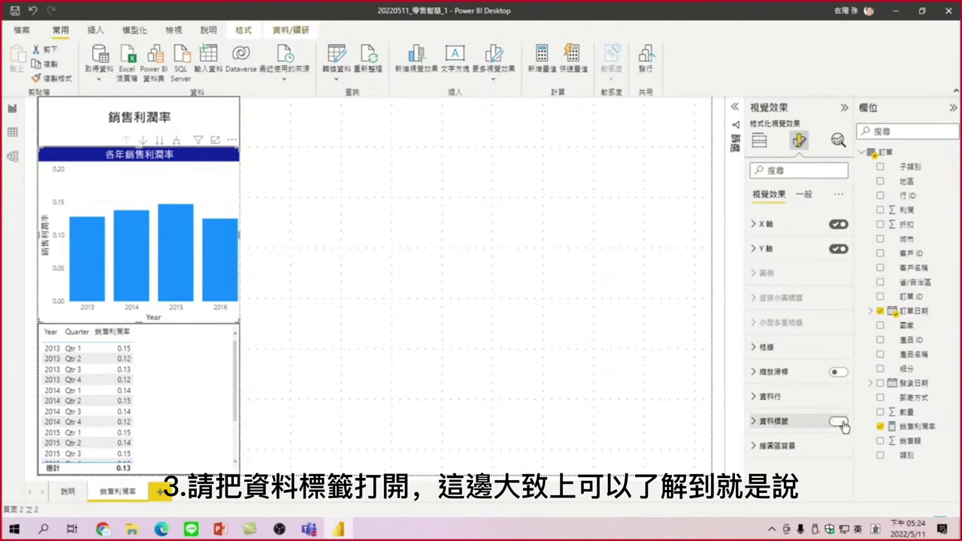
pyautogui.click(839, 423)
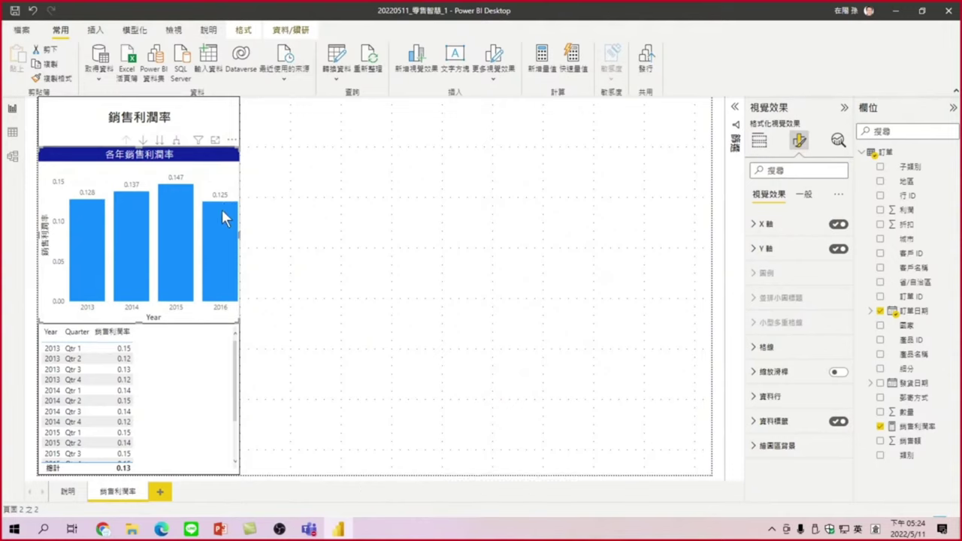
pyautogui.moveTo(222, 212)
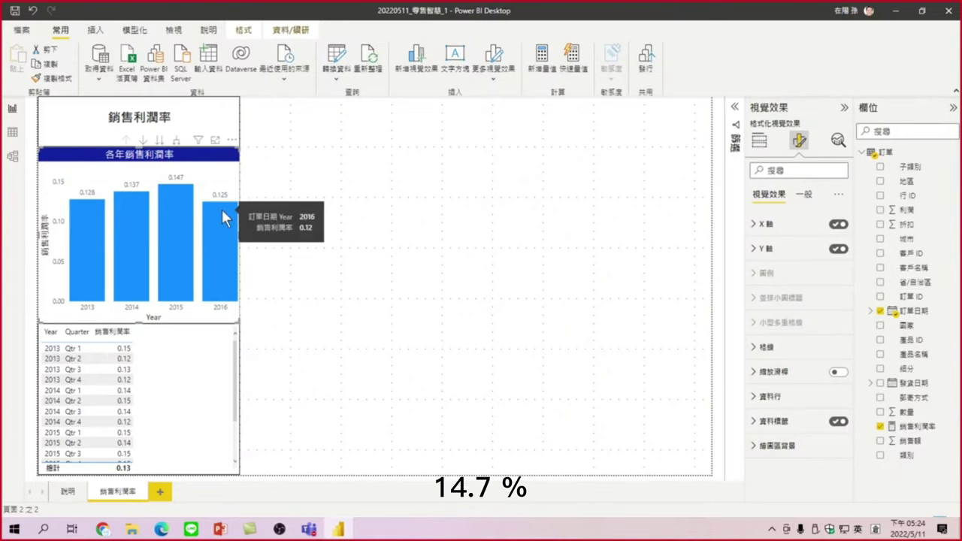
pyautogui.moveTo(166, 201)
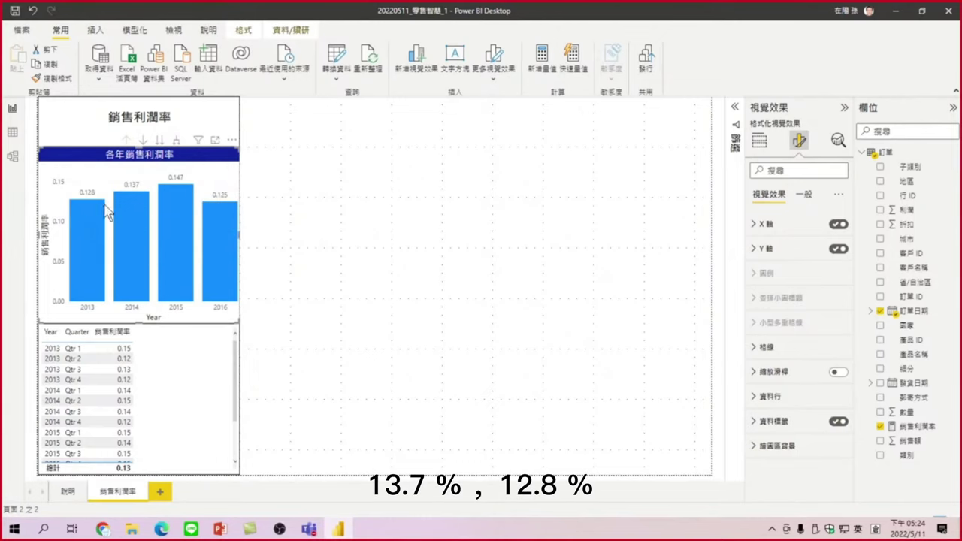
pyautogui.moveTo(193, 230)
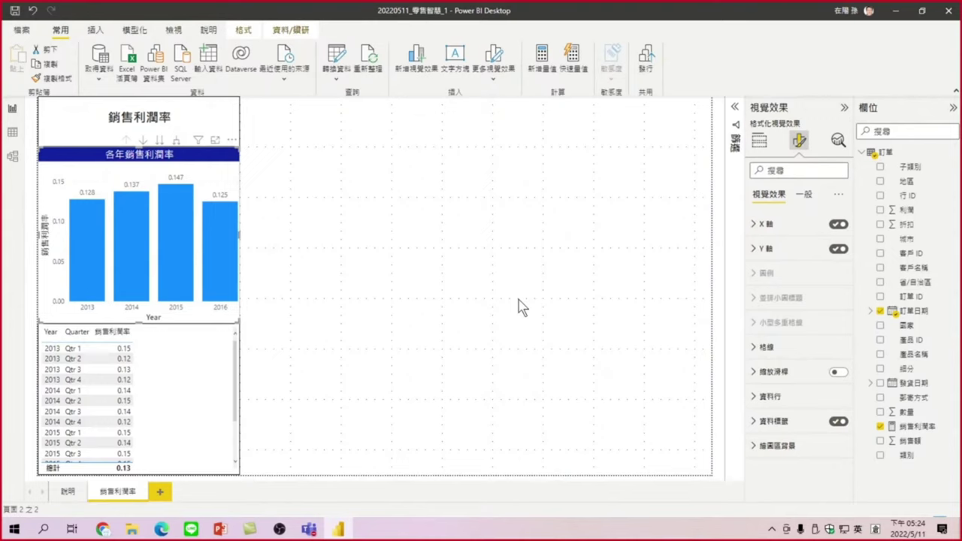
# Format the 銷售利潤率 measure as a percentage with 1 decimal place, giving 12.8%–12.5%
pyautogui.click(446, 208)
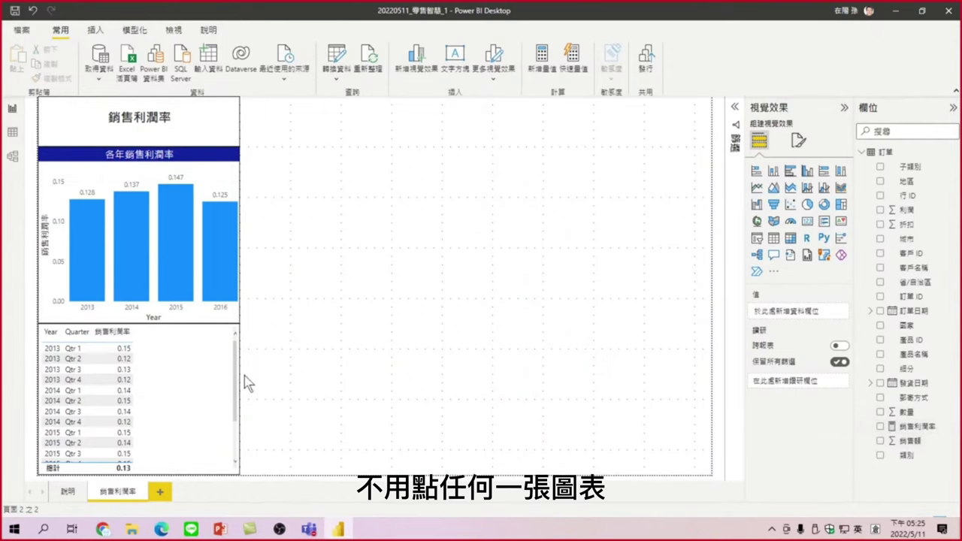
pyautogui.click(918, 427)
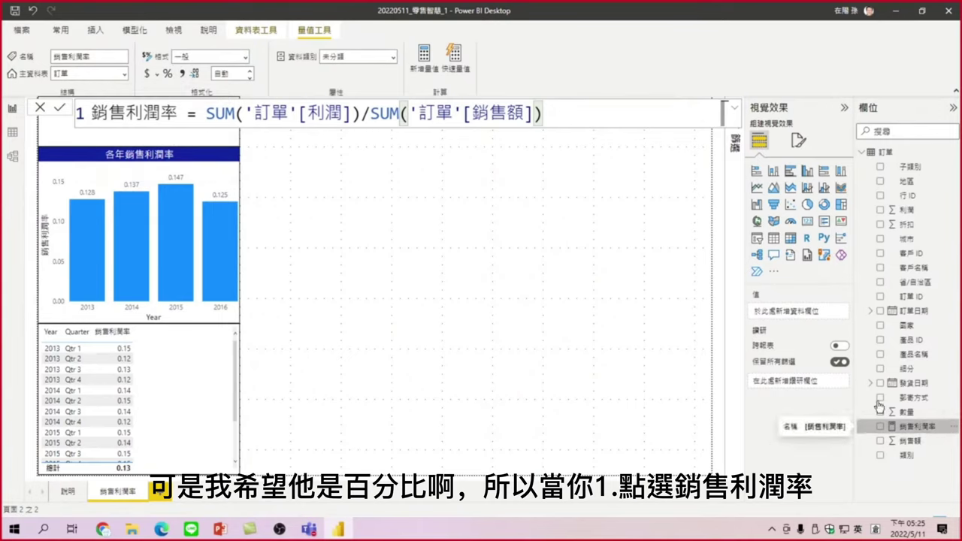
pyautogui.click(168, 75)
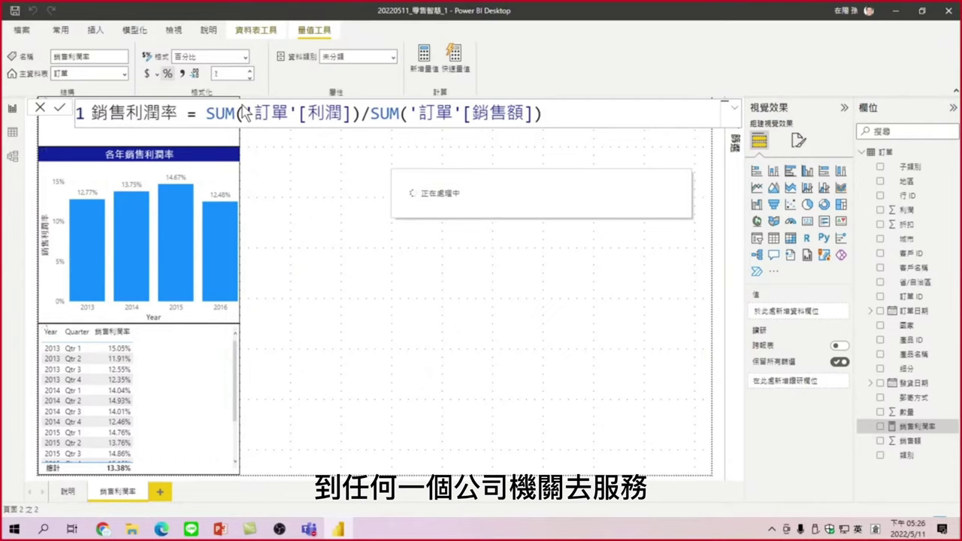
pyautogui.write('1')
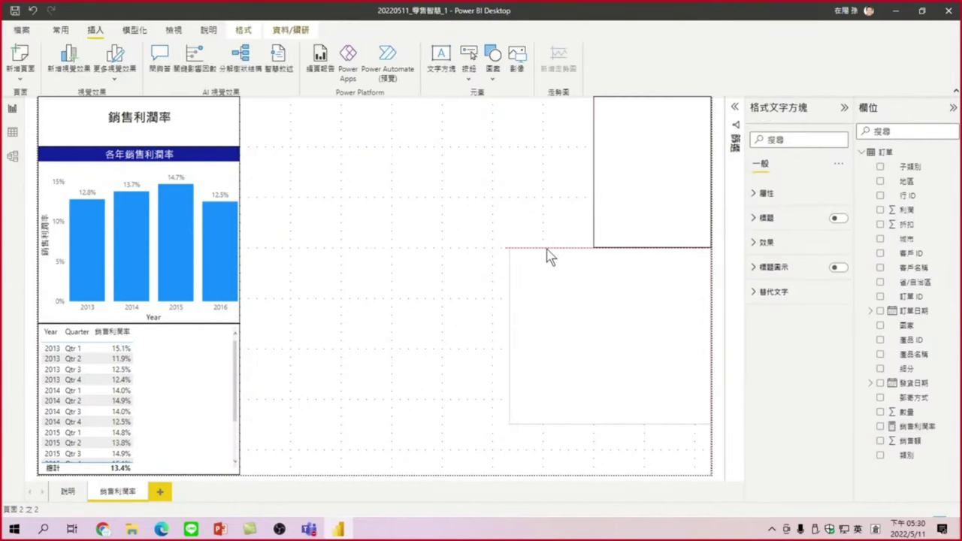
# Drag the empty lower-right text box's corner down and left to enlarge it
pyautogui.moveTo(511, 421); pyautogui.dragTo(497, 479)
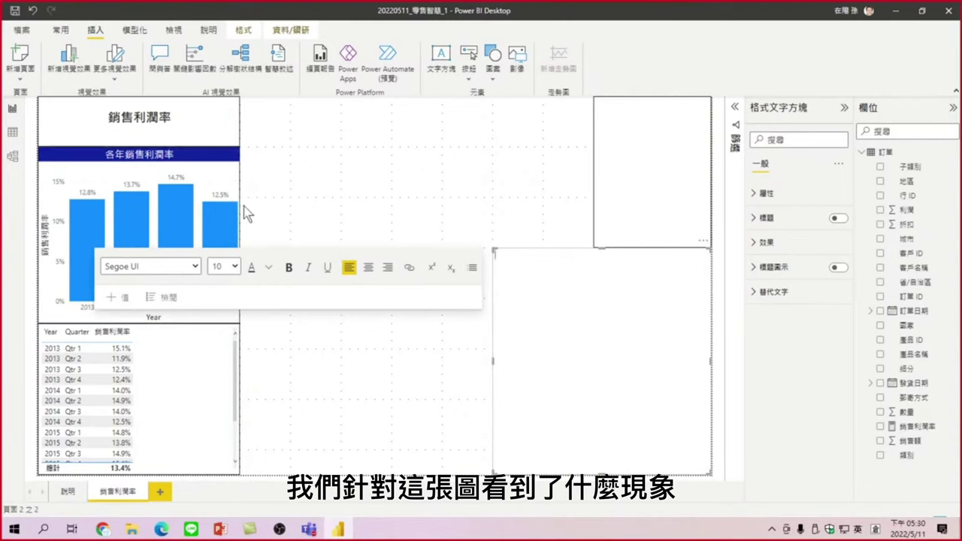
pyautogui.click(334, 191)
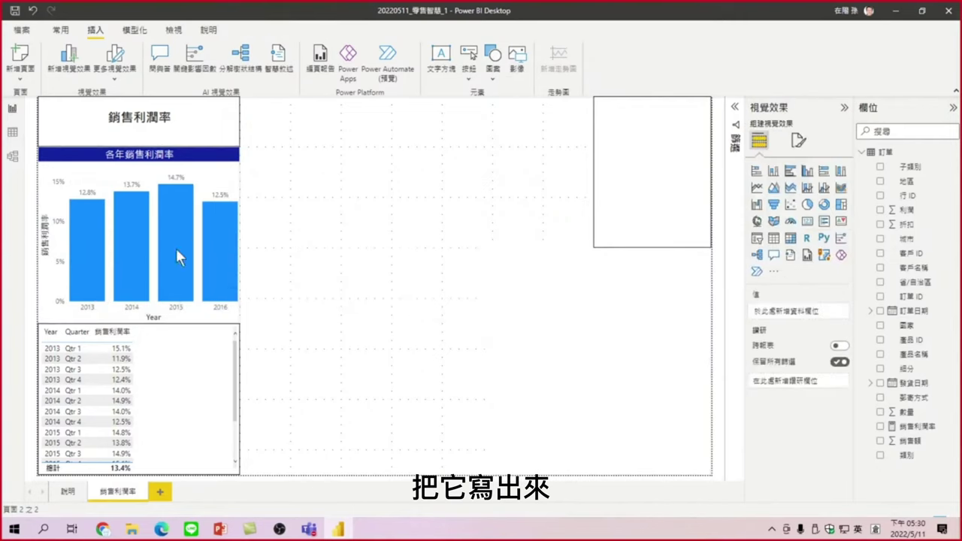
pyautogui.click(559, 310)
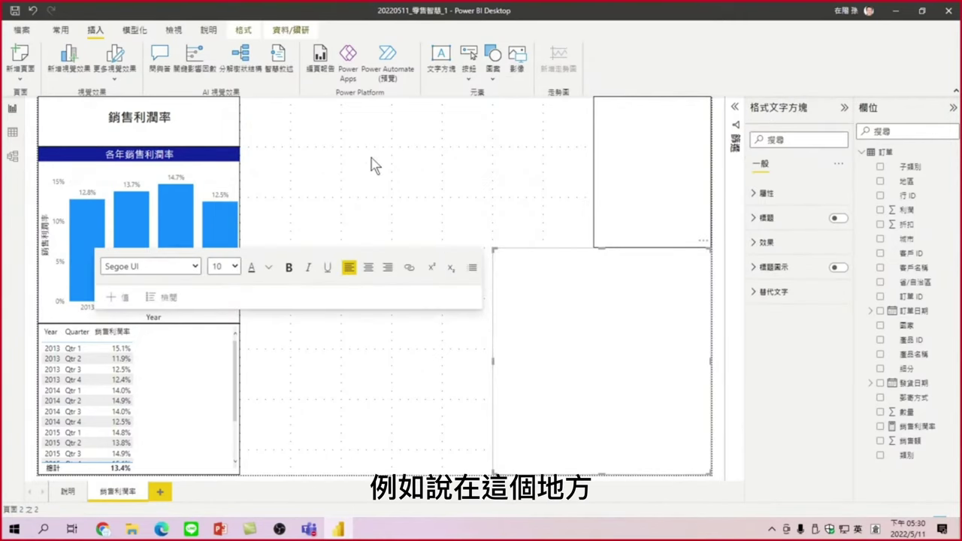
pyautogui.click(359, 193)
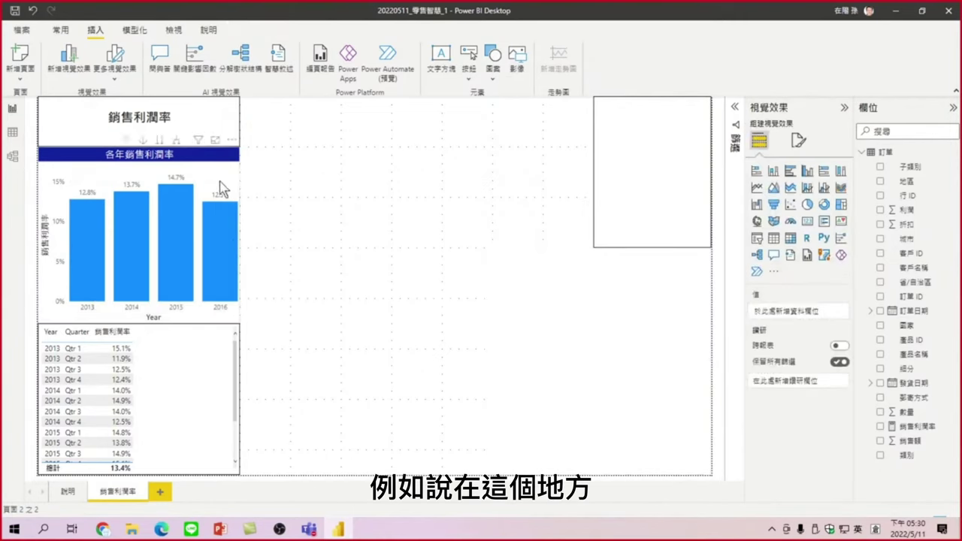
pyautogui.click(233, 316)
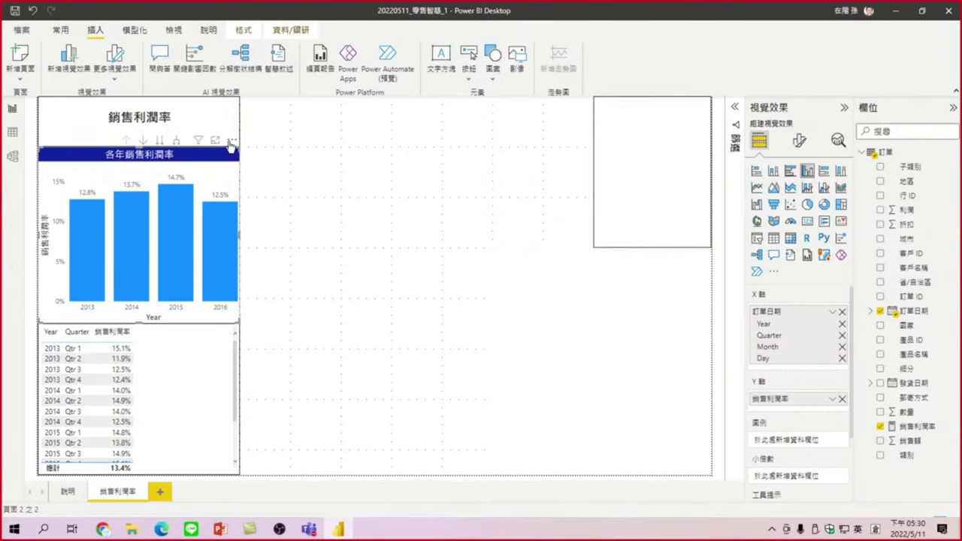
pyautogui.click(230, 141)
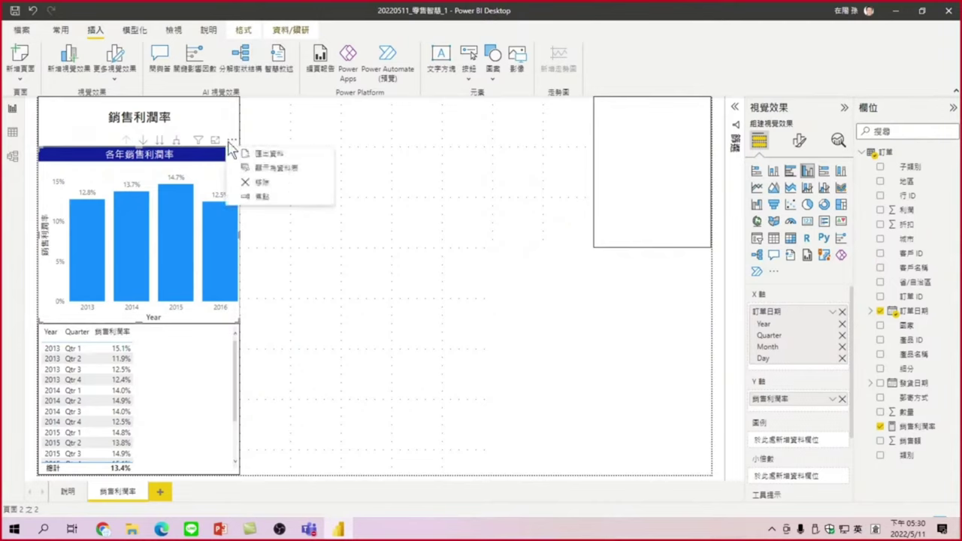
pyautogui.click(261, 198)
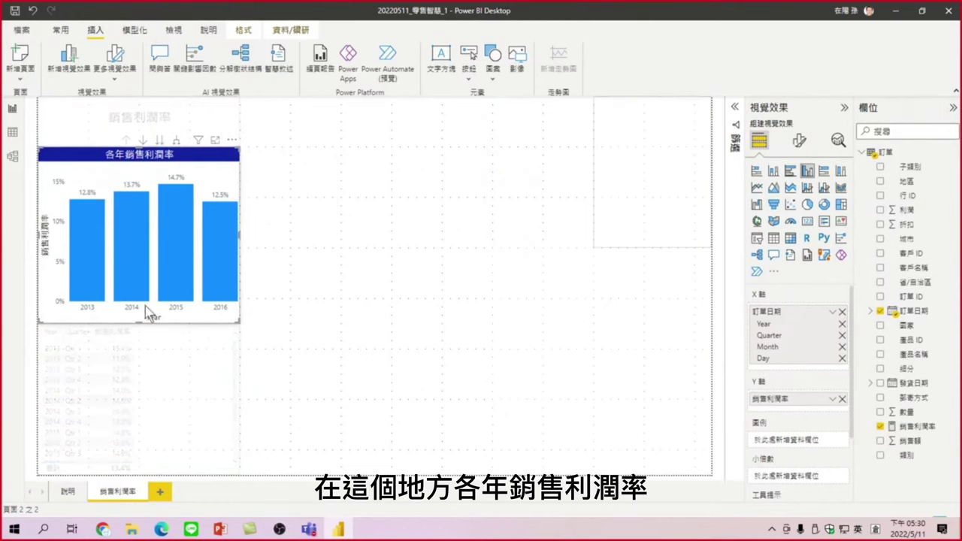
pyautogui.moveTo(126, 282)
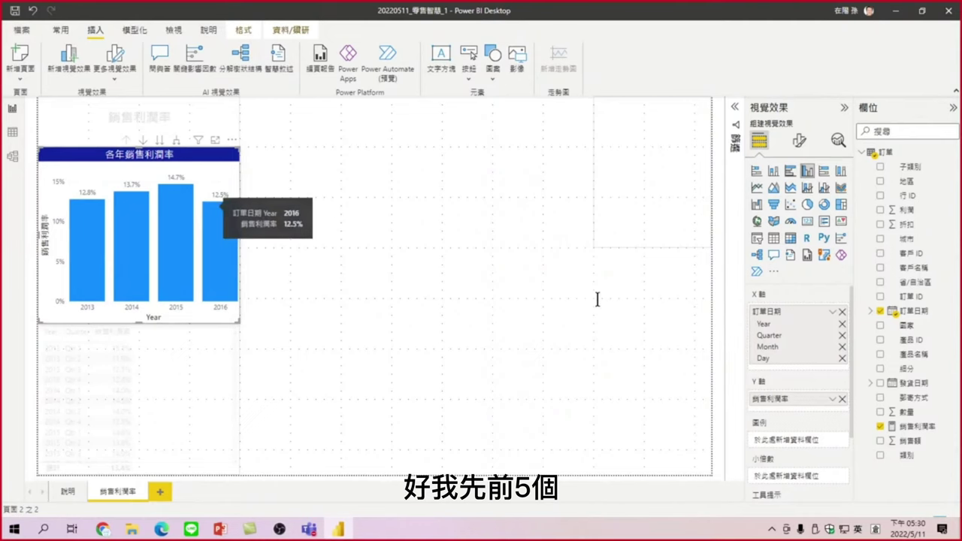
pyautogui.click(603, 348)
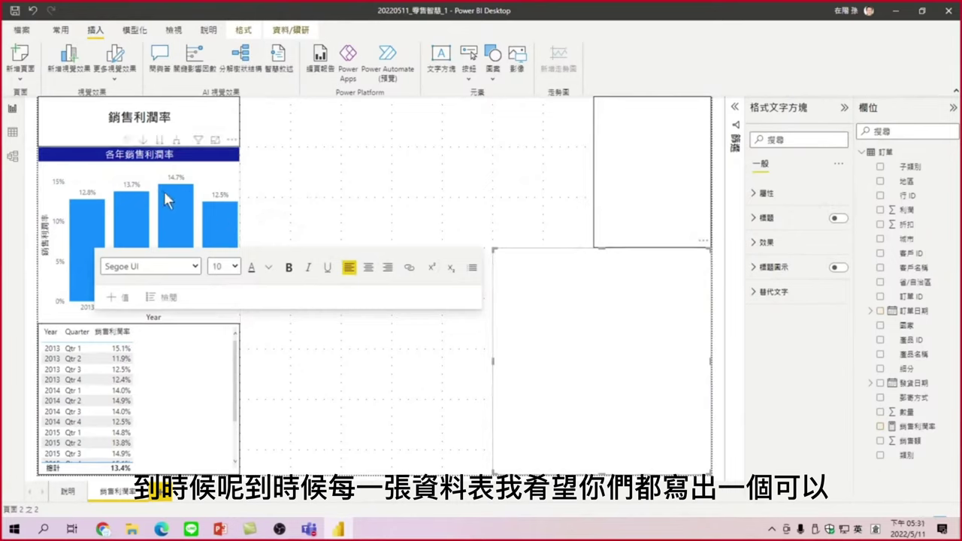
# Type the first note '1.2016年銷售利潤率最低' into the analysis text box
pyautogui.moveTo(163, 193)
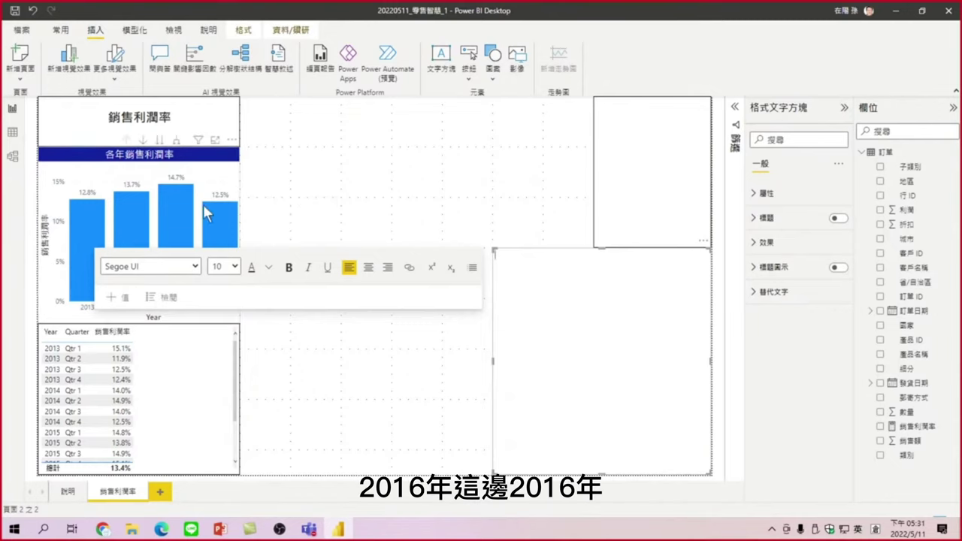
pyautogui.click(293, 188)
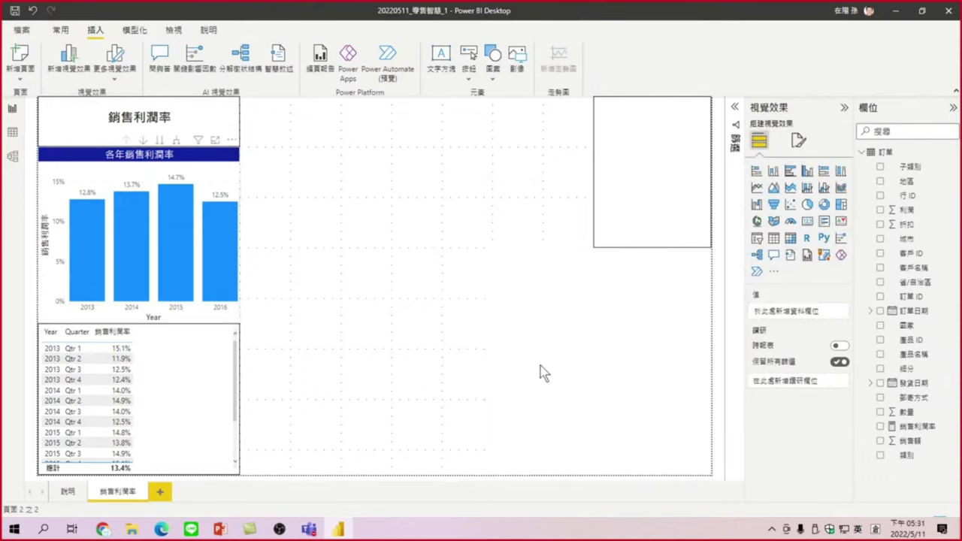
pyautogui.click(592, 296)
pyautogui.write('1.2')
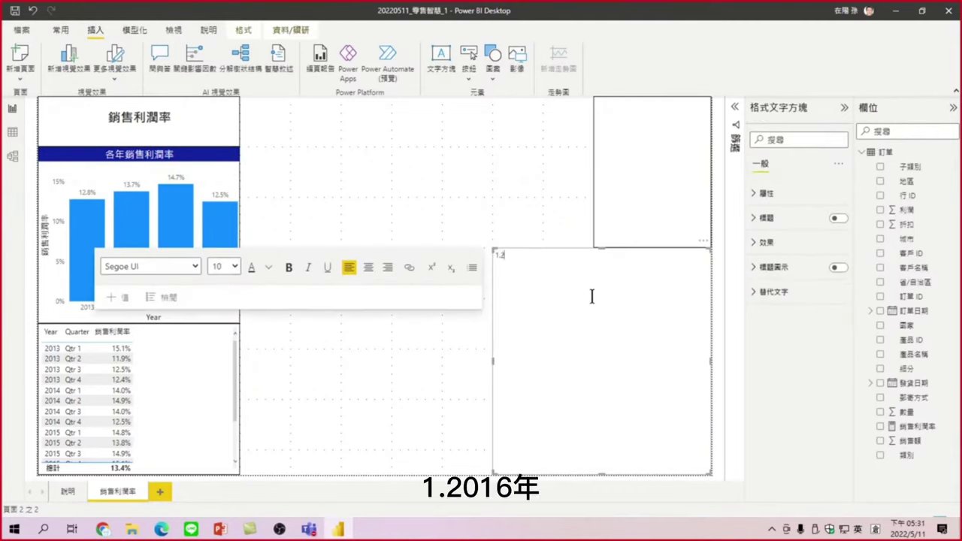
pyautogui.write('01')
pyautogui.write('oo')
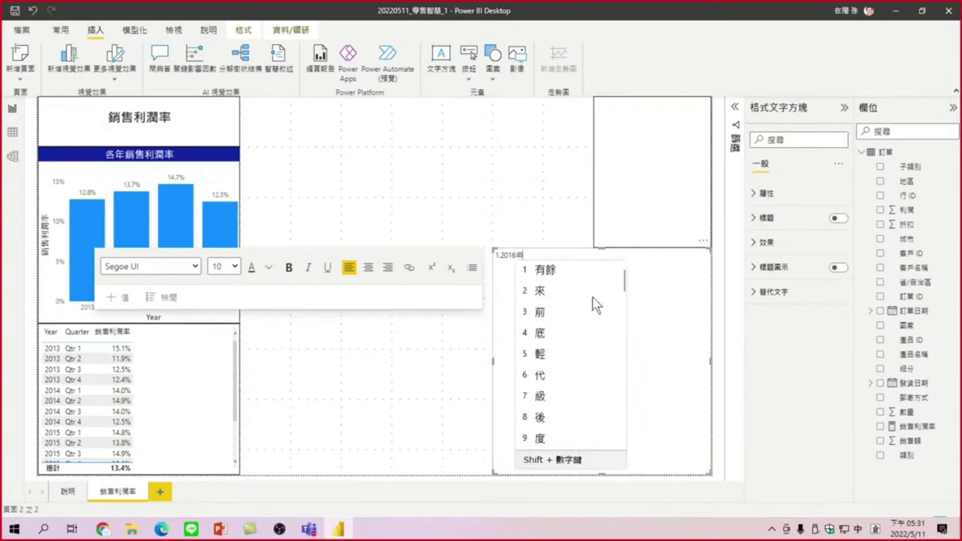
pyautogui.write('年銷售')
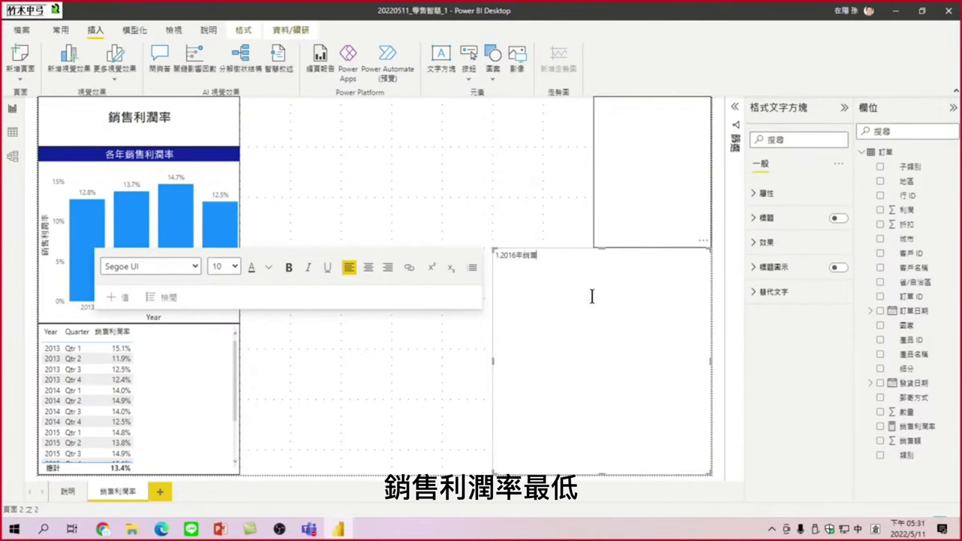
pyautogui.write('利潤率')
pyautogui.write('最')
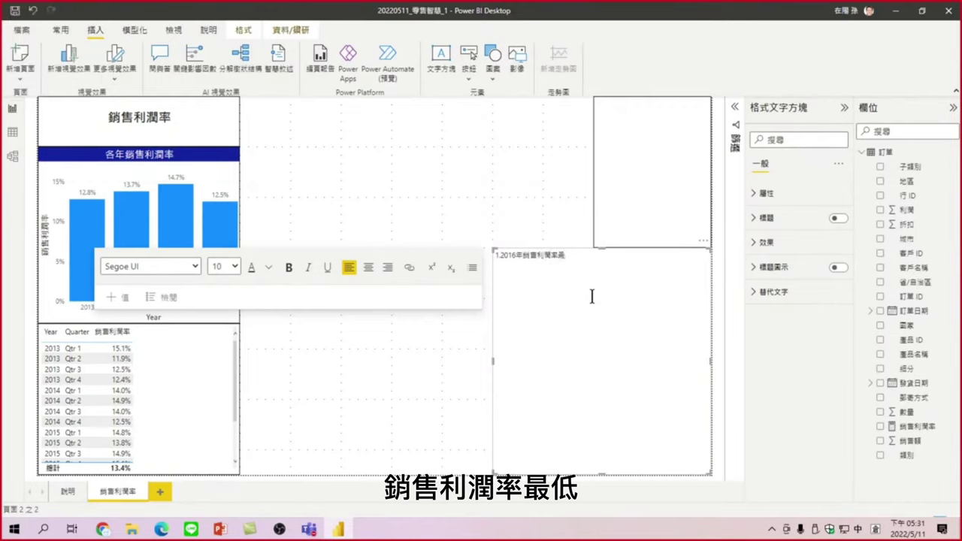
pyautogui.write('低')
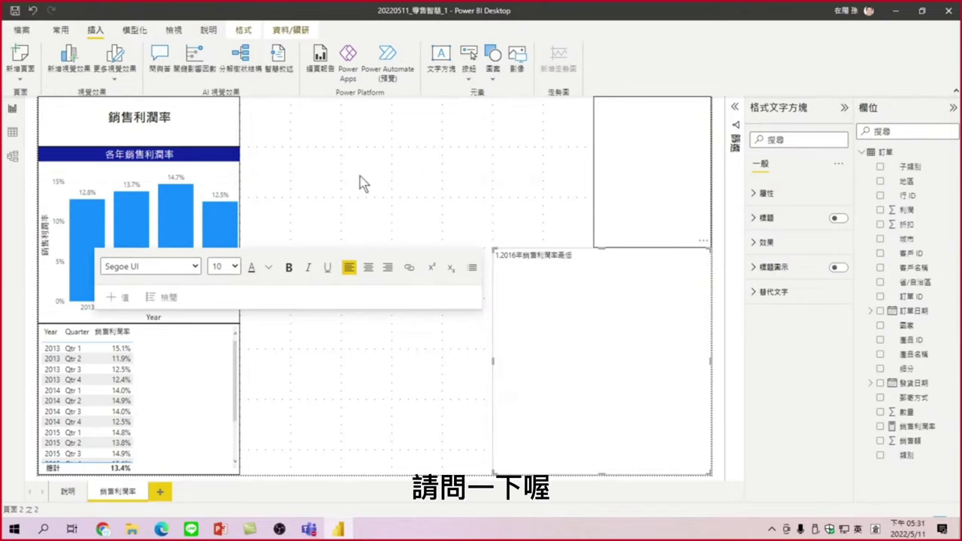
pyautogui.click(363, 183)
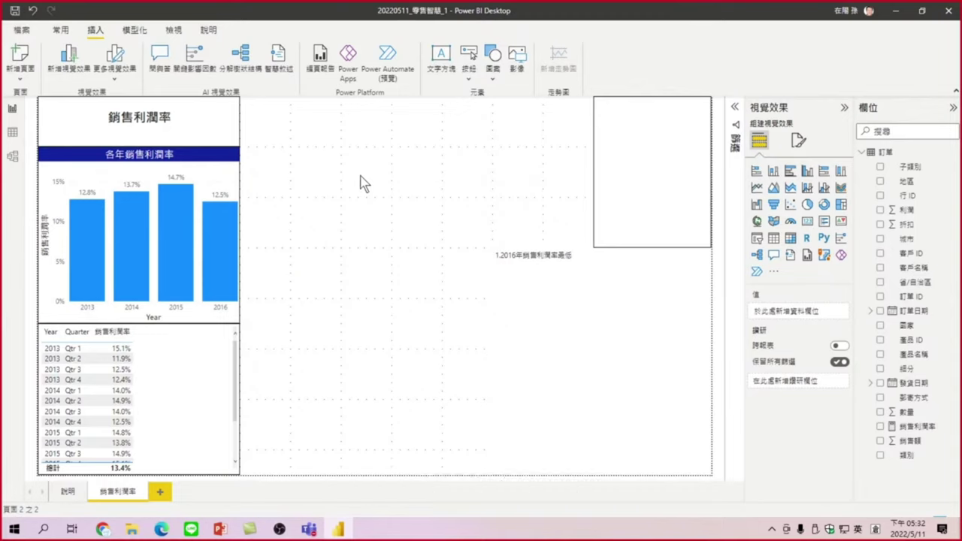
# Add note '2.2015年的銷售利潤率最高，14.7%' to the notes text box and start point '3.'
pyautogui.click(588, 256)
pyautogui.write('2.2015')
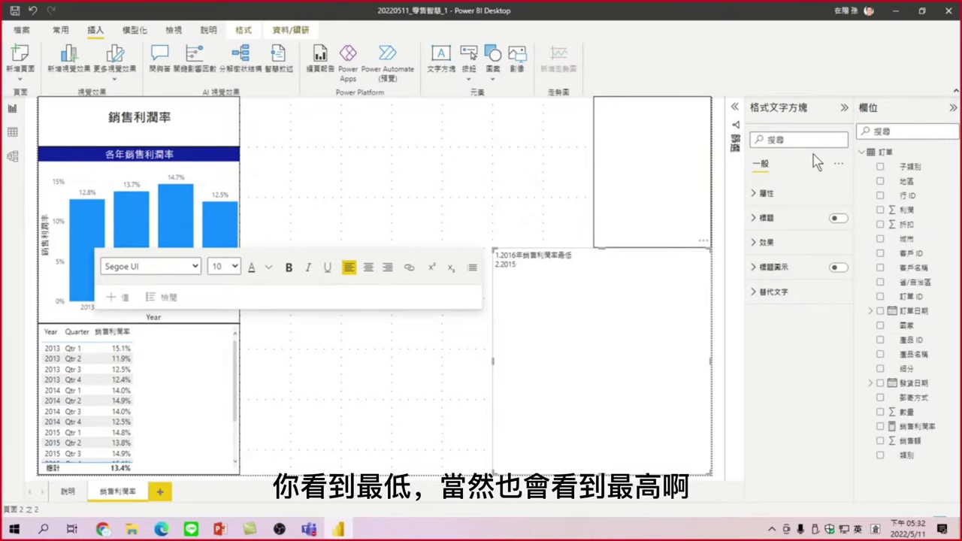
pyautogui.write('年')
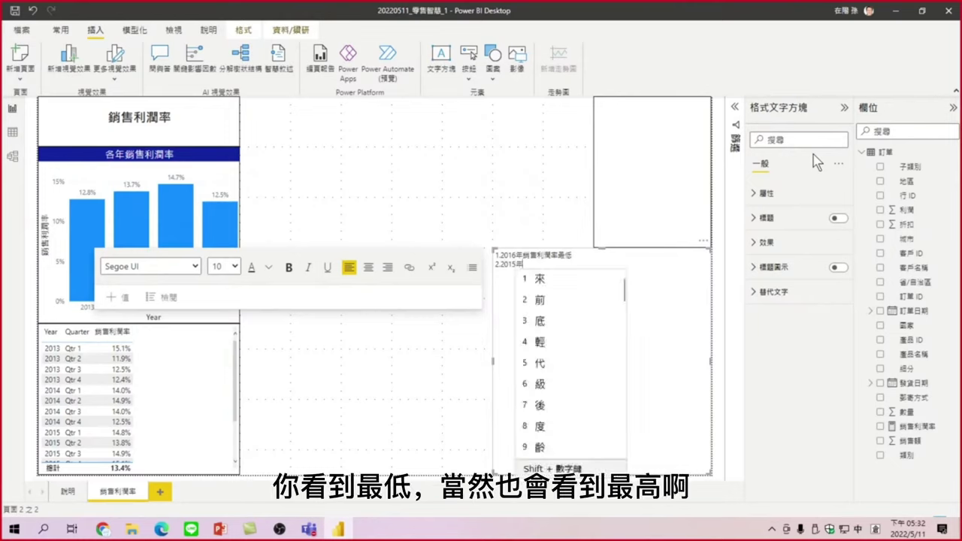
pyautogui.write('的')
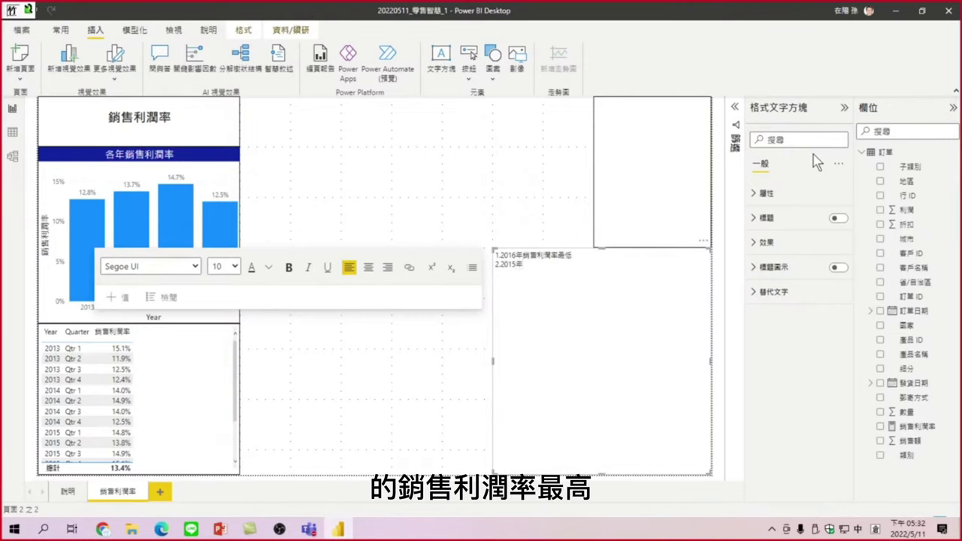
pyautogui.write('銷')
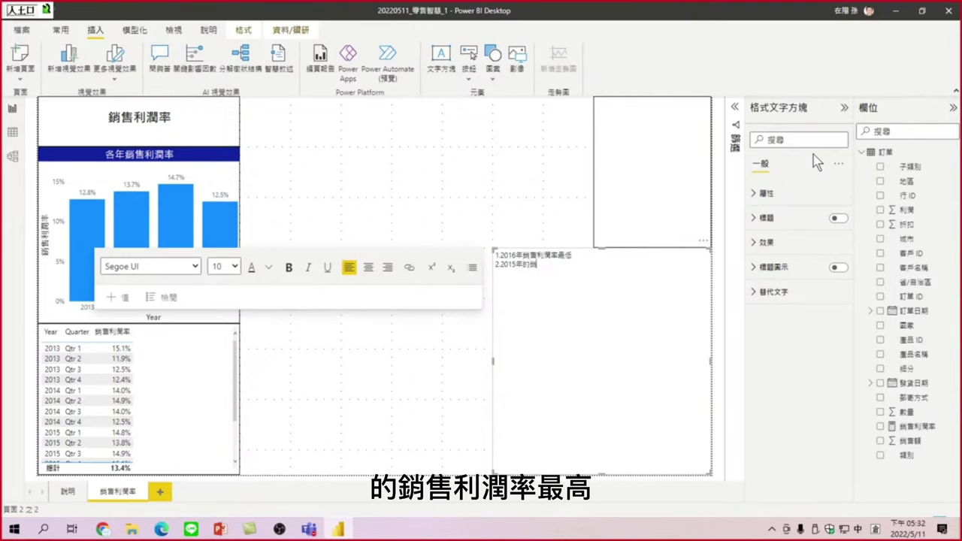
pyautogui.write('售利潤')
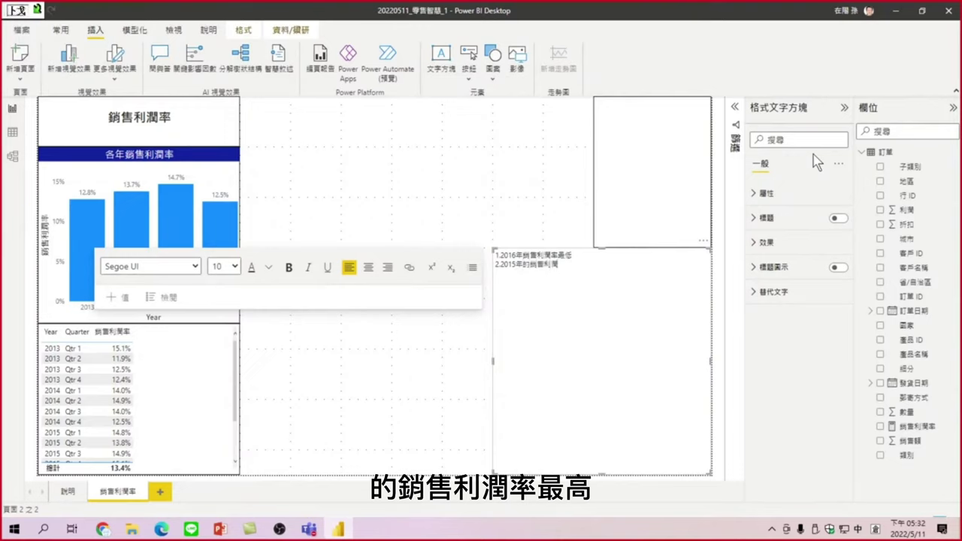
pyautogui.write('率高')
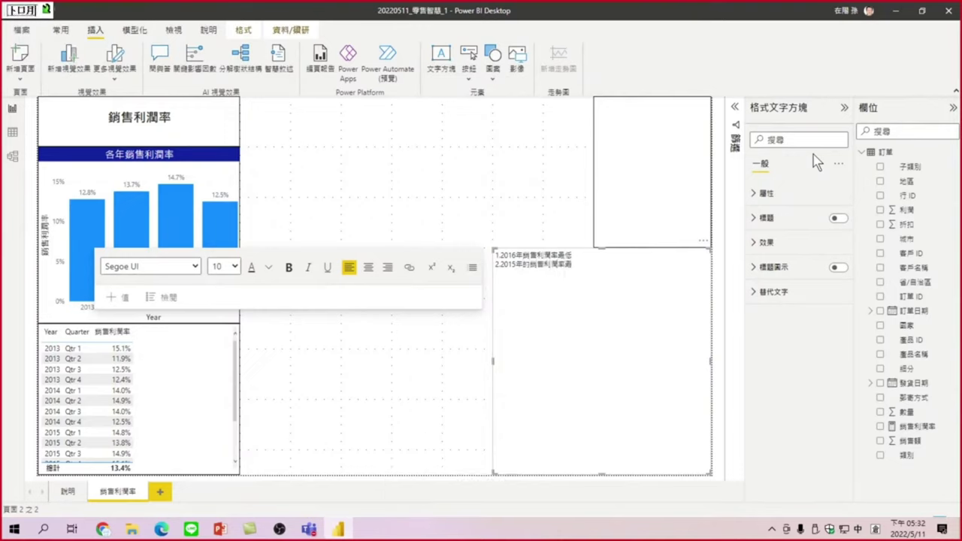
pyautogui.write('高')
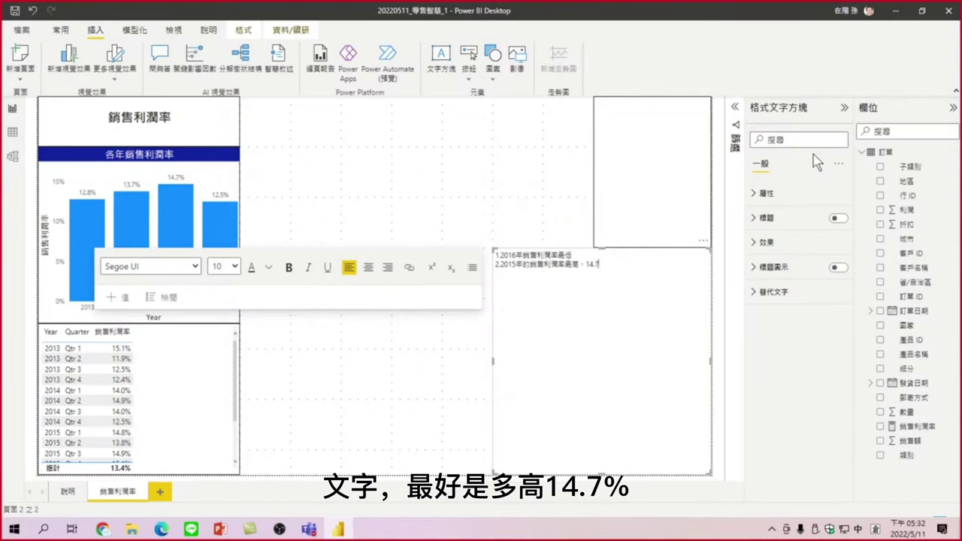
pyautogui.write('%')
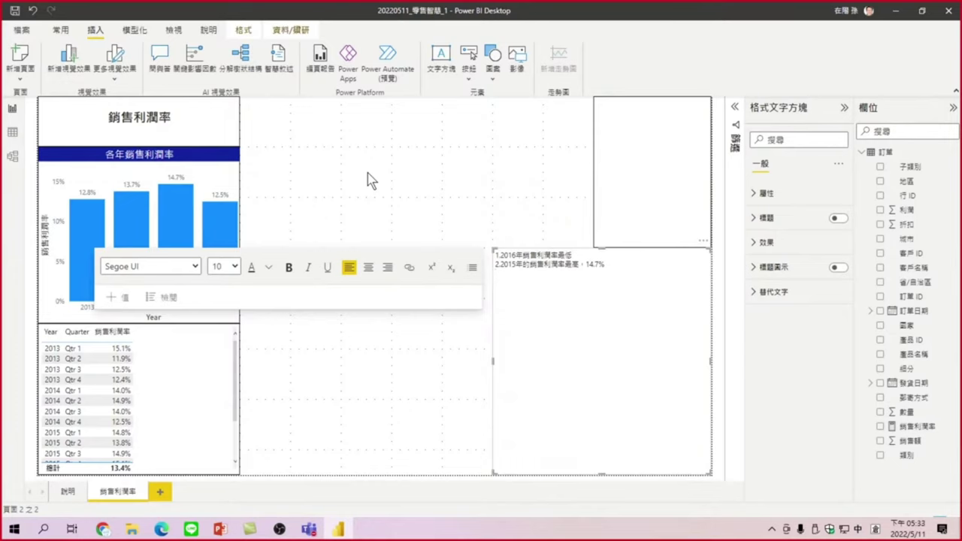
pyautogui.write('3.')
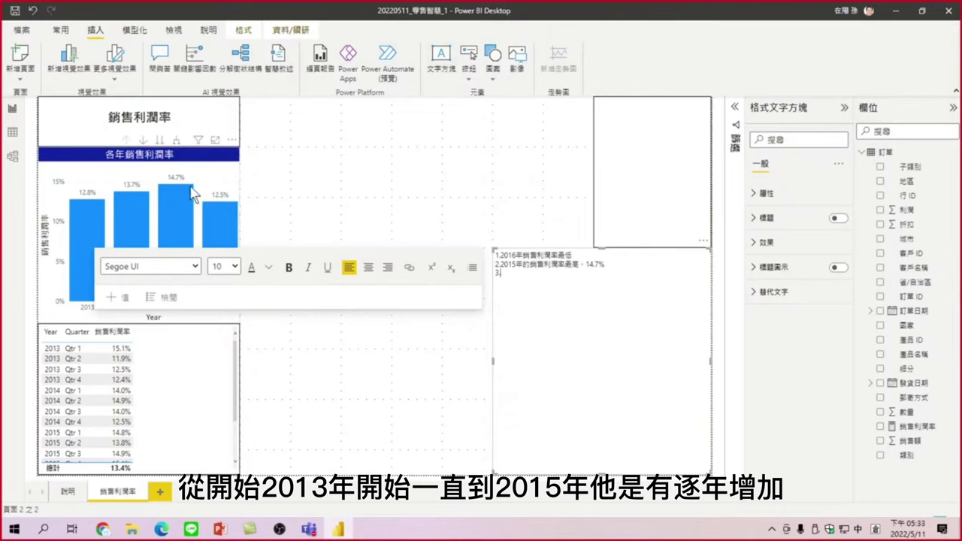
# Complete the third note as '3.2013到2016的銷售利潤率逐年增加'
pyautogui.moveTo(84, 203)
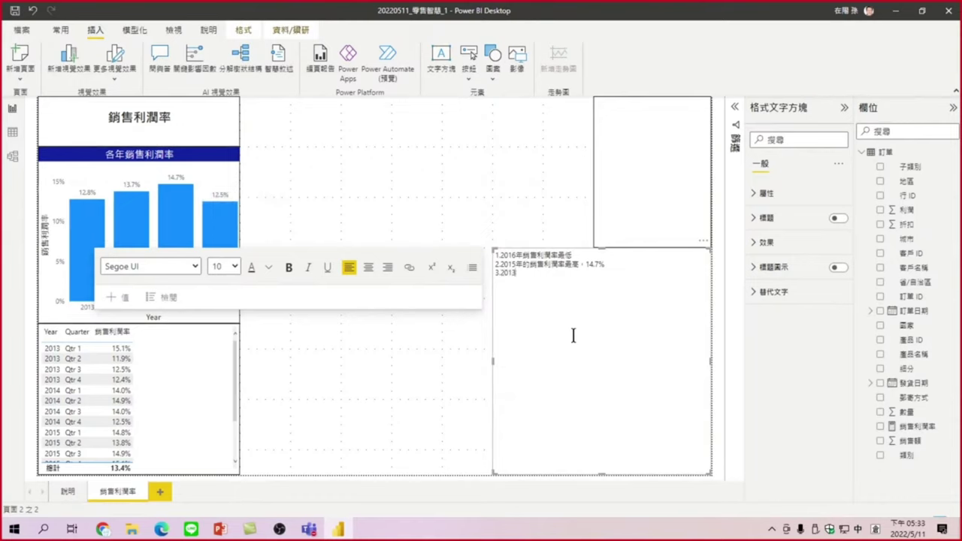
pyautogui.write('到')
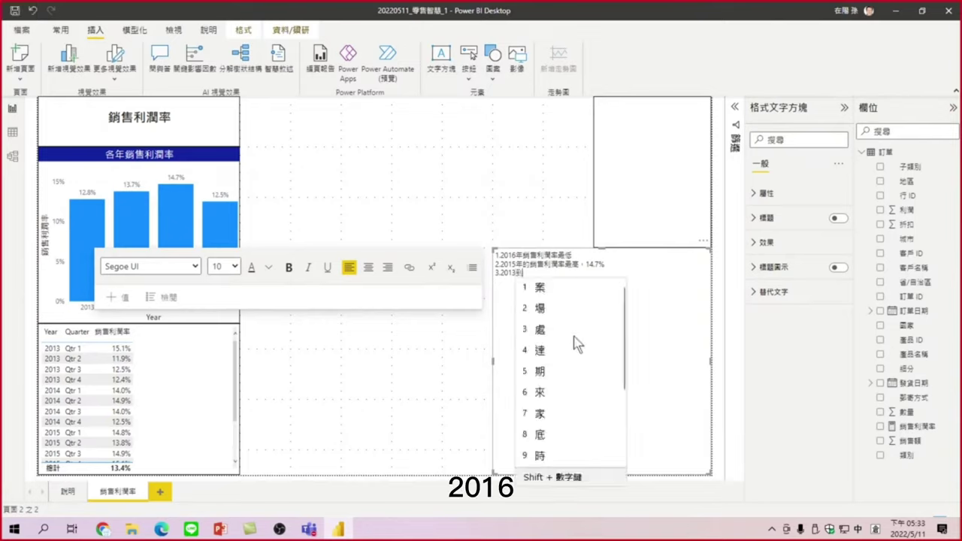
pyautogui.write('2016')
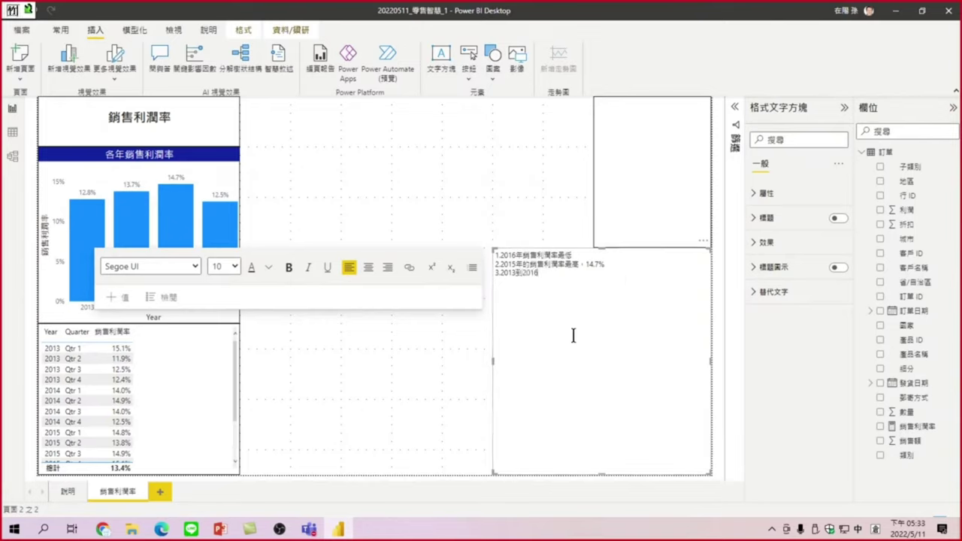
pyautogui.write('的')
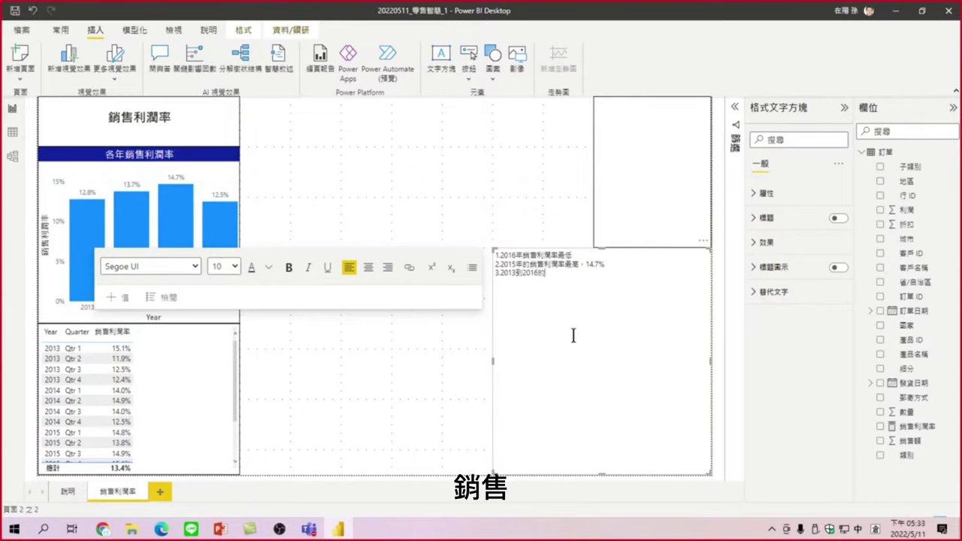
pyautogui.write('銷售利')
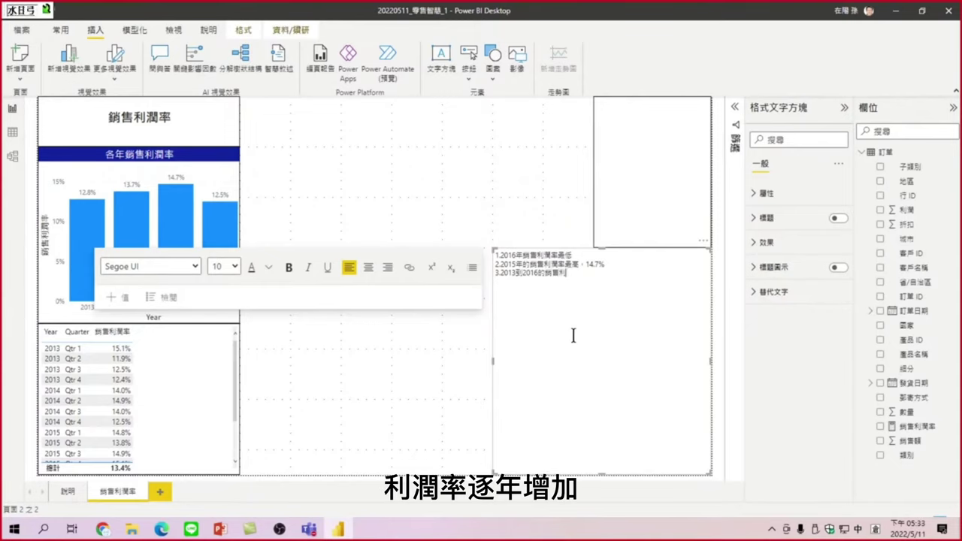
pyautogui.write('潤率')
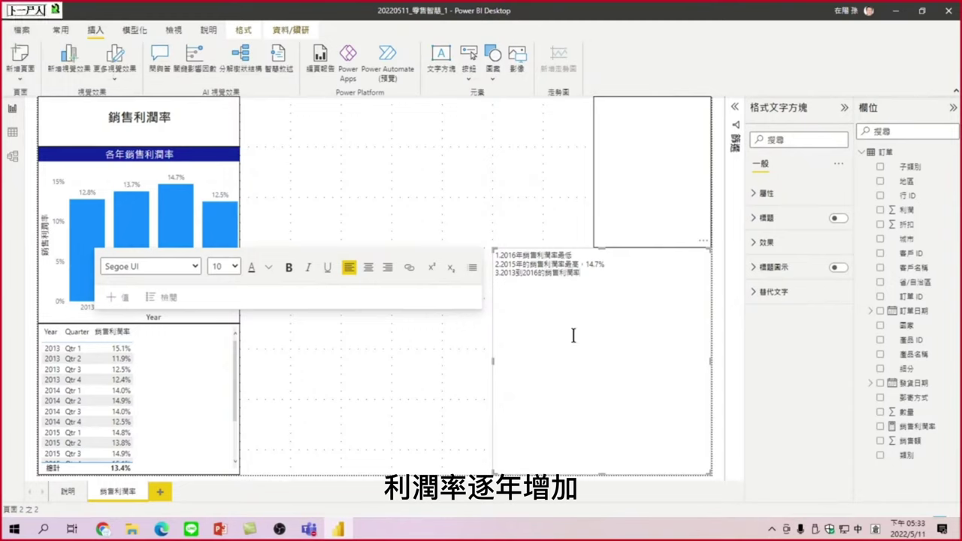
pyautogui.write('逐年')
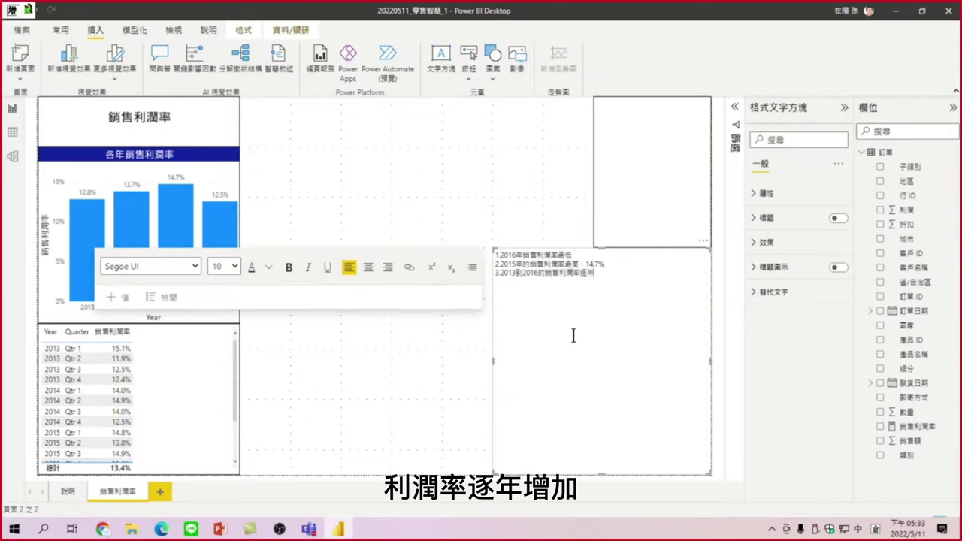
pyautogui.write('增加')
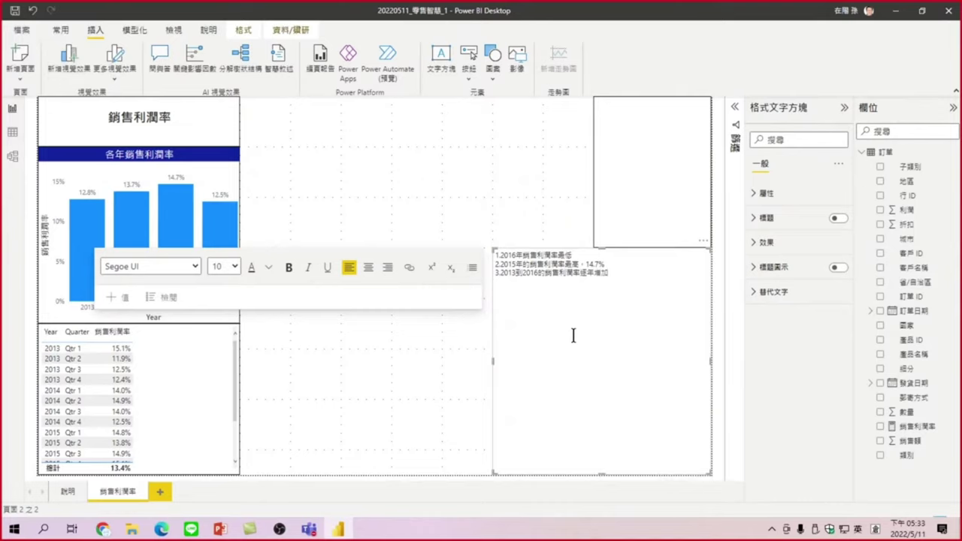
# Exit text-box editing so the three analysis notes display large and bold
pyautogui.click(451, 140)
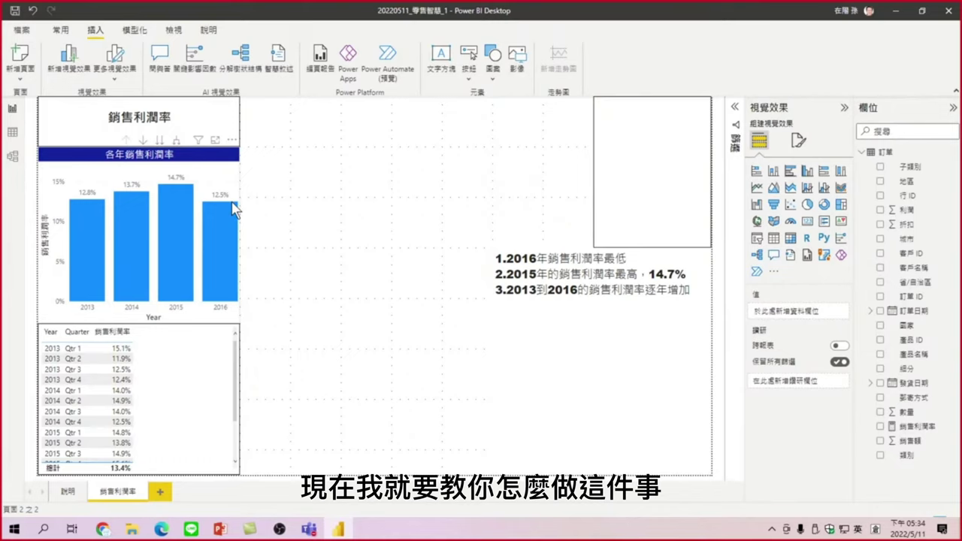
# Widen the top-right text box leftward and give the notes box the visuals' border, then deselect
pyautogui.click(654, 116)
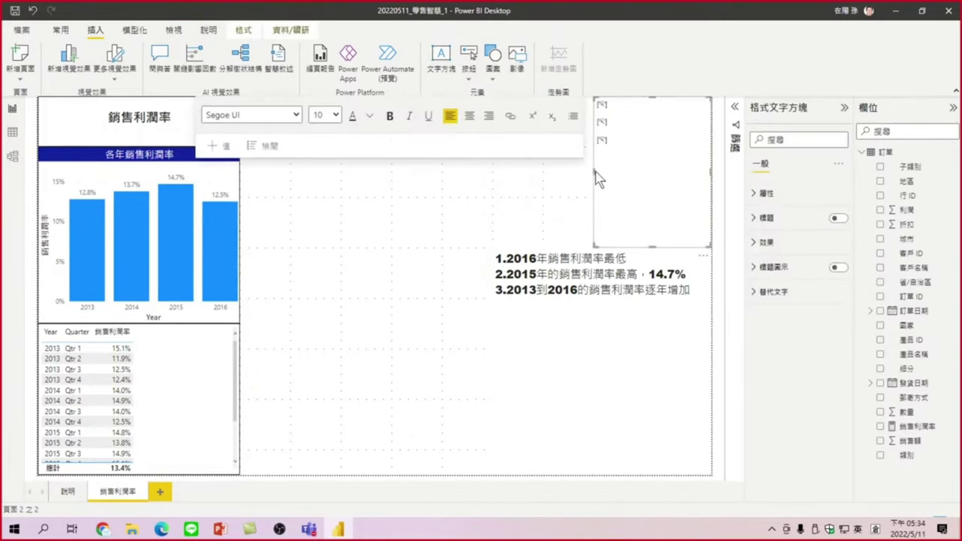
pyautogui.moveTo(554, 178); pyautogui.dragTo(493, 184)
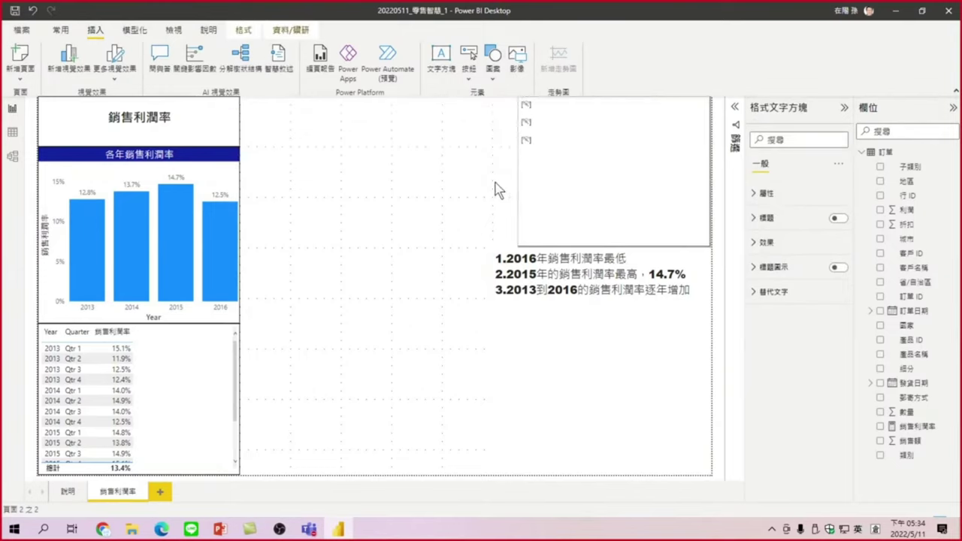
pyautogui.click(496, 191)
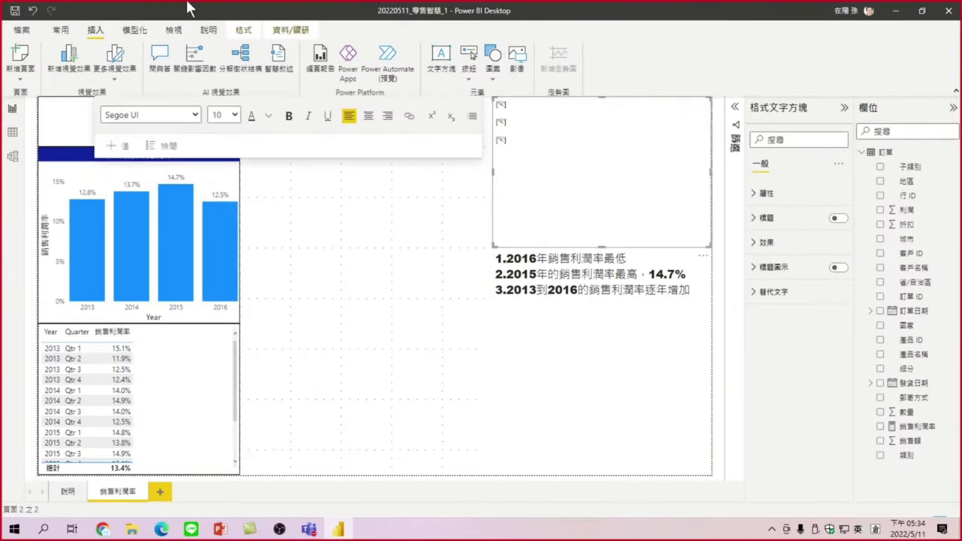
pyautogui.click(61, 31)
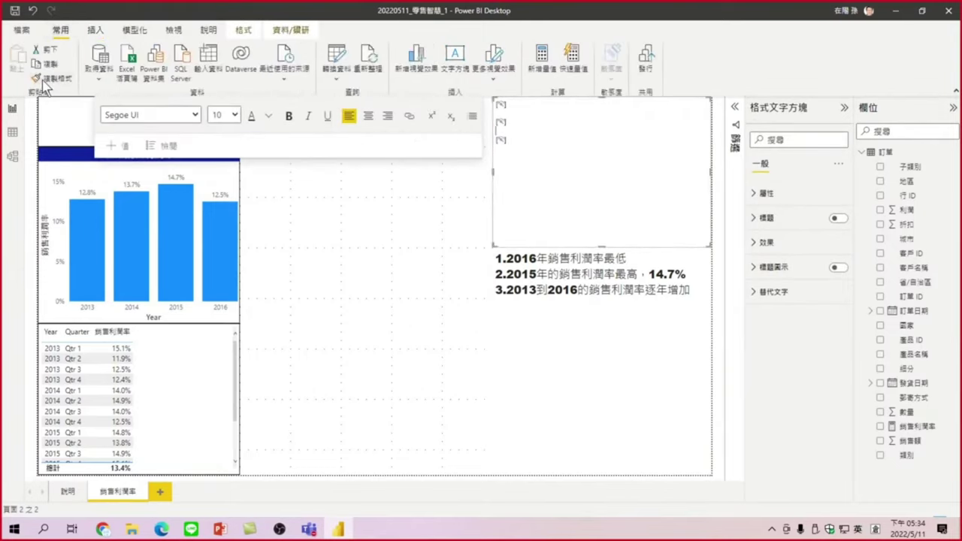
pyautogui.click(601, 332)
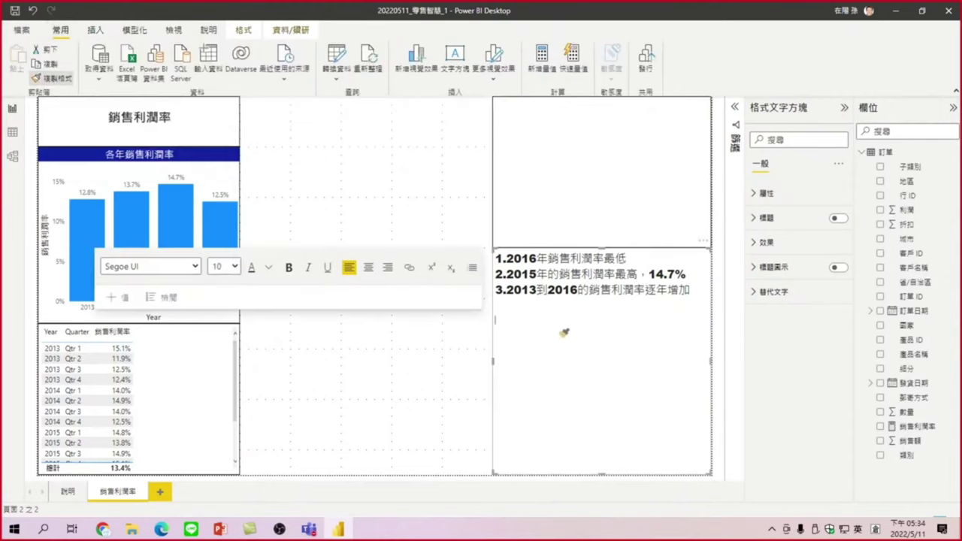
pyautogui.click(344, 148)
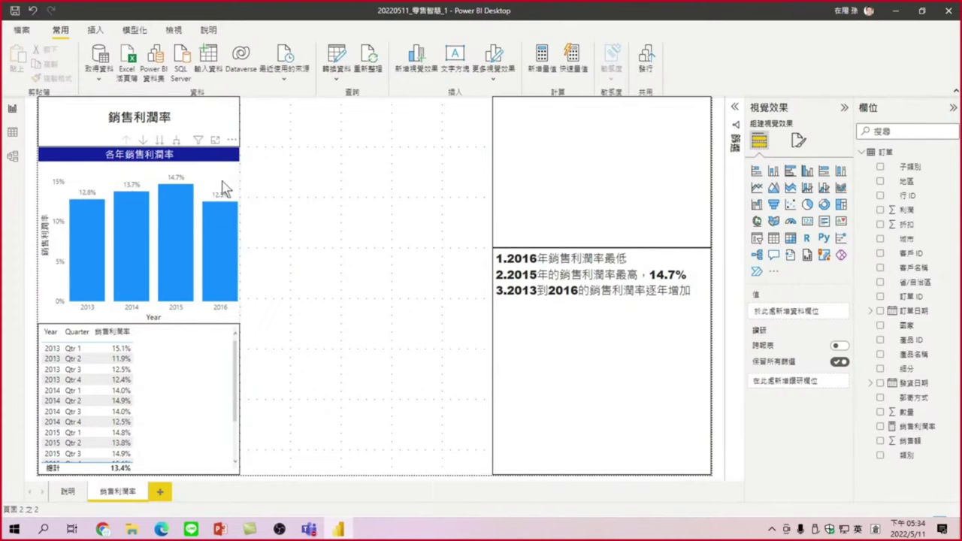
# Select the 各年銷售利潤率 column chart and check its bar tooltips
pyautogui.click(224, 188)
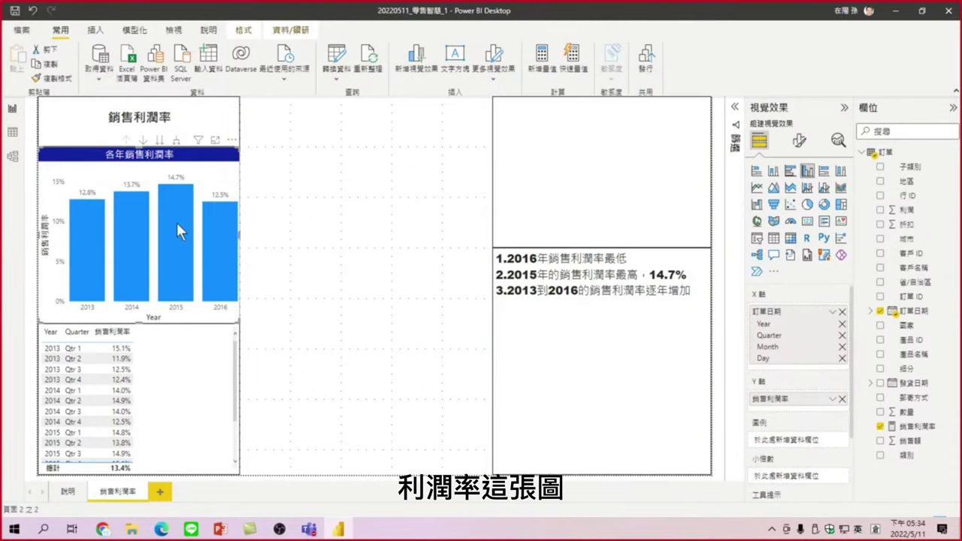
pyautogui.moveTo(174, 204)
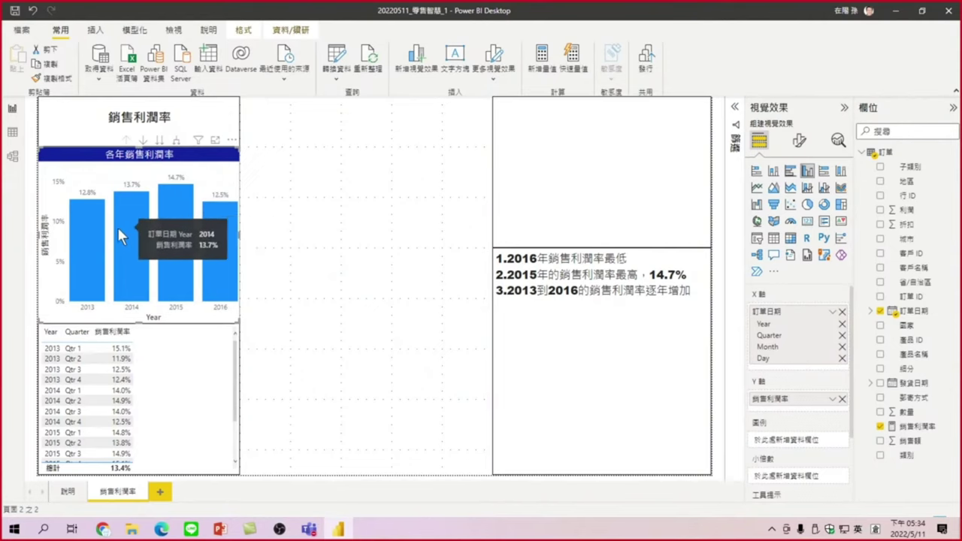
pyautogui.moveTo(115, 223)
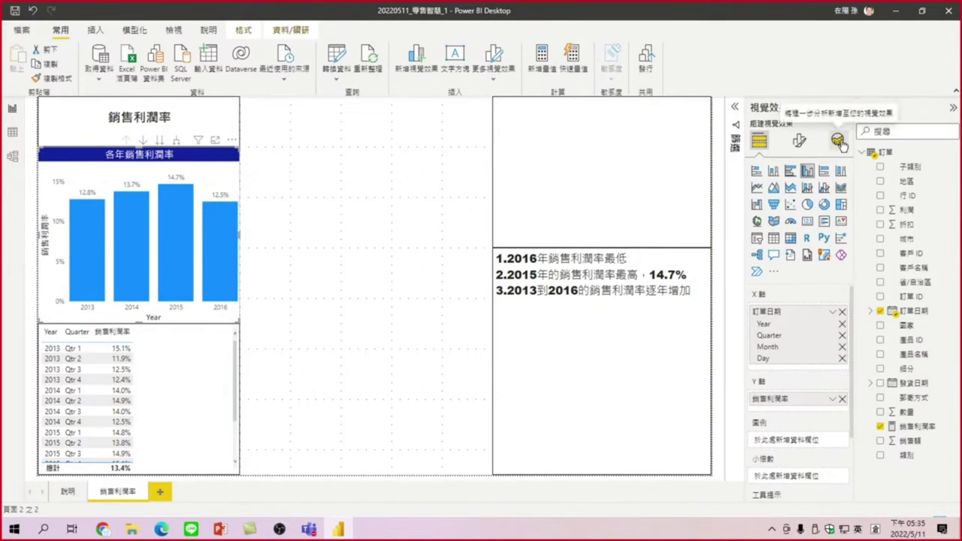
# Add 平均線 1, a dashed average line, to the 各年銷售利潤率 chart via Analytics
pyautogui.click(838, 142)
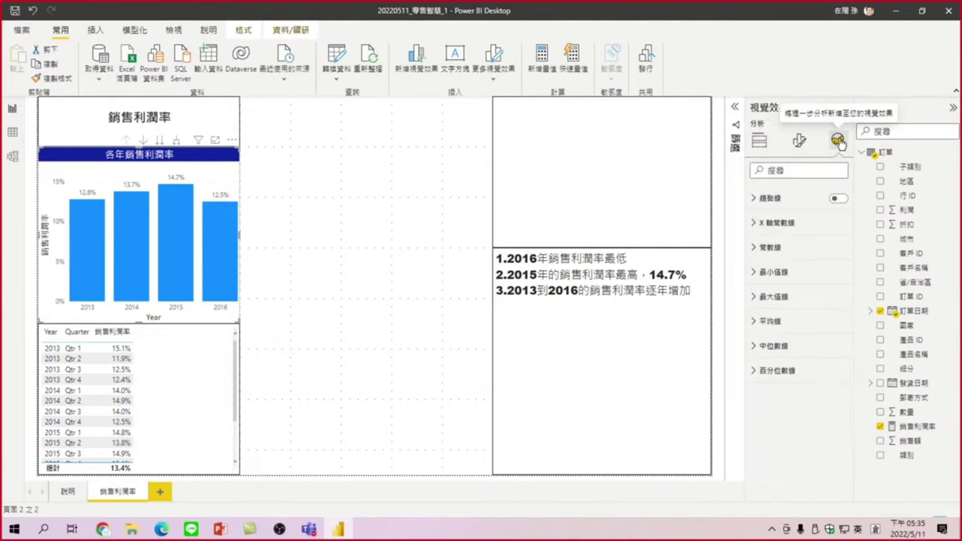
pyautogui.click(754, 321)
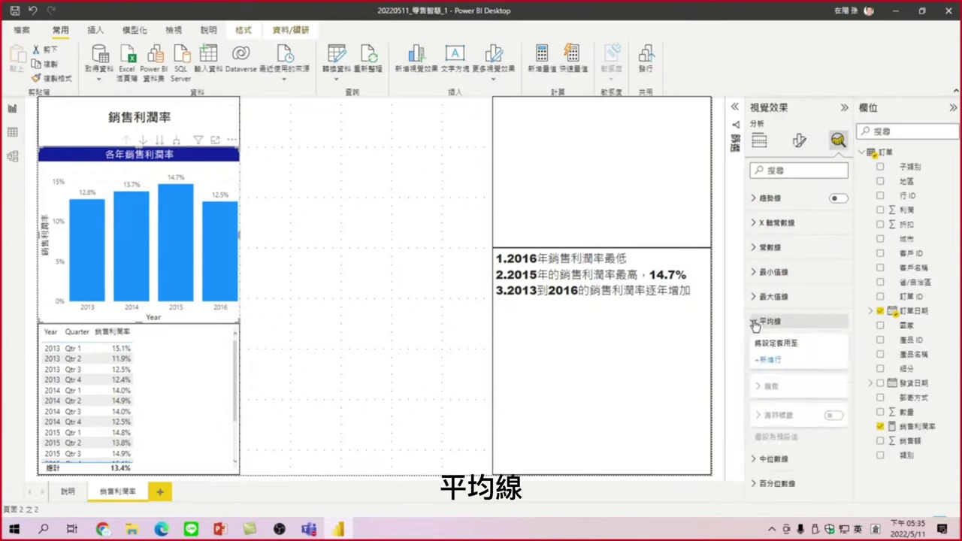
pyautogui.click(770, 360)
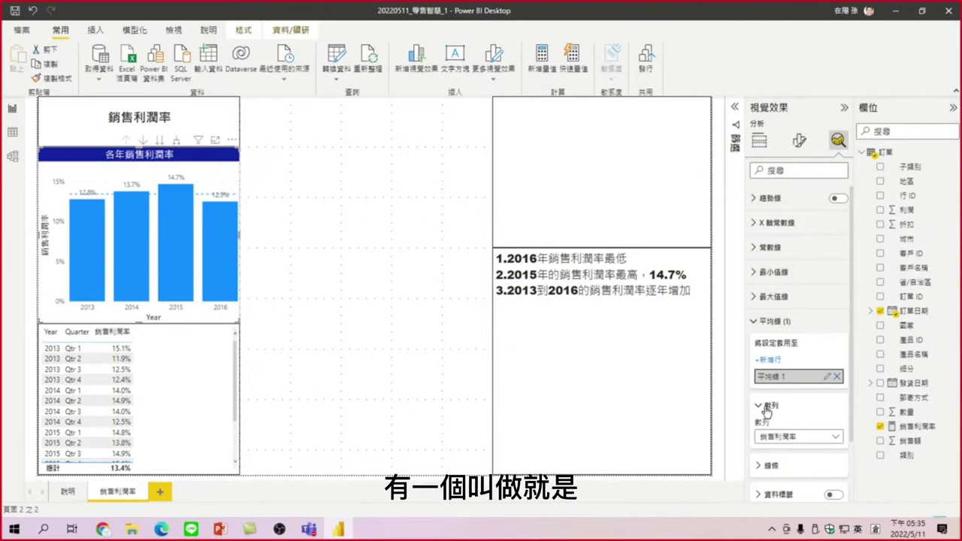
# Turn on the average line's 資料標籤 so 13.4% shows on the chart
pyautogui.scroll(-1, 770, 414)
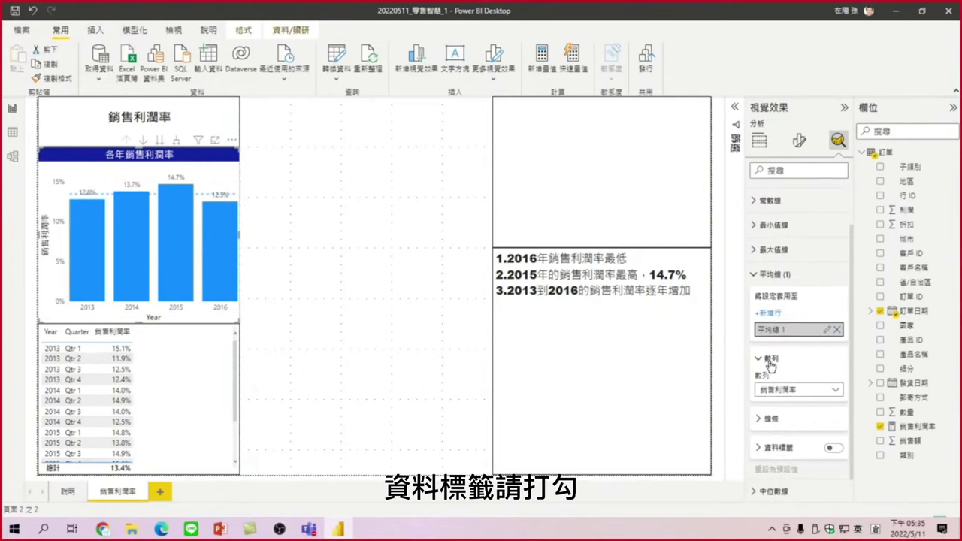
pyautogui.click(834, 450)
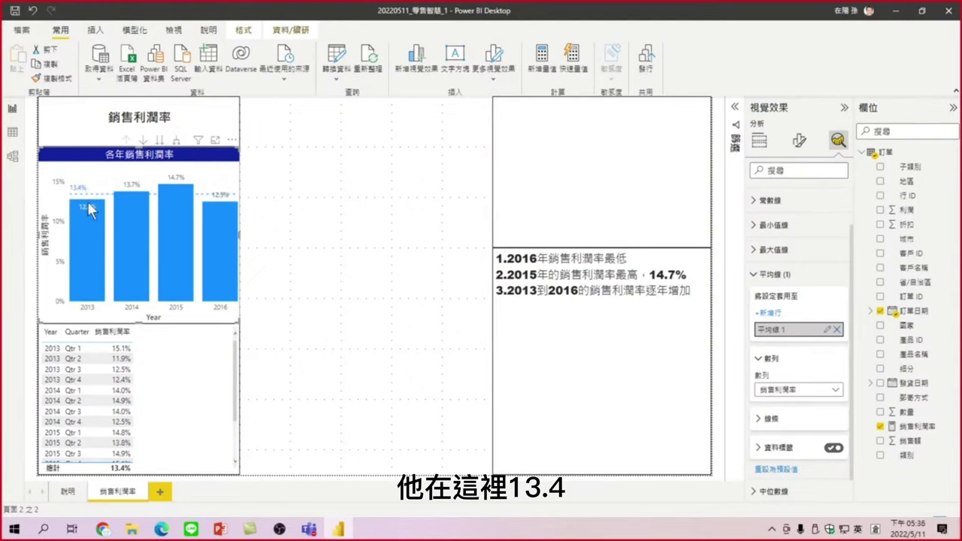
pyautogui.click(697, 292)
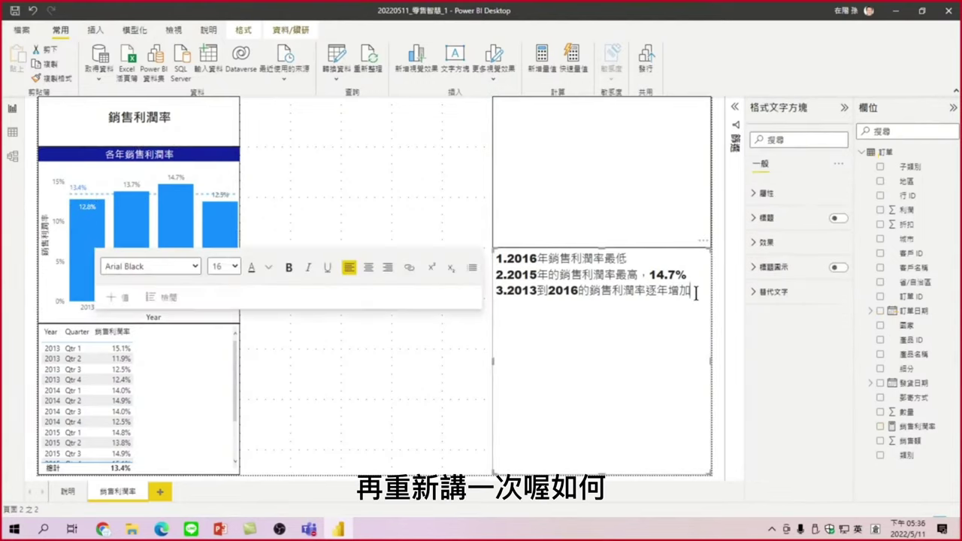
pyautogui.click(317, 204)
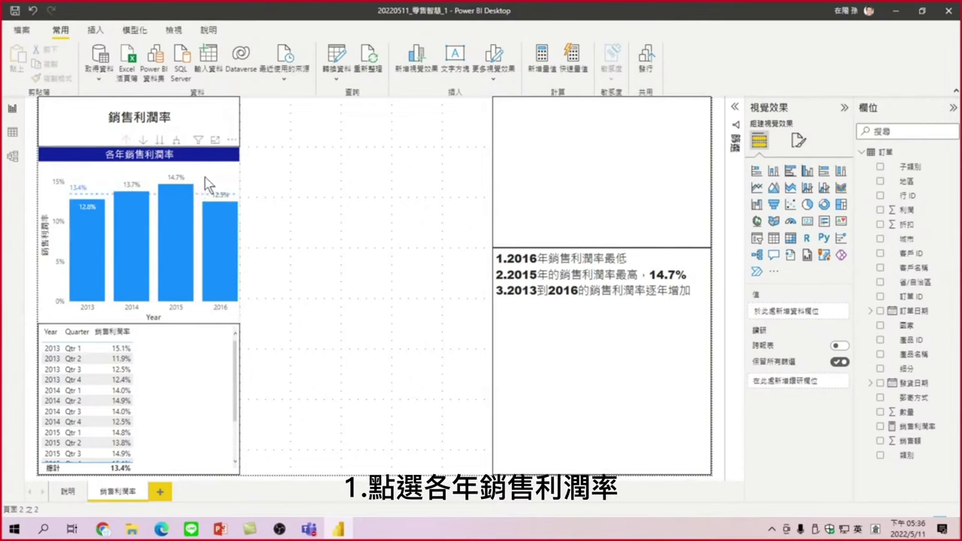
# Reselect the profit-margin chart and review its 平均線 settings in the Analytics pane
pyautogui.click(46, 237)
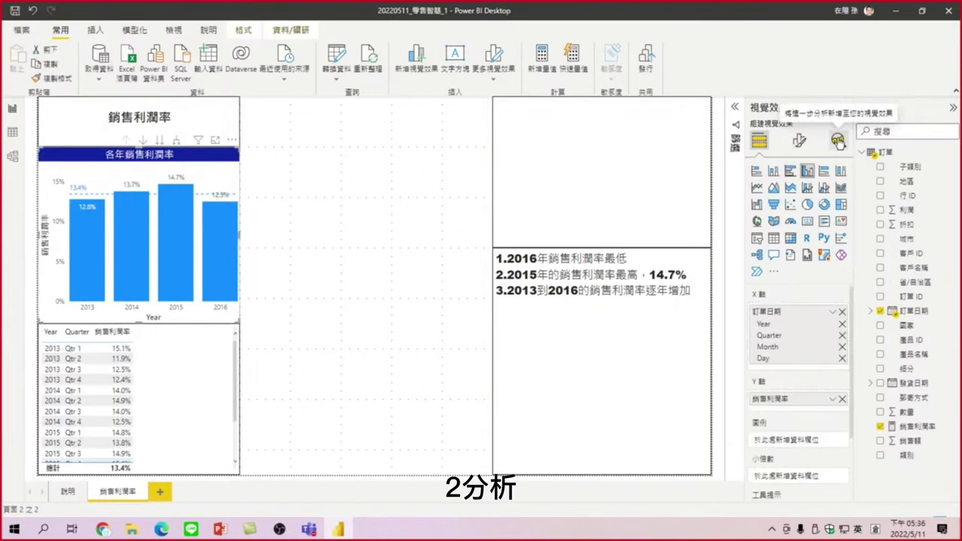
pyautogui.click(837, 142)
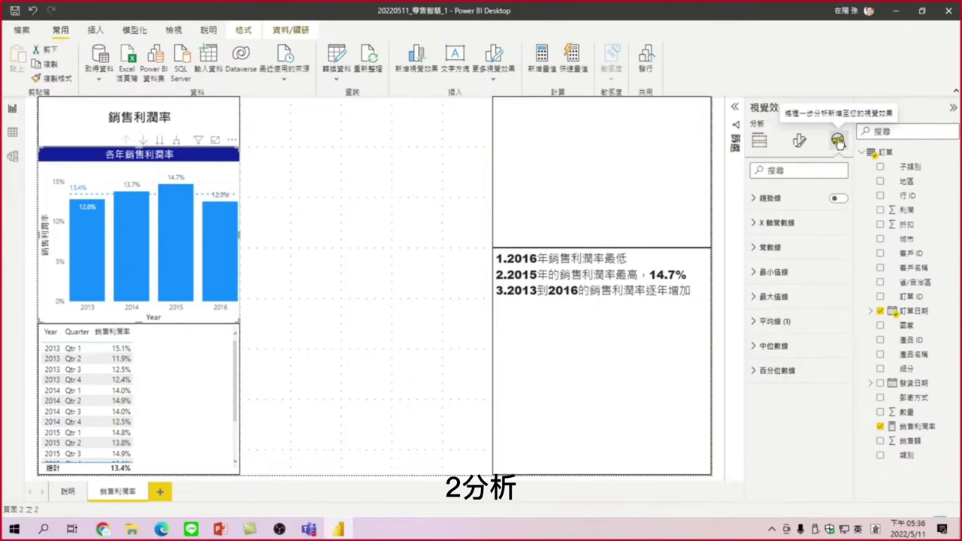
pyautogui.click(753, 322)
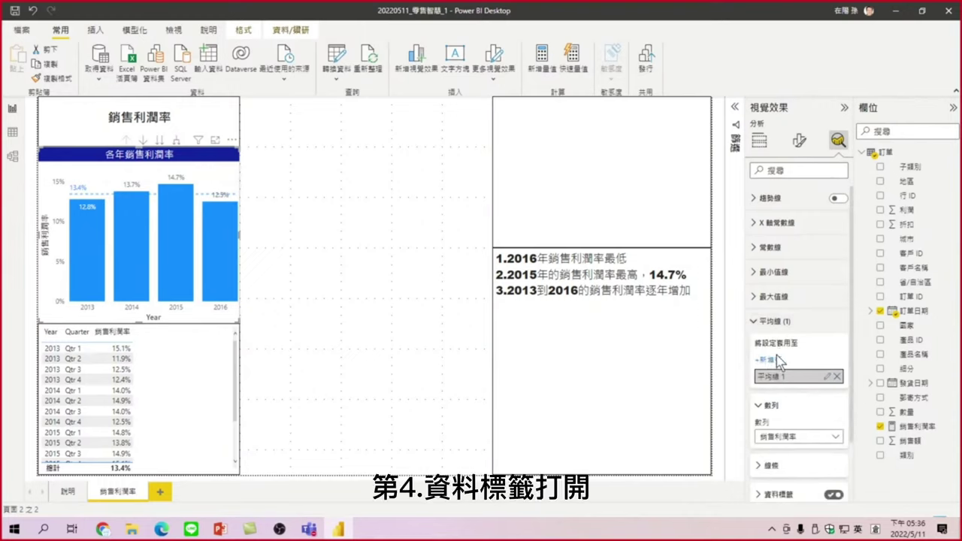
pyautogui.scroll(-1, 796, 398)
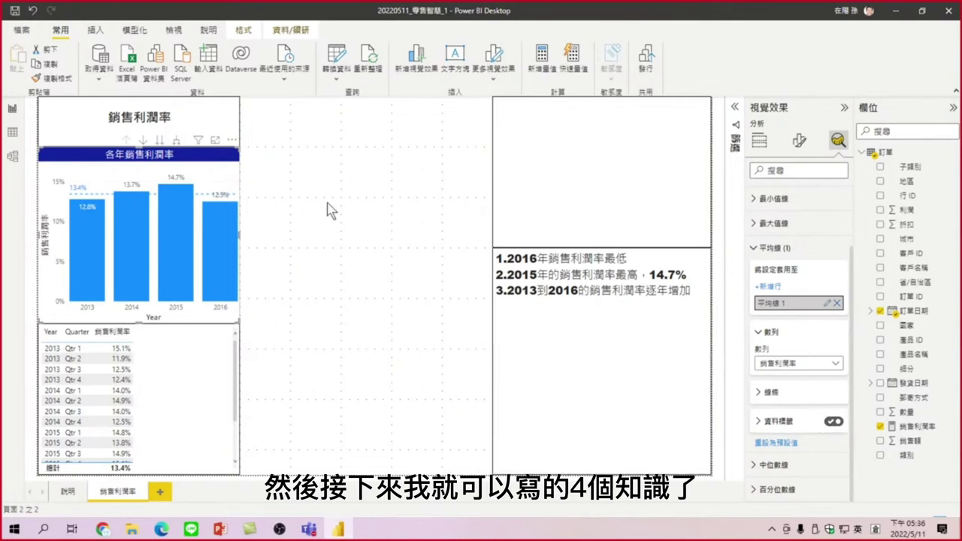
pyautogui.click(590, 323)
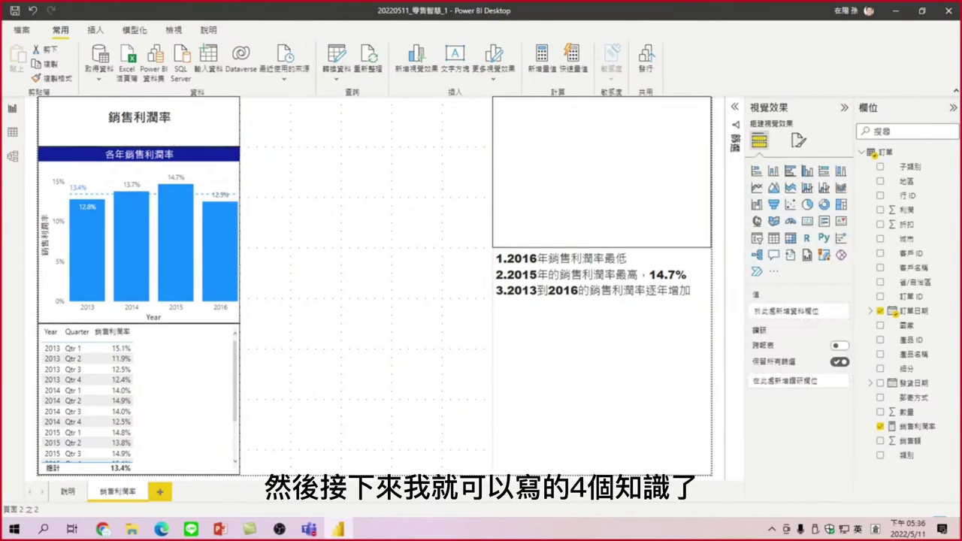
# Add the fourth note '4.各年銷售利潤率為13.4%' and start a new line
pyautogui.click(696, 293)
pyautogui.write('4.')
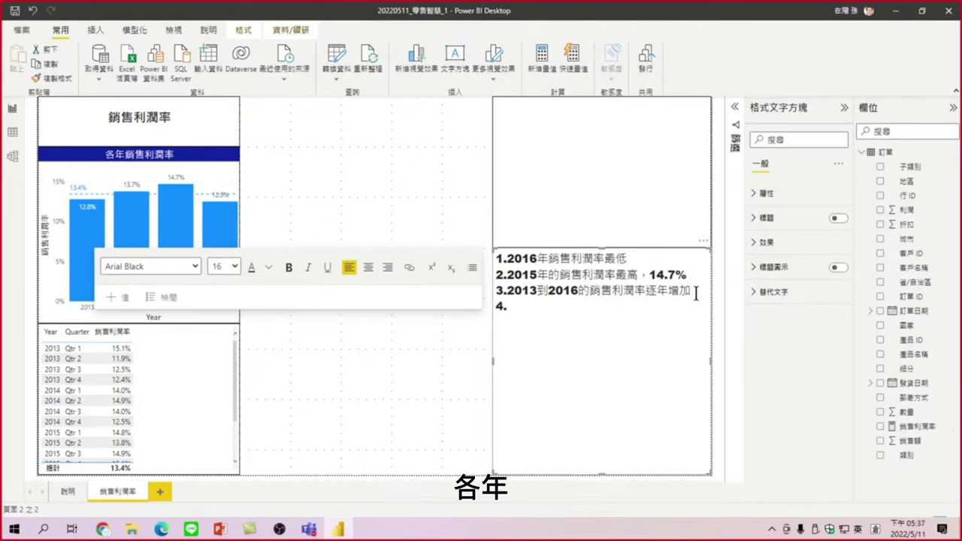
pyautogui.write('各年')
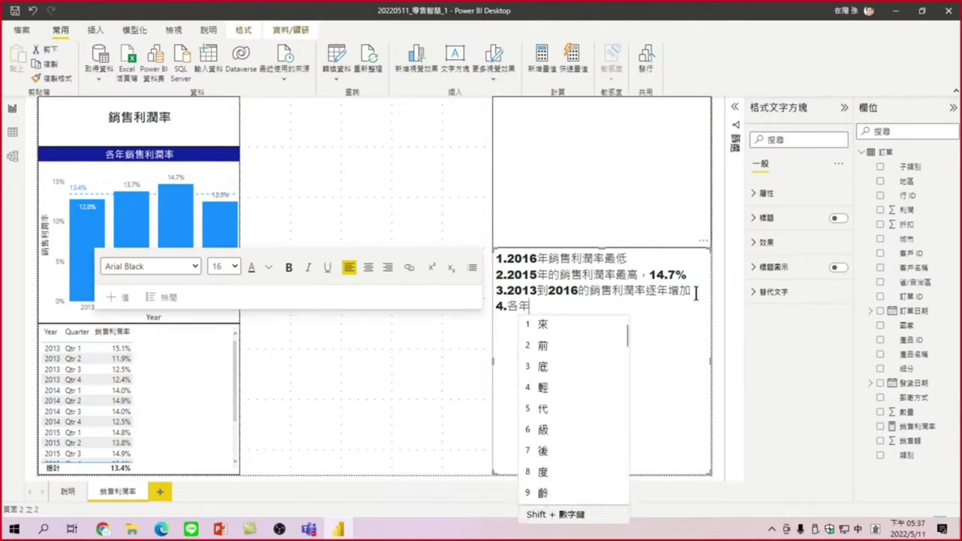
pyautogui.write('銷')
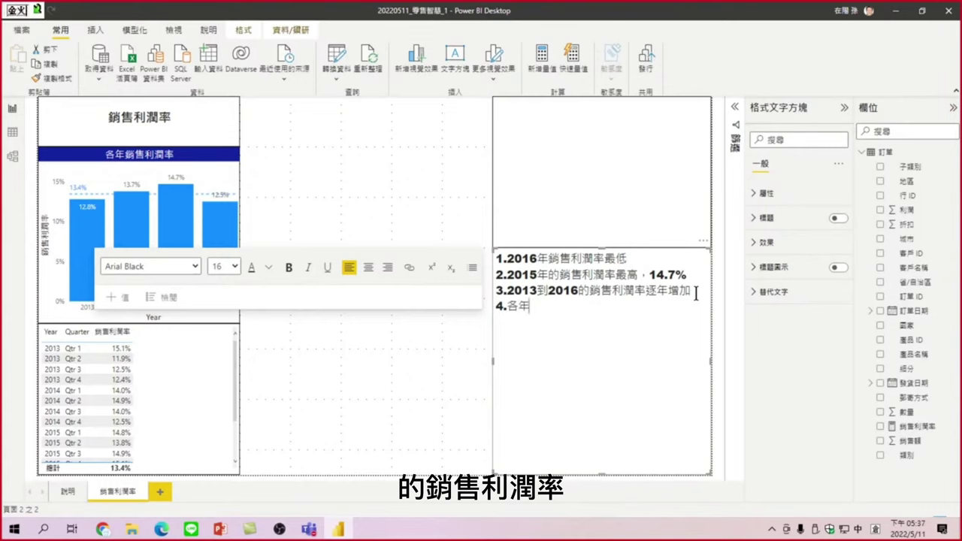
pyautogui.write('售利')
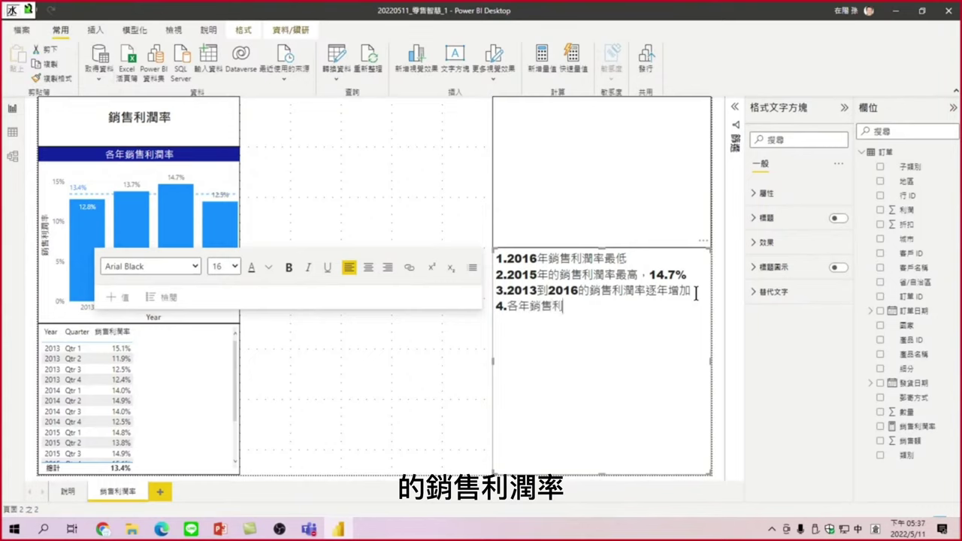
pyautogui.write('潤')
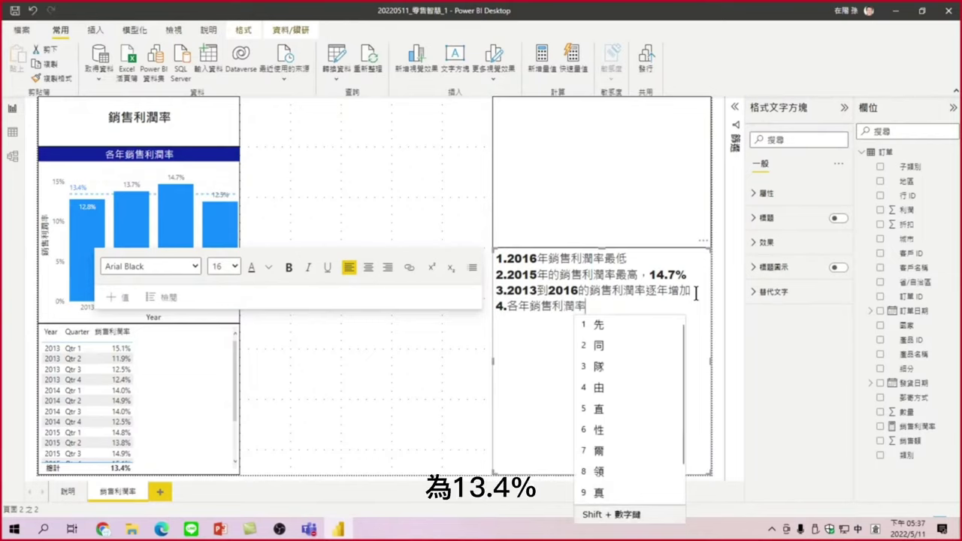
pyautogui.write('率為')
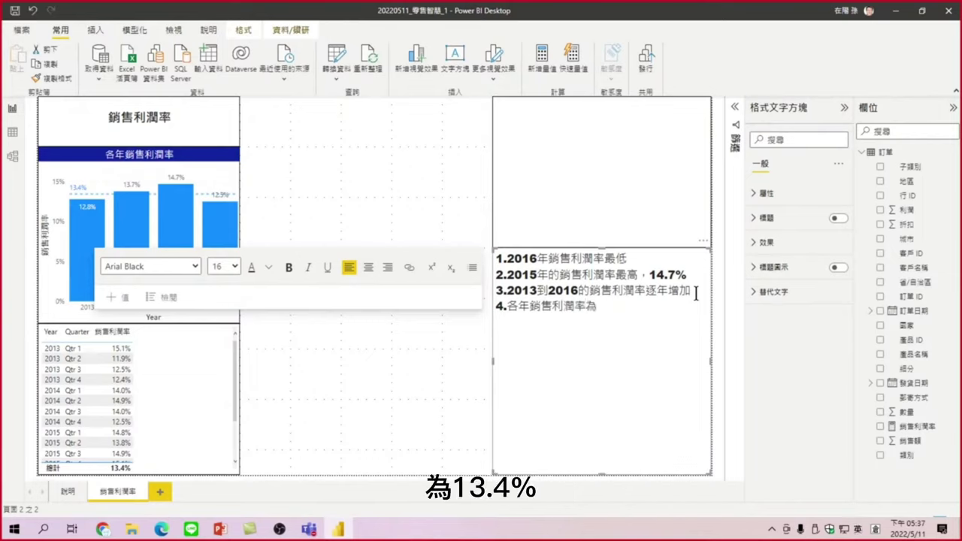
pyautogui.write('13.')
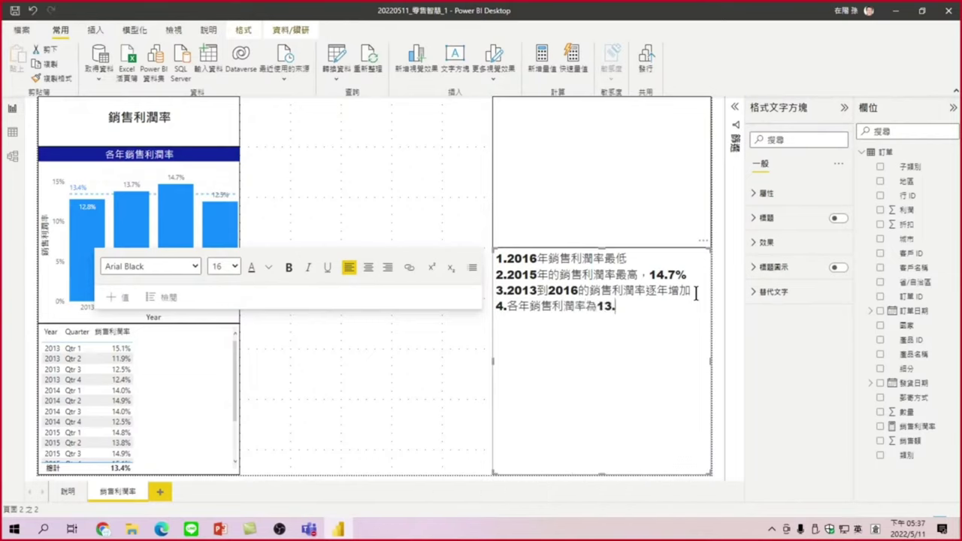
pyautogui.write('4%')
pyautogui.press('Return')
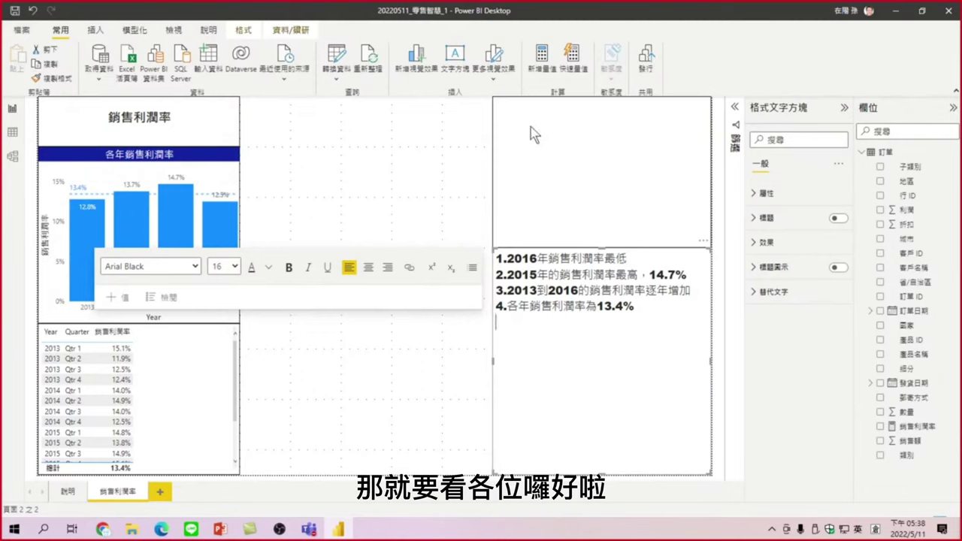
# Append '，12.5%' to the end of the first analysis note
pyautogui.click(338, 196)
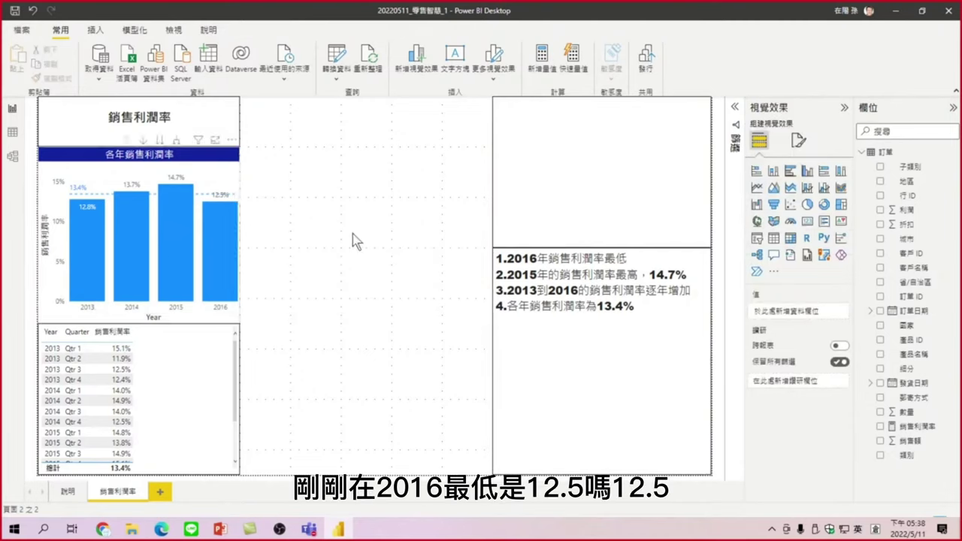
pyautogui.click(645, 271)
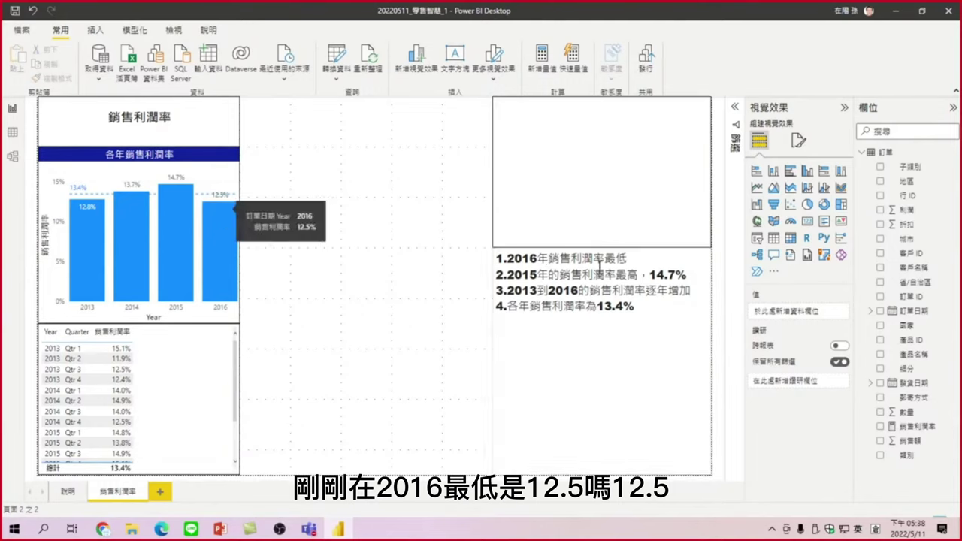
pyautogui.click(644, 256)
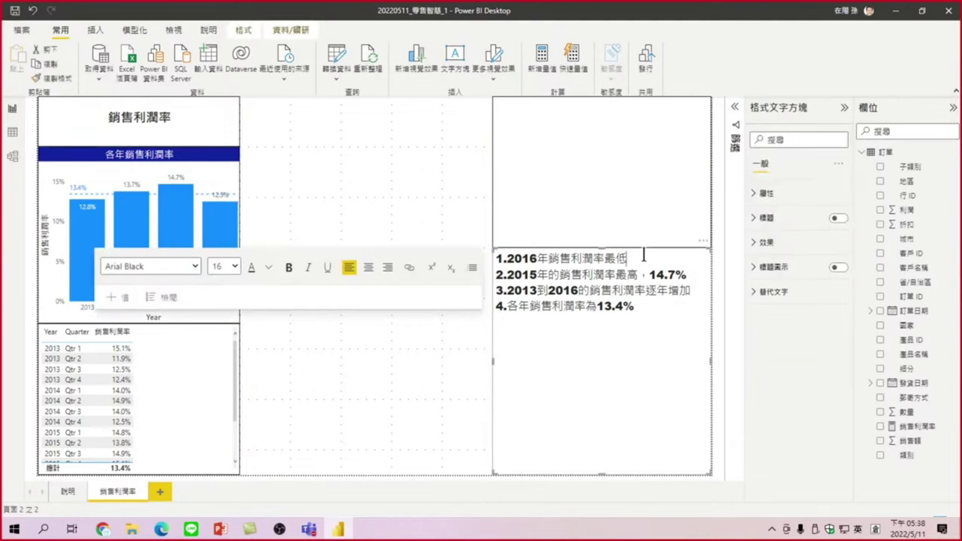
pyautogui.write('，')
pyautogui.write('12.5')
pyautogui.write('%')
# Start a fifth numbered note '5.' below the fourth note
pyautogui.click(652, 305)
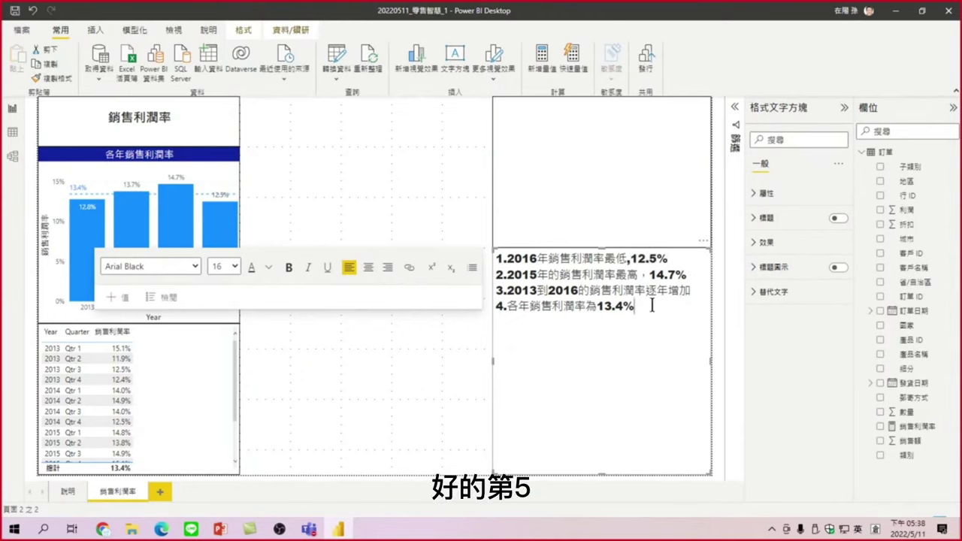
pyautogui.press('Return')
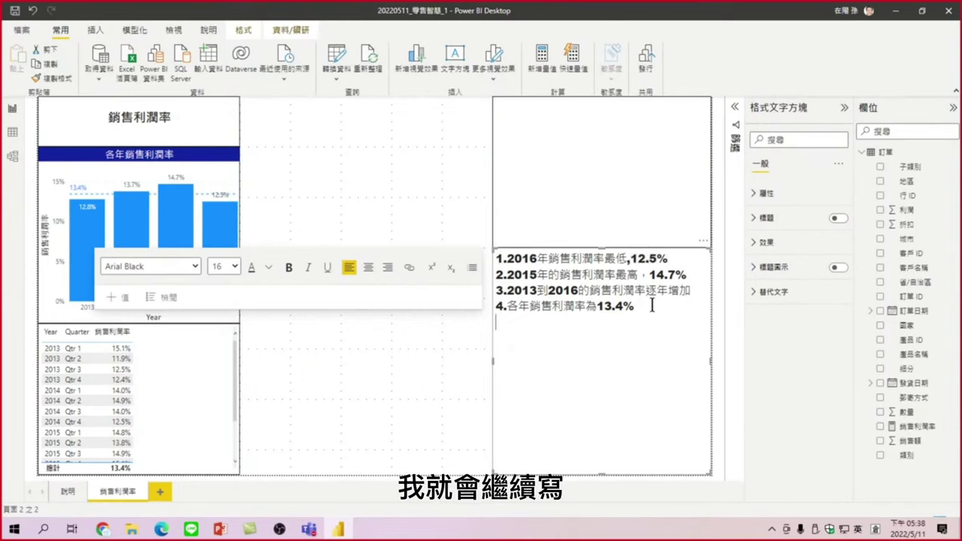
pyautogui.write('5.')
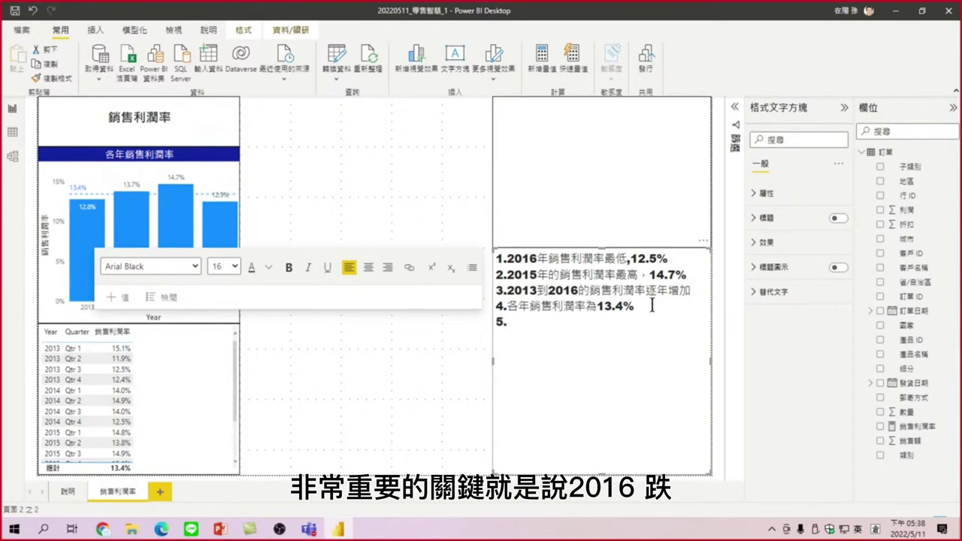
# Type the fifth note '2016年銷售利潤率下跌，小於均值' with the Chinese IME
pyautogui.write('20')
pyautogui.write('16')
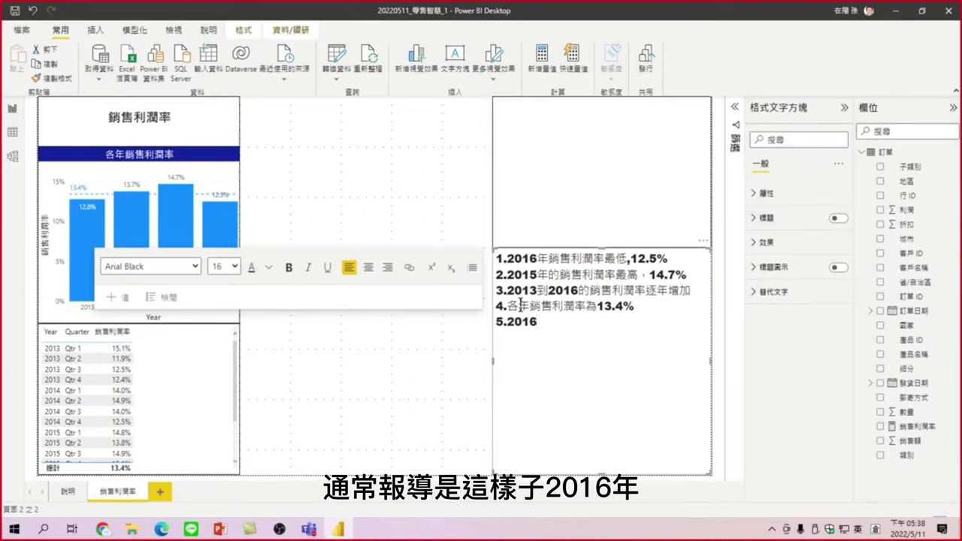
pyautogui.write('年')
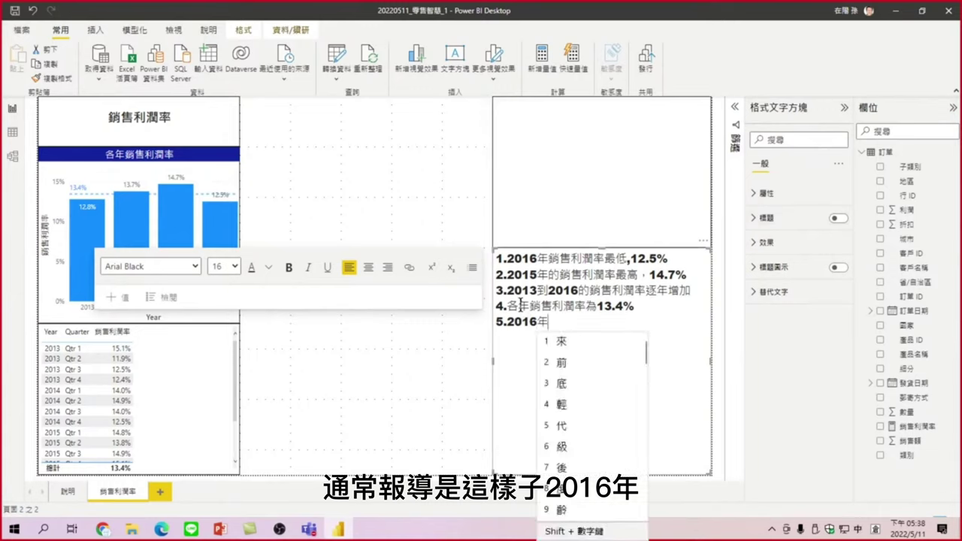
pyautogui.press('Escape')
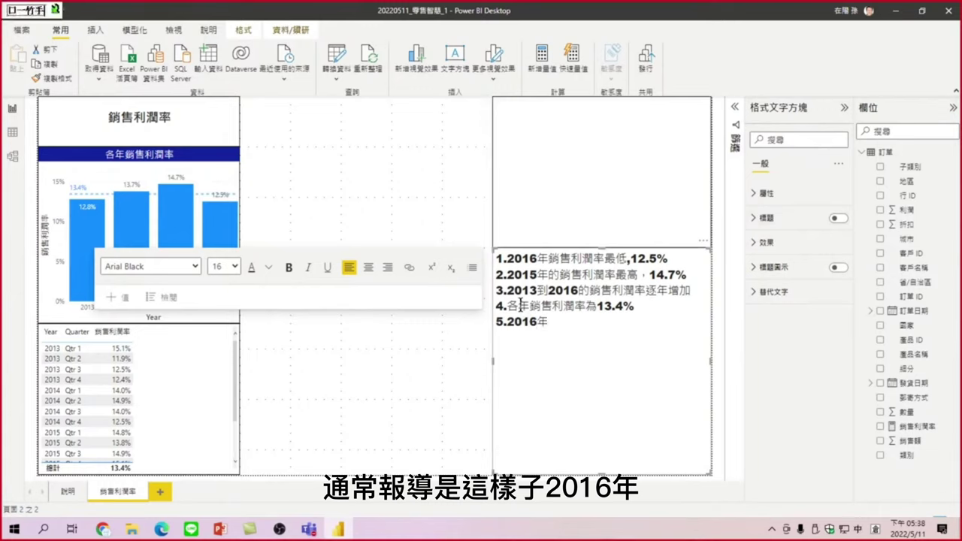
pyautogui.write('跌')
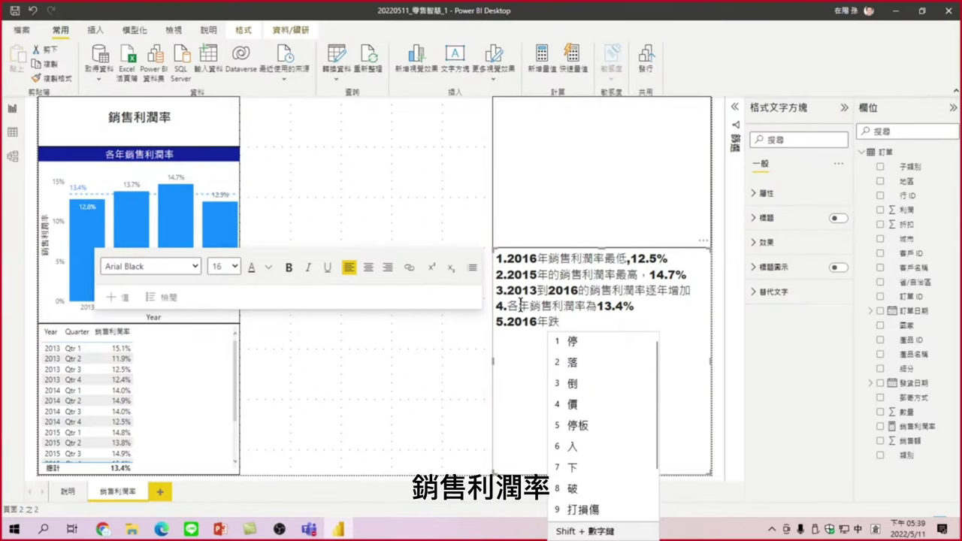
pyautogui.press('Escape')
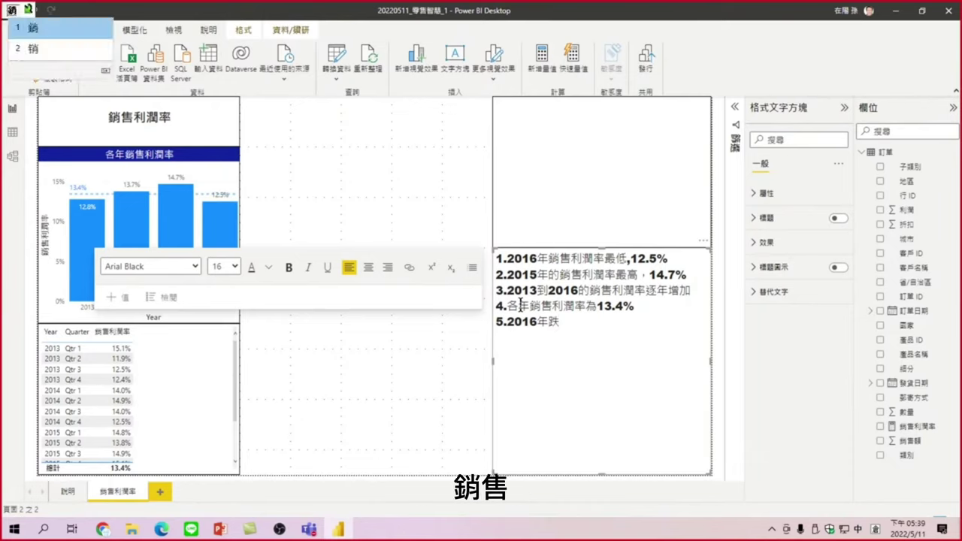
pyautogui.write('銷售利潤率下')
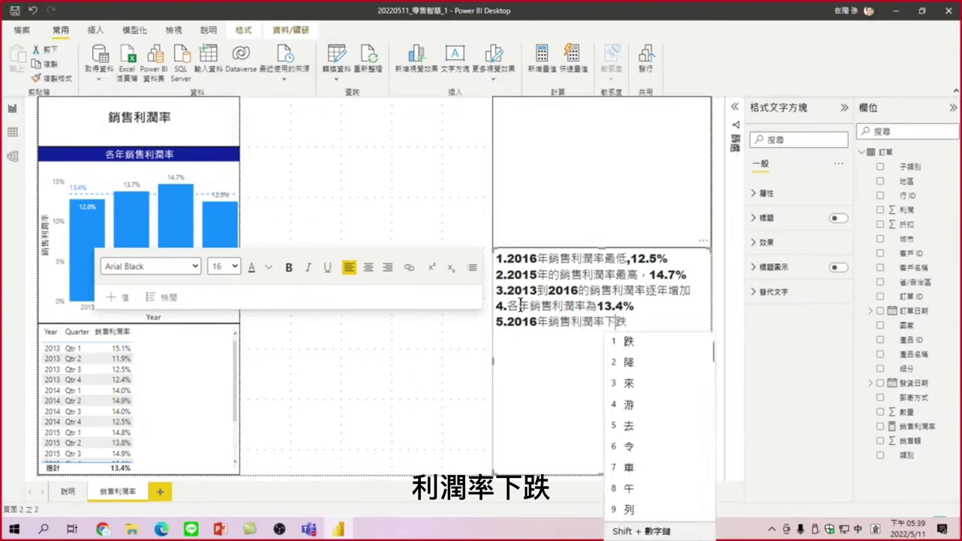
pyautogui.write('跌，')
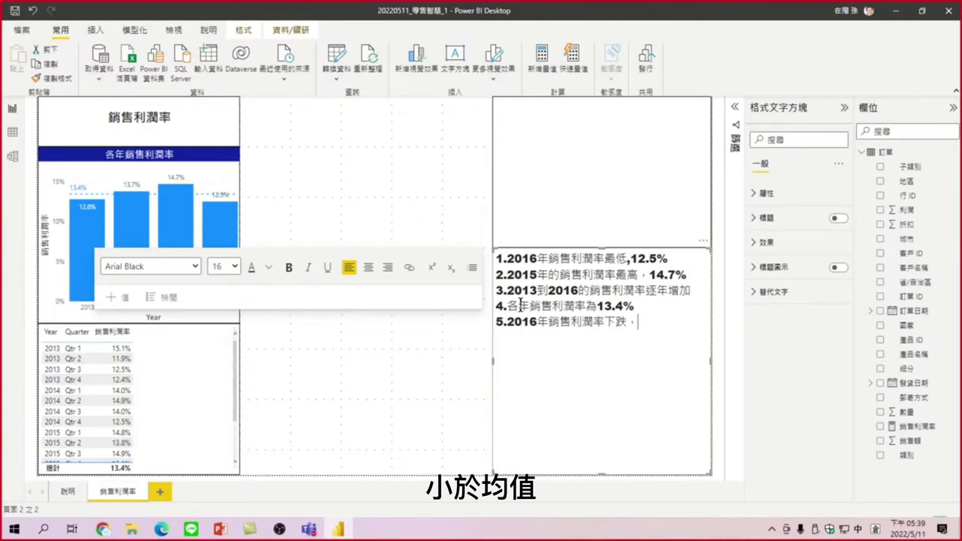
pyautogui.write('小於')
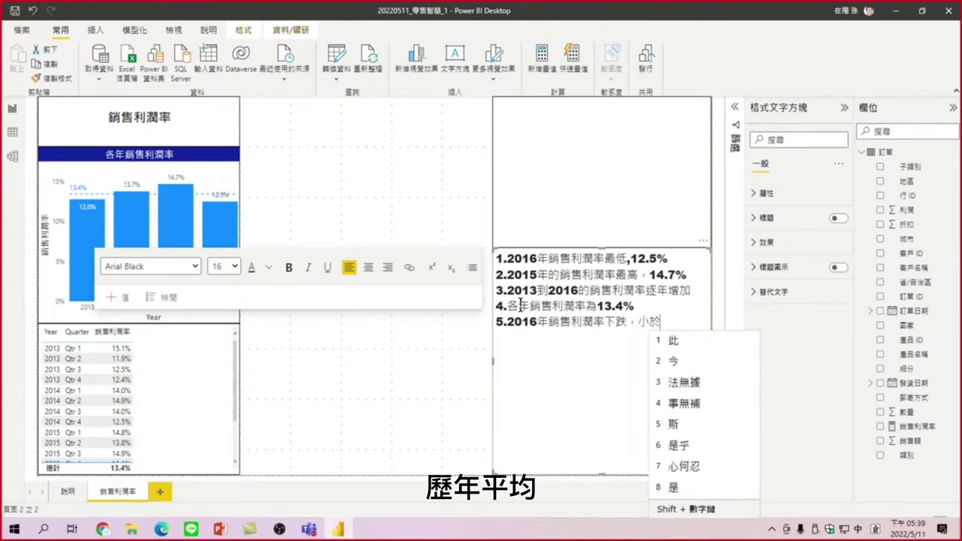
pyautogui.press('Escape')
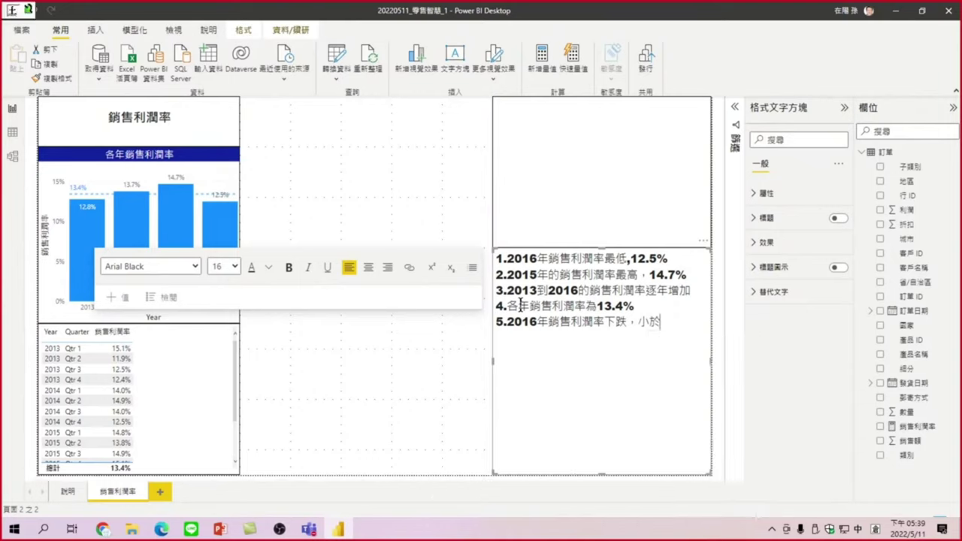
pyautogui.write('均')
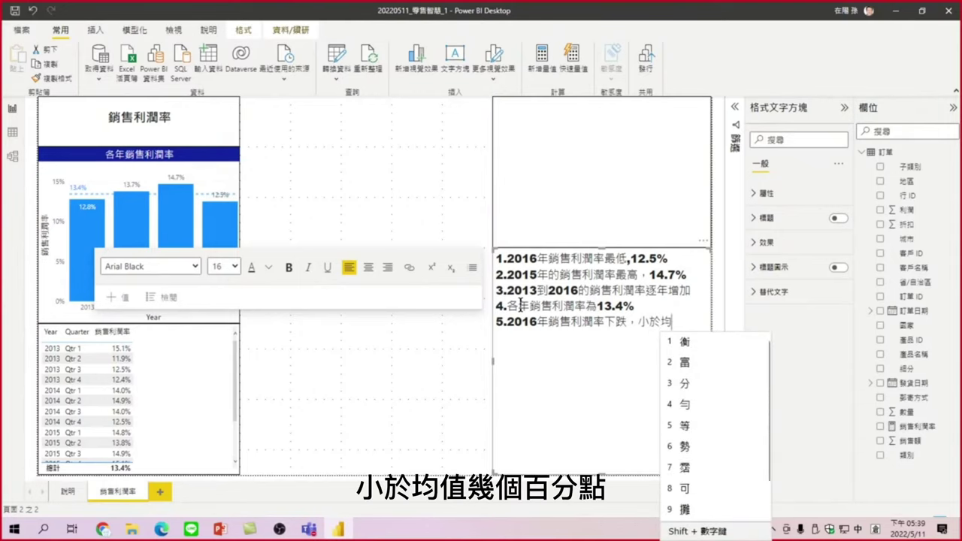
pyautogui.write('值')
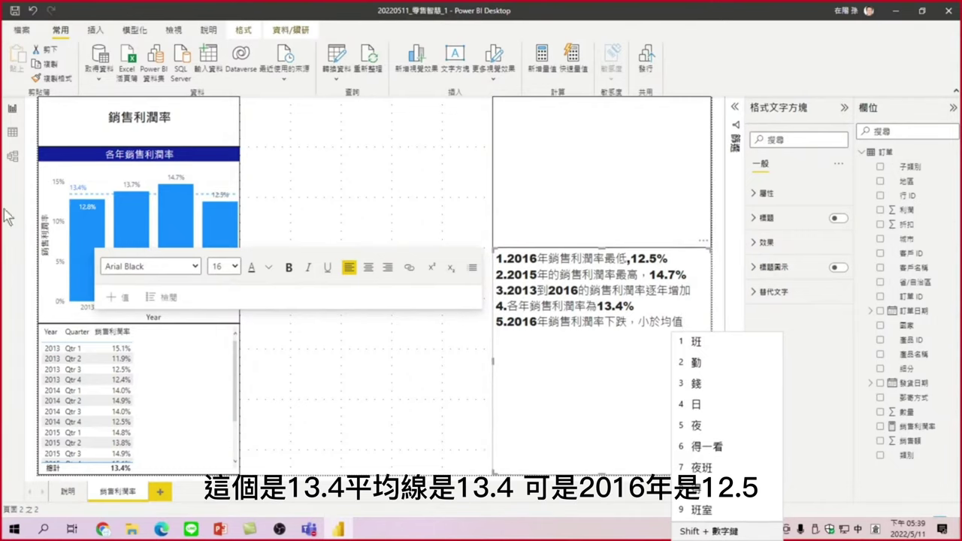
pyautogui.press('Escape')
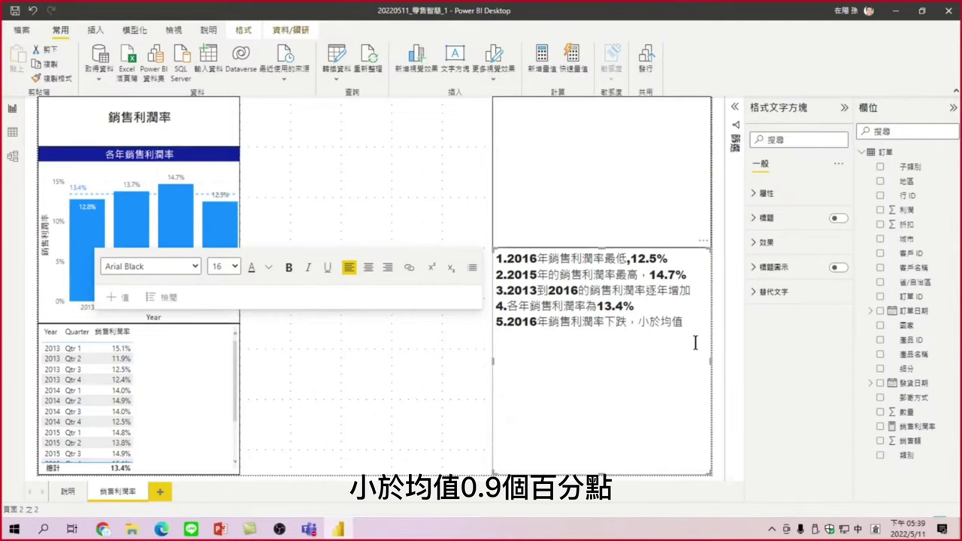
# Append 0.9% to the fifth note so it reads "小於均值0.9%"
pyautogui.write('0.9')
pyautogui.write('%')
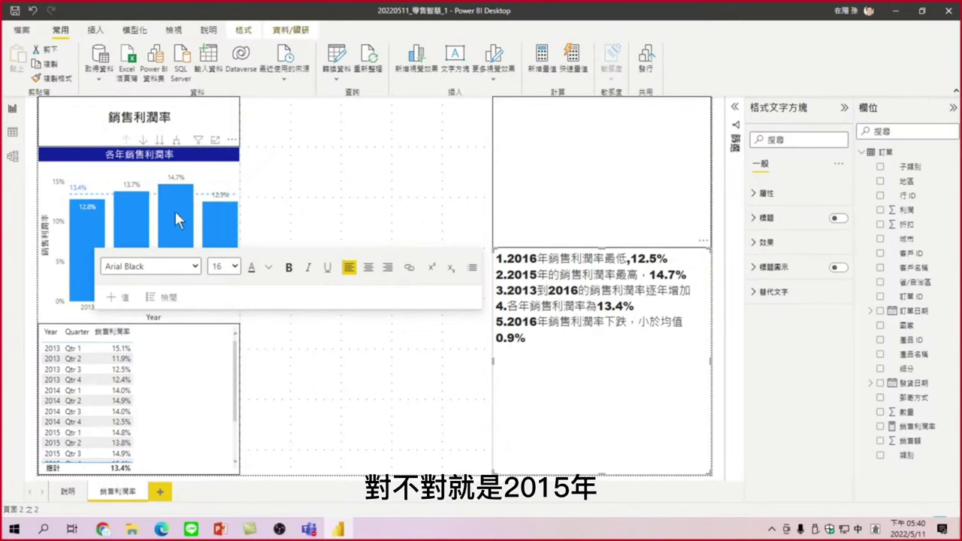
# Exit text editing and check the 2015 and 2016 bar tooltips on the profit-margin chart
pyautogui.click(286, 187)
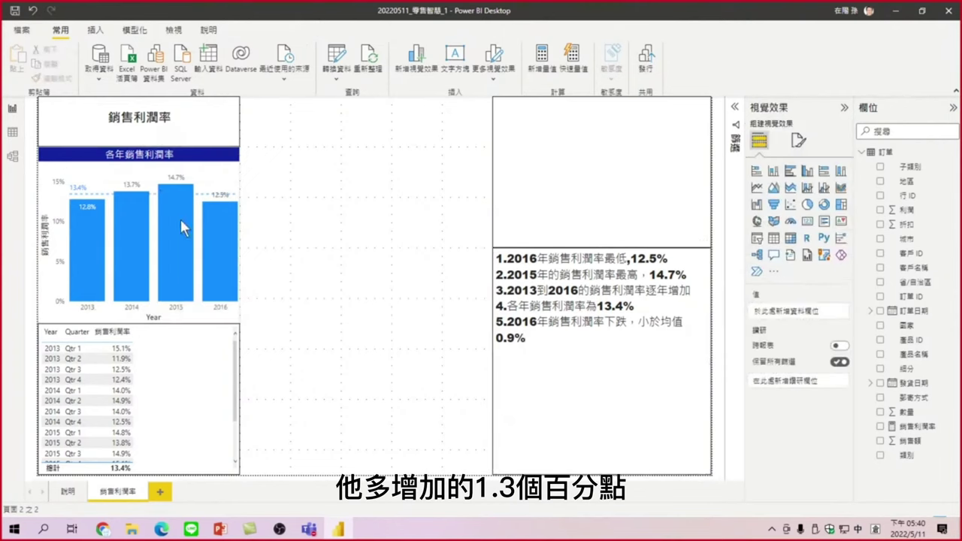
pyautogui.moveTo(167, 202)
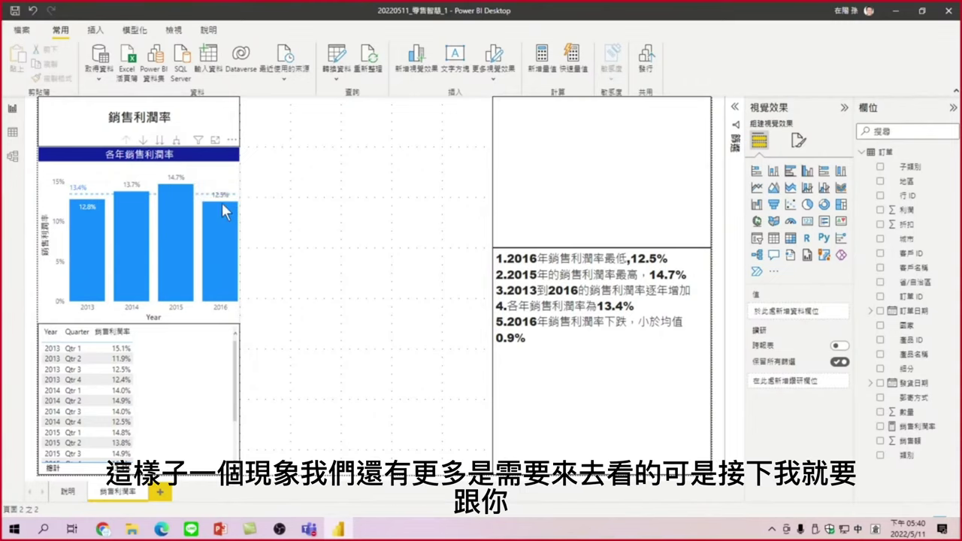
pyautogui.moveTo(222, 206)
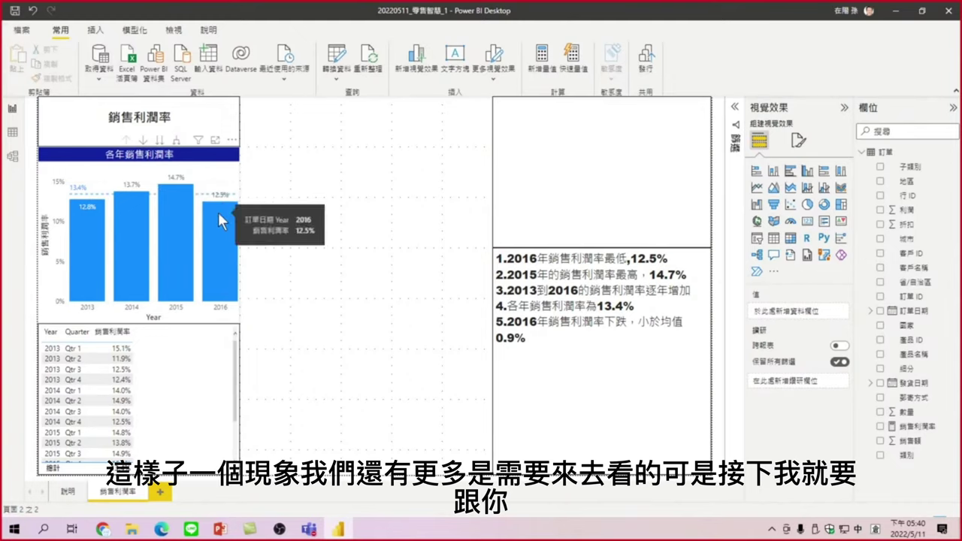